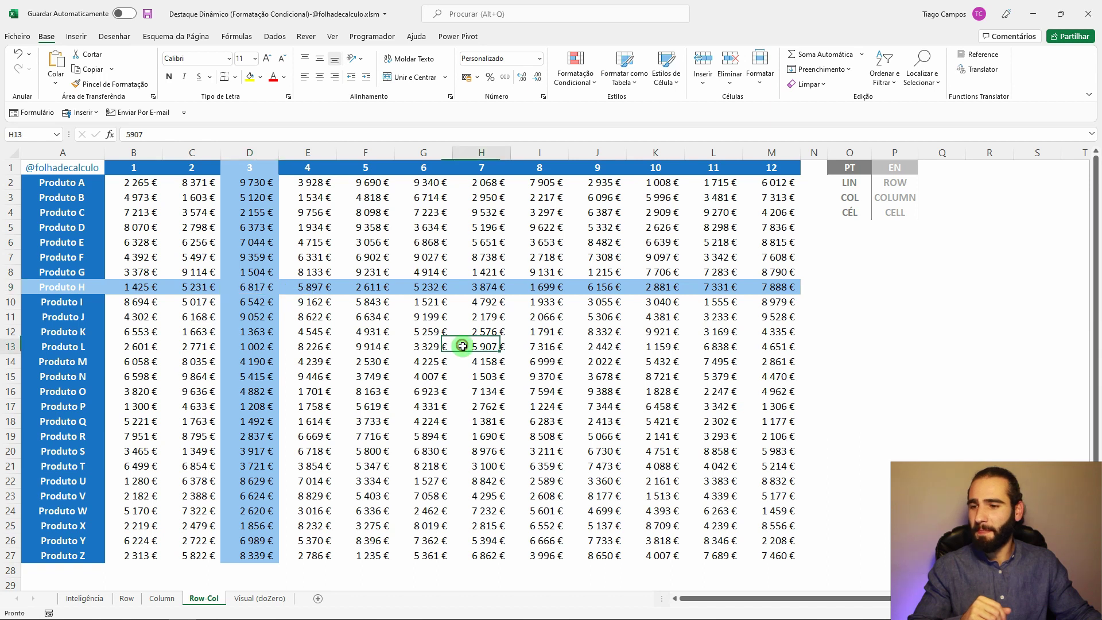
- Select various value cells across the product table on the Row-Col sheet to examine the dynamic row and column highlighting
{"action": "left_click", "coordinate": [639, 461]}
{"action": "left_click", "coordinate": [152, 481]}
{"action": "left_click", "coordinate": [209, 307]}
{"action": "left_click", "coordinate": [558, 274]}
{"action": "left_click", "coordinate": [641, 417]}
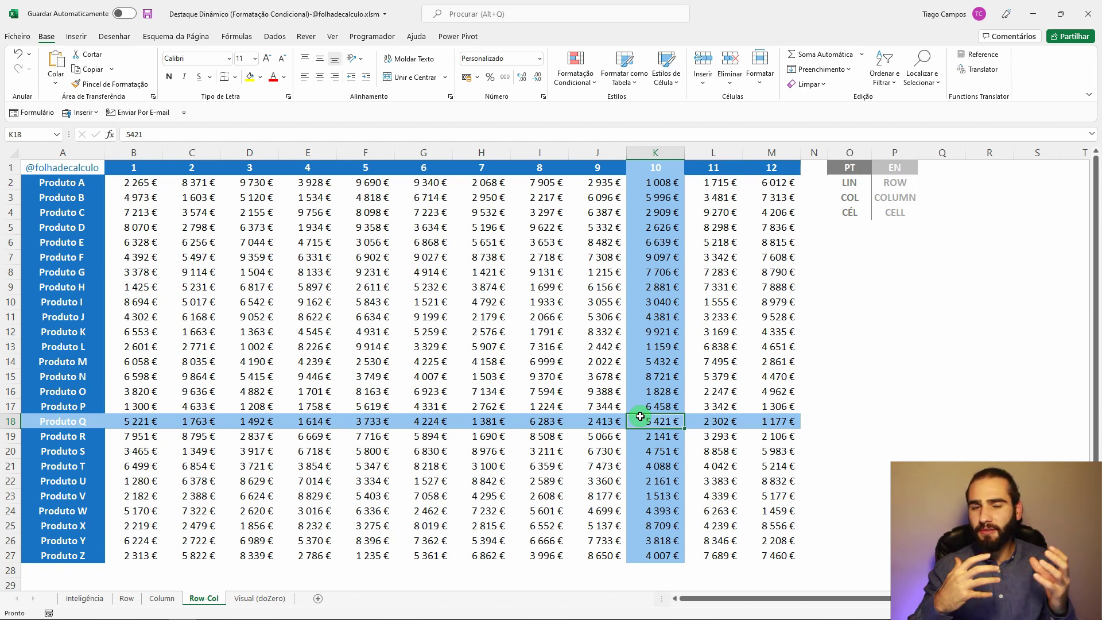
{"action": "left_click", "coordinate": [459, 291]}
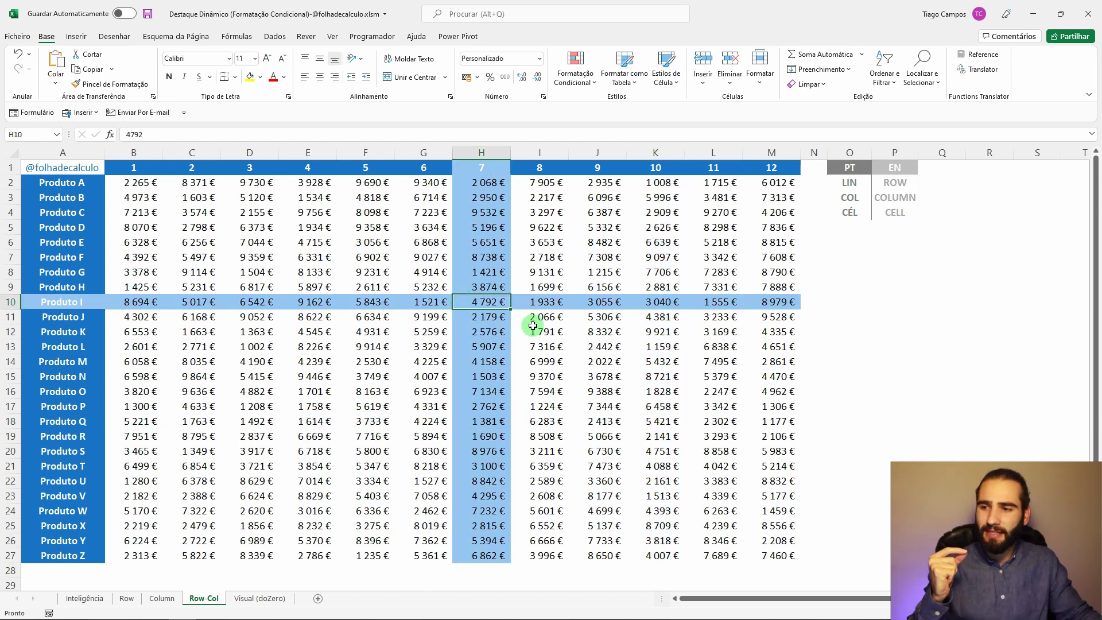
{"action": "left_click", "coordinate": [566, 348]}
{"action": "left_click", "coordinate": [632, 450]}
{"action": "left_click", "coordinate": [476, 492]}
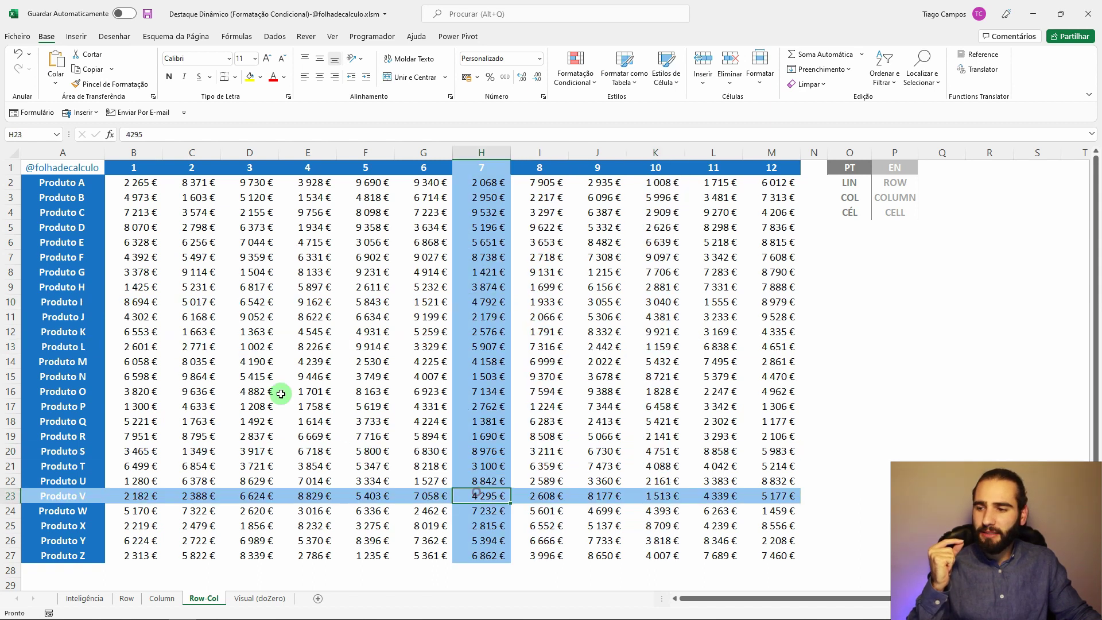
{"action": "left_click", "coordinate": [244, 374]}
{"action": "left_click", "coordinate": [711, 243]}
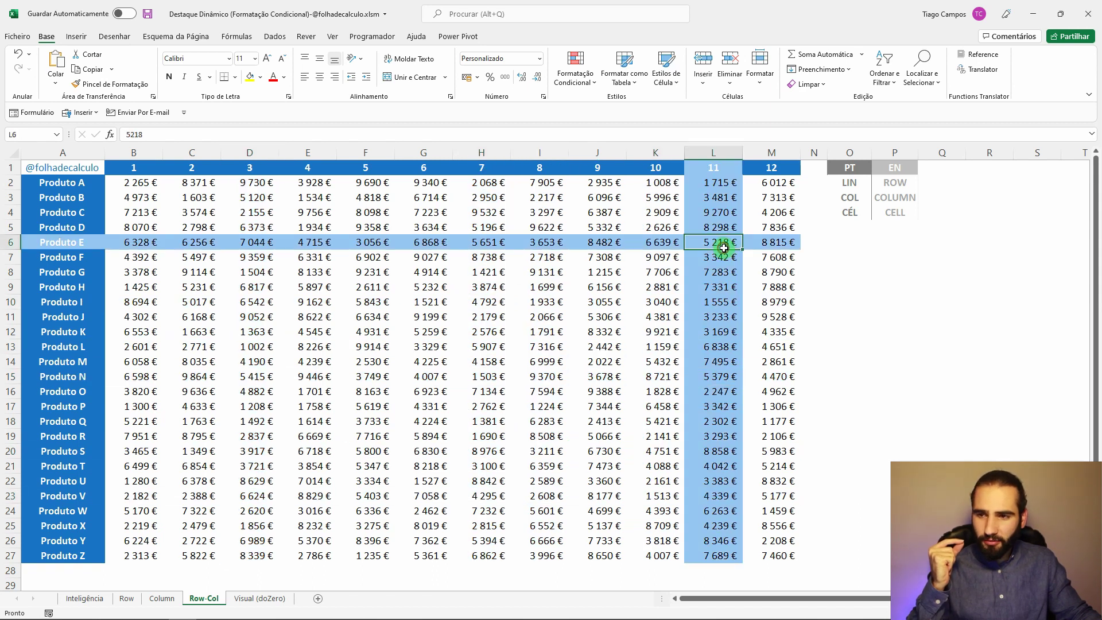
{"action": "left_click", "coordinate": [272, 435]}
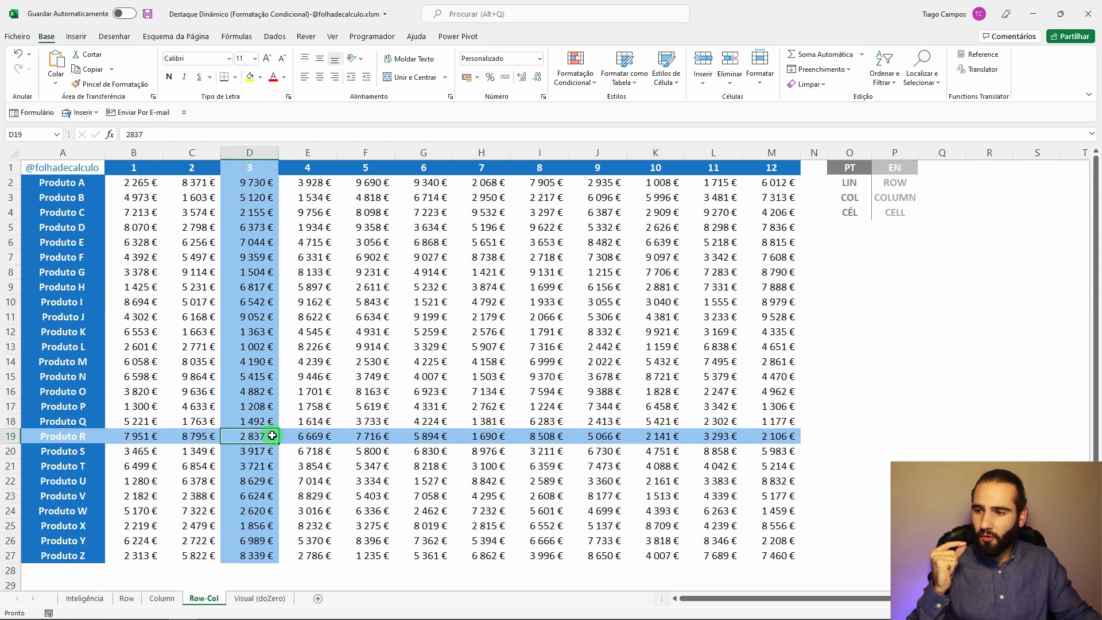
{"action": "left_click", "coordinate": [632, 259]}
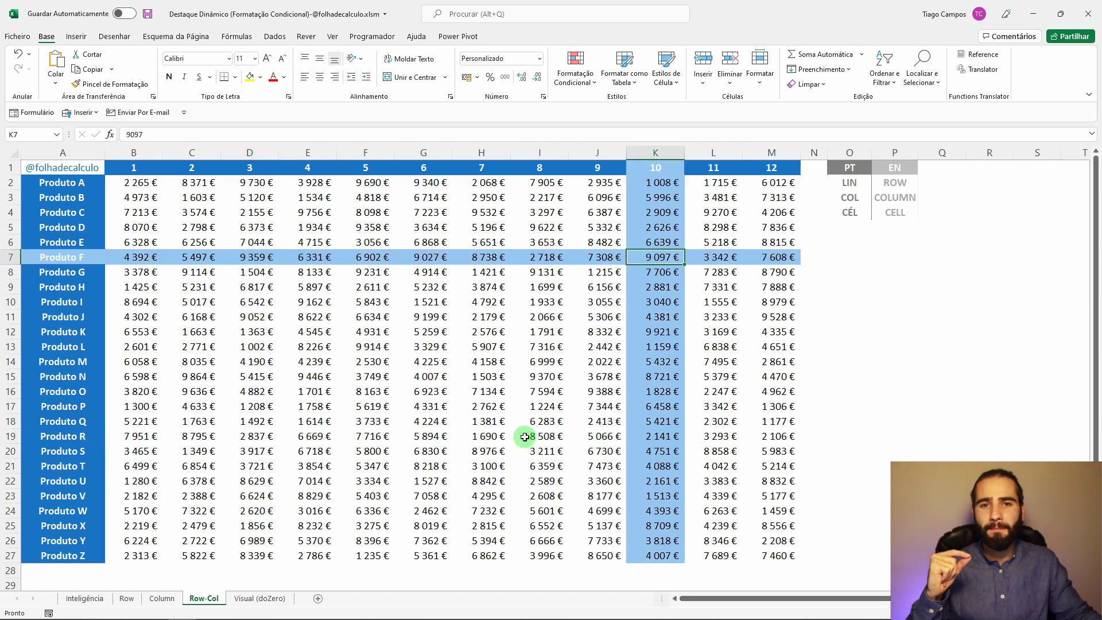
{"action": "left_click", "coordinate": [259, 216]}
{"action": "left_click", "coordinate": [620, 379]}
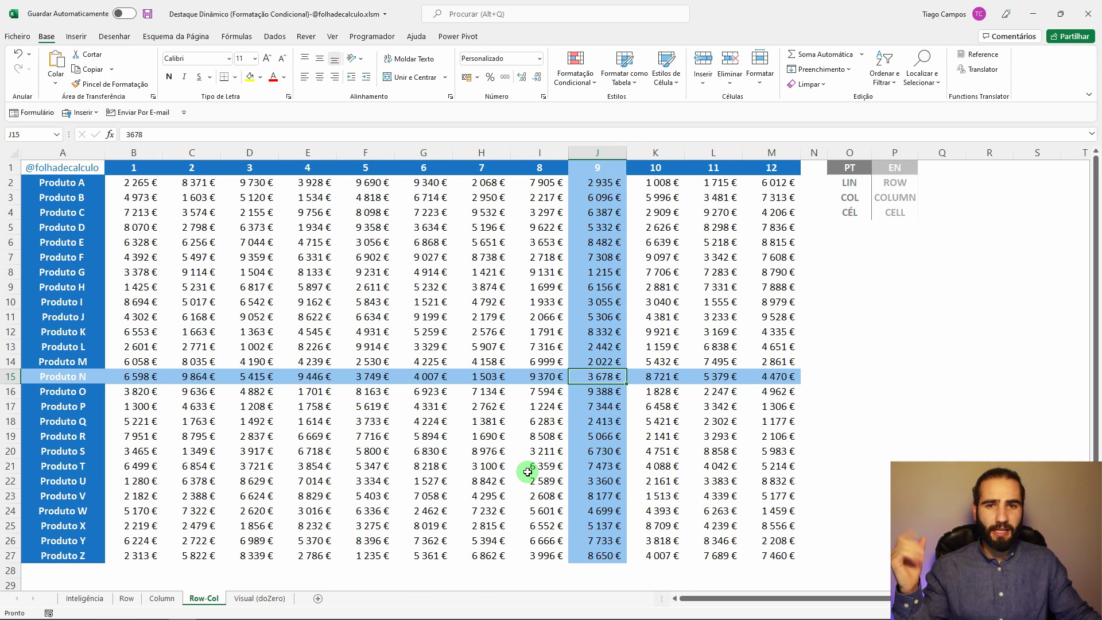
- Open the Inteligência sheet and review the Portuguese and English function names in the PT/EN reference table
{"action": "left_click", "coordinate": [86, 599]}
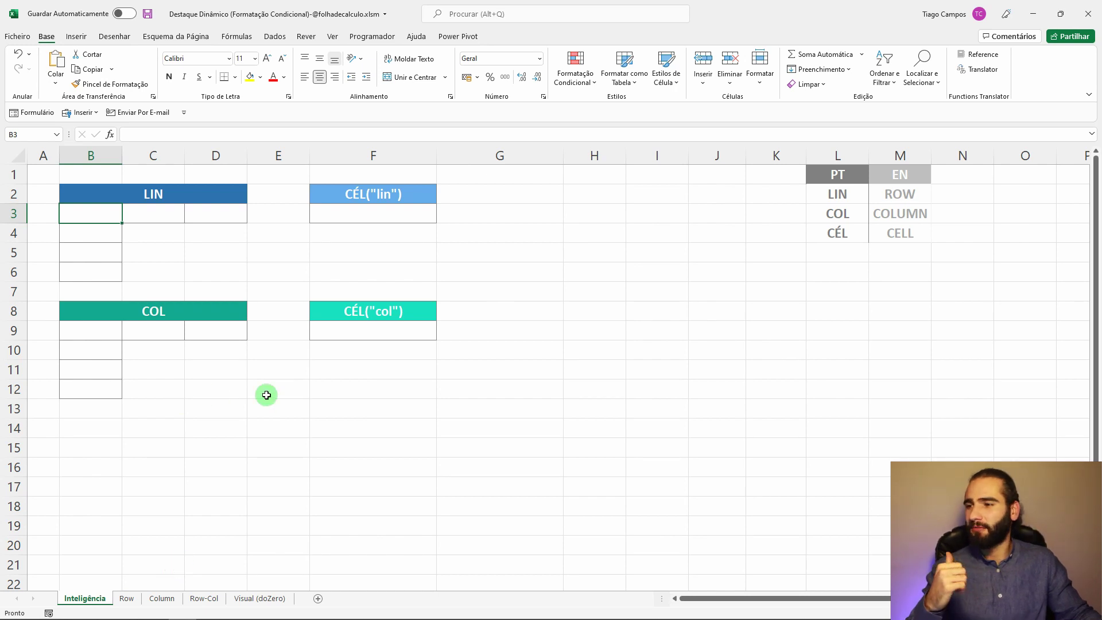
{"action": "left_click", "coordinate": [847, 191]}
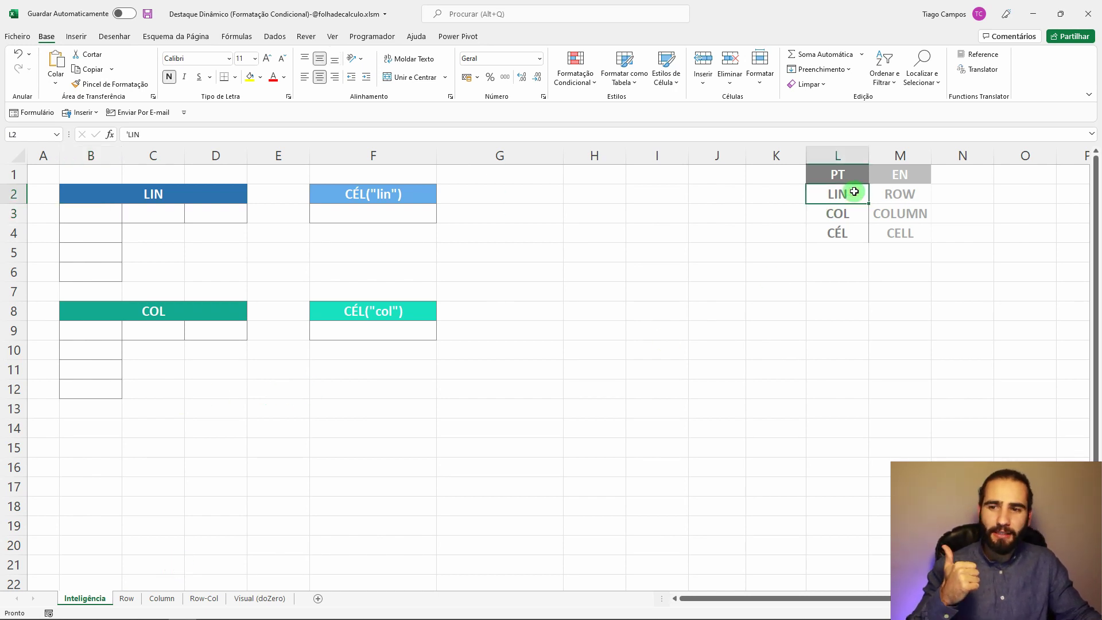
{"action": "left_click", "coordinate": [837, 217]}
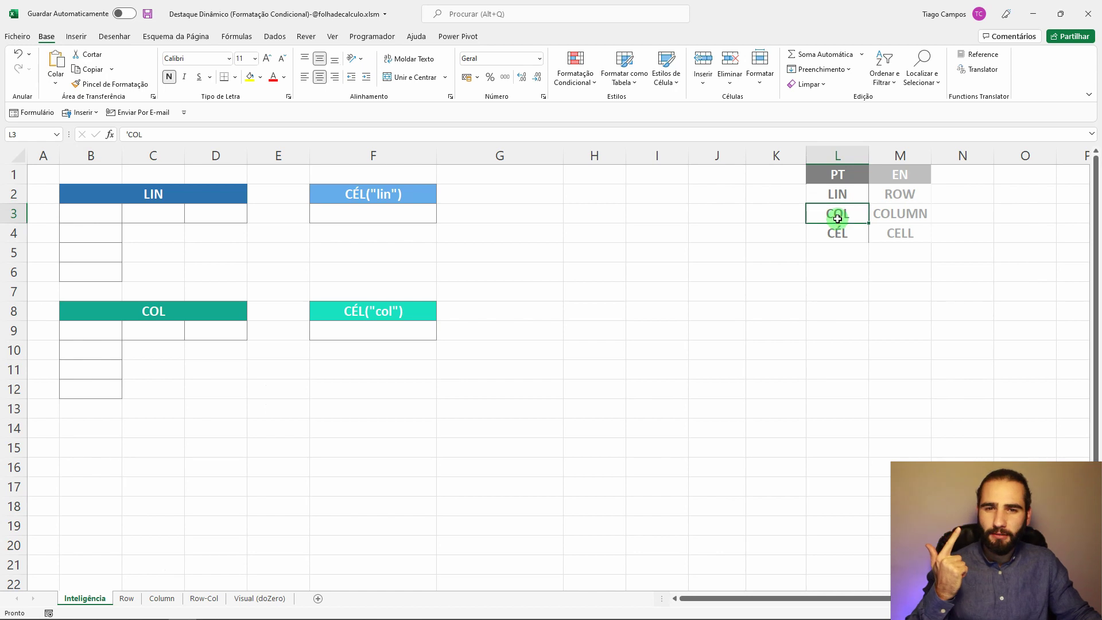
{"action": "left_click", "coordinate": [843, 237]}
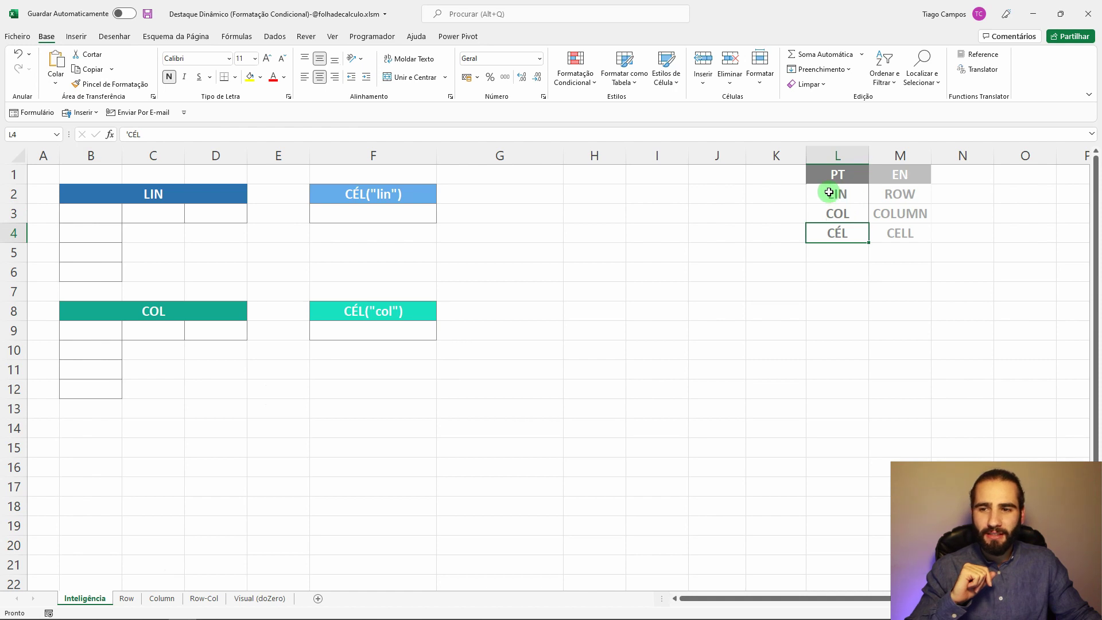
{"action": "left_click_drag", "start_coordinate": [829, 192], "coordinate": [845, 220]}
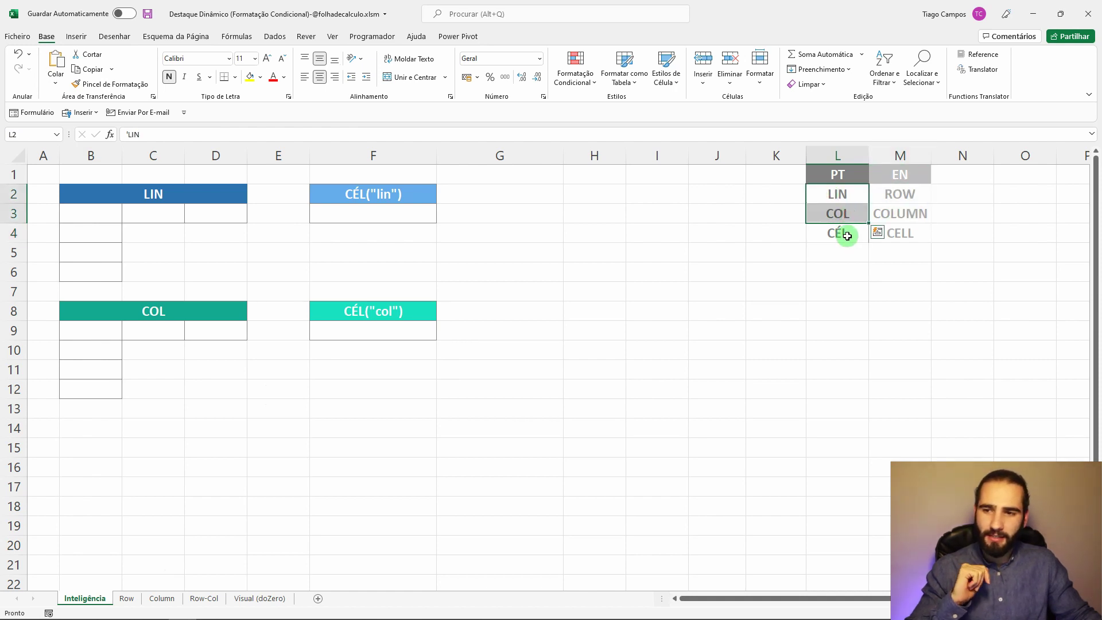
{"action": "left_click", "coordinate": [847, 237]}
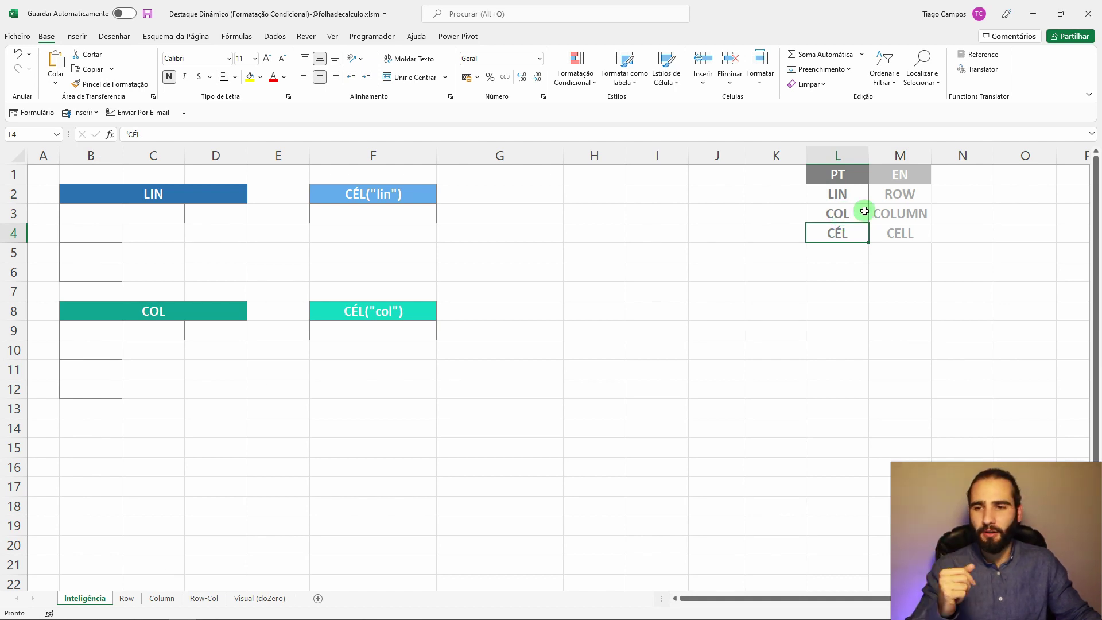
{"action": "left_click", "coordinate": [860, 194]}
{"action": "left_click", "coordinate": [914, 195]}
{"action": "left_click", "coordinate": [908, 213]}
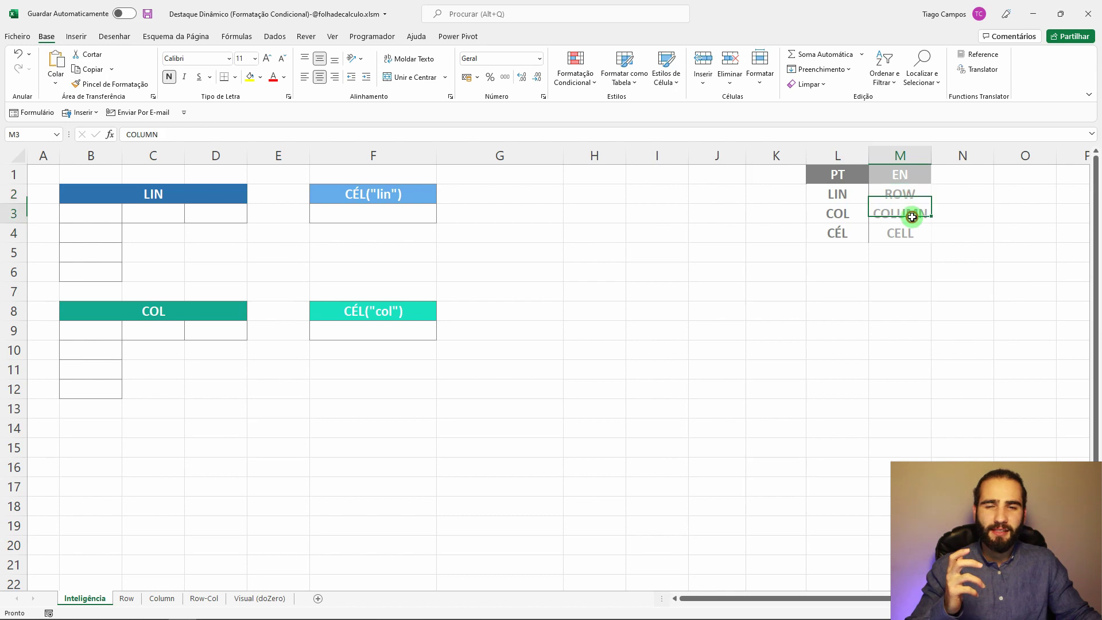
{"action": "left_click", "coordinate": [897, 236]}
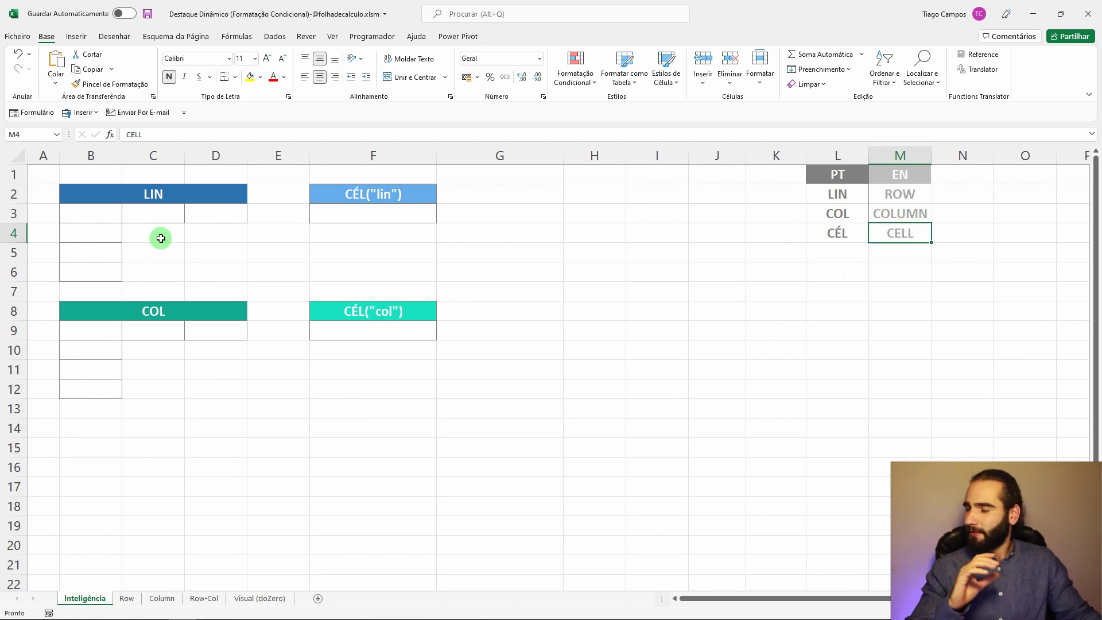
- Enter the formula +LIN() without a reference argument in cell B3, under the LIN header
{"action": "left_click", "coordinate": [97, 218]}
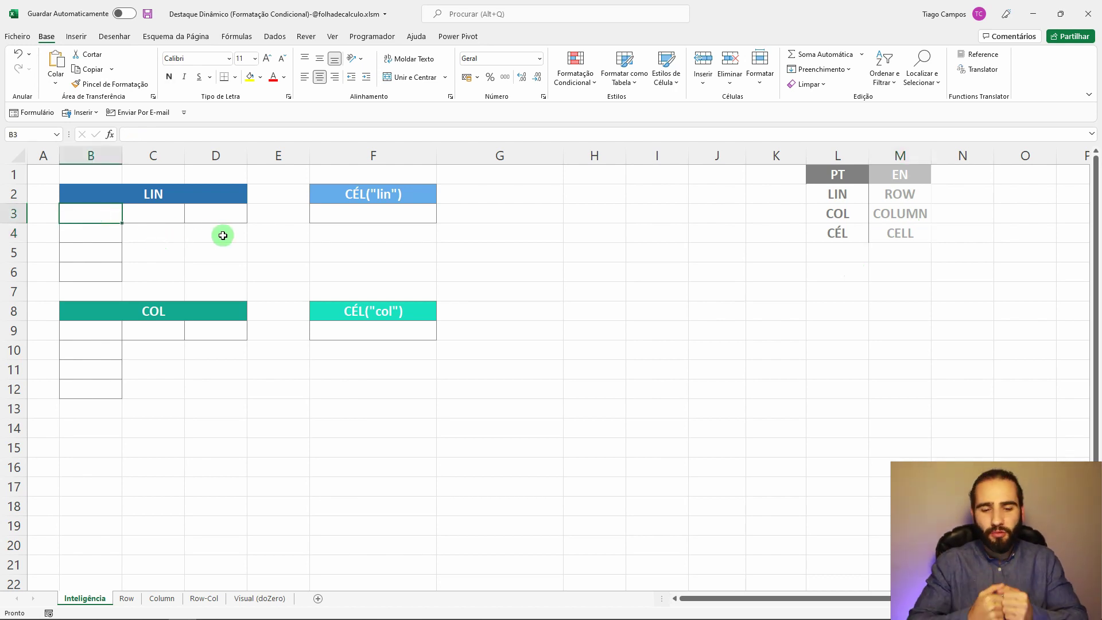
{"action": "type", "text": "+lin"}
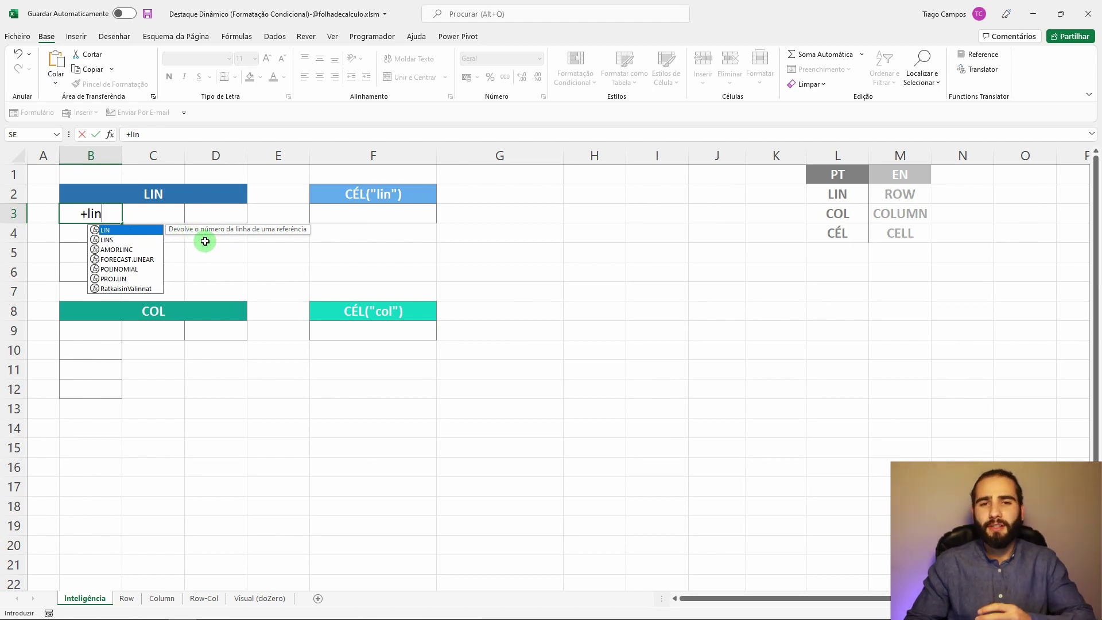
{"action": "key", "text": "Tab"}
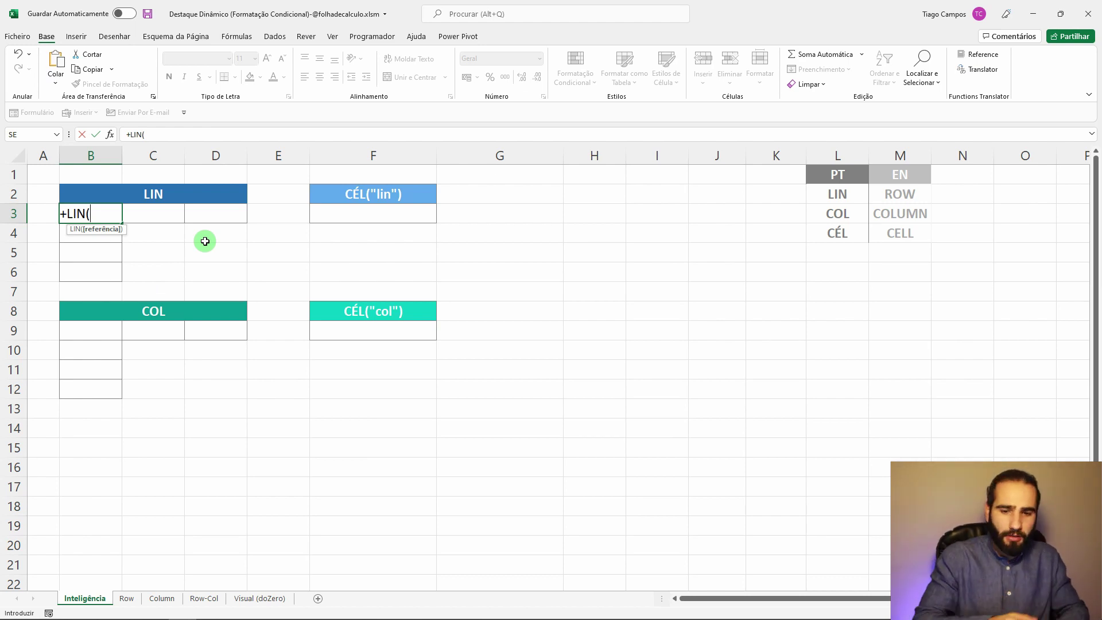
{"action": "type", "text": ")"}
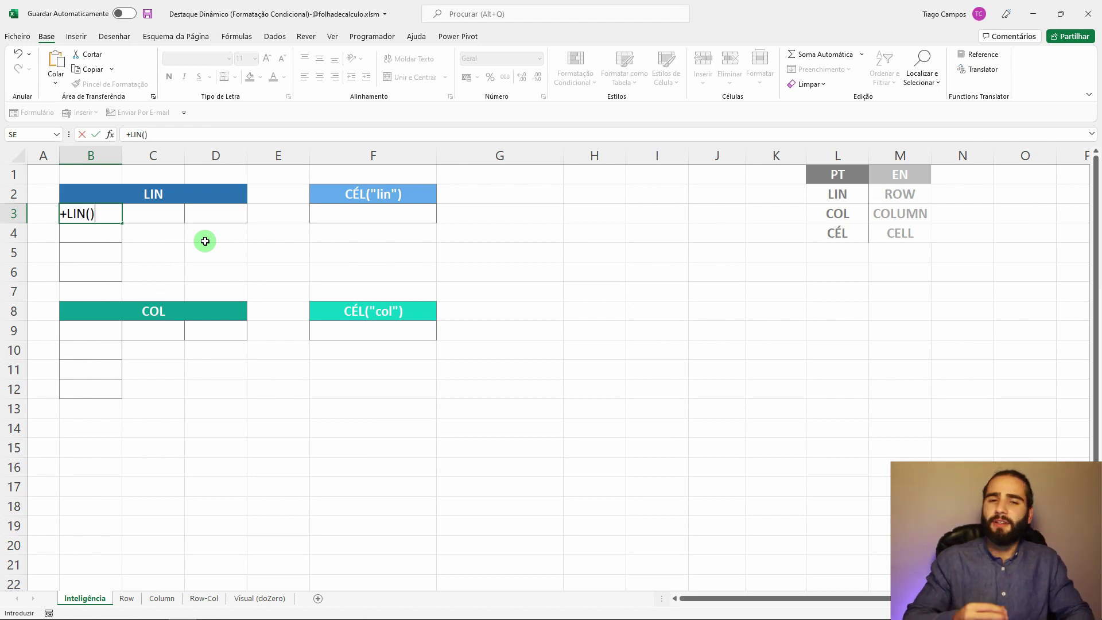
{"action": "key", "text": "Return"}
- Copy the LIN formula from B3 down through B6, checking the first cells against their sheet rows
{"action": "left_click", "coordinate": [99, 216]}
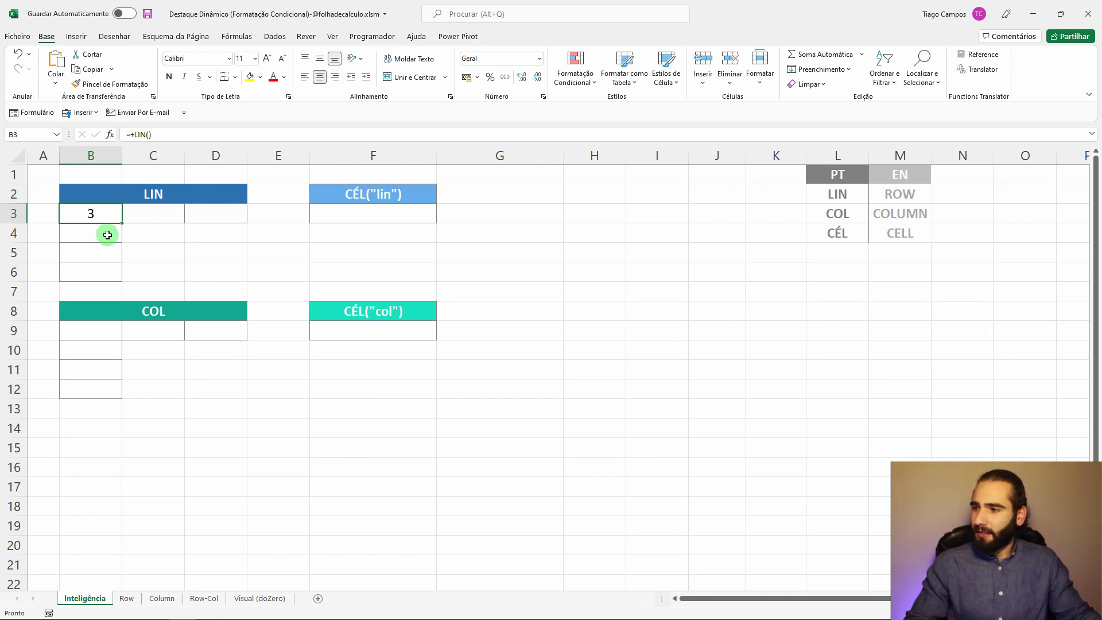
{"action": "left_click_drag", "start_coordinate": [122, 223], "coordinate": [123, 246]}
{"action": "left_click", "coordinate": [105, 236]}
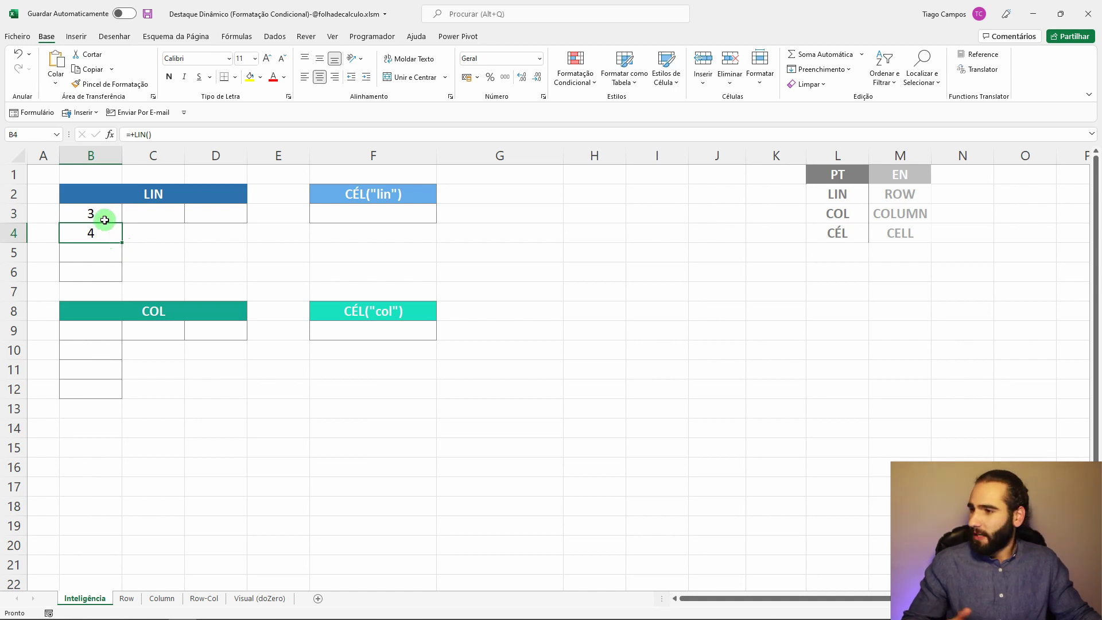
{"action": "left_click", "coordinate": [18, 216]}
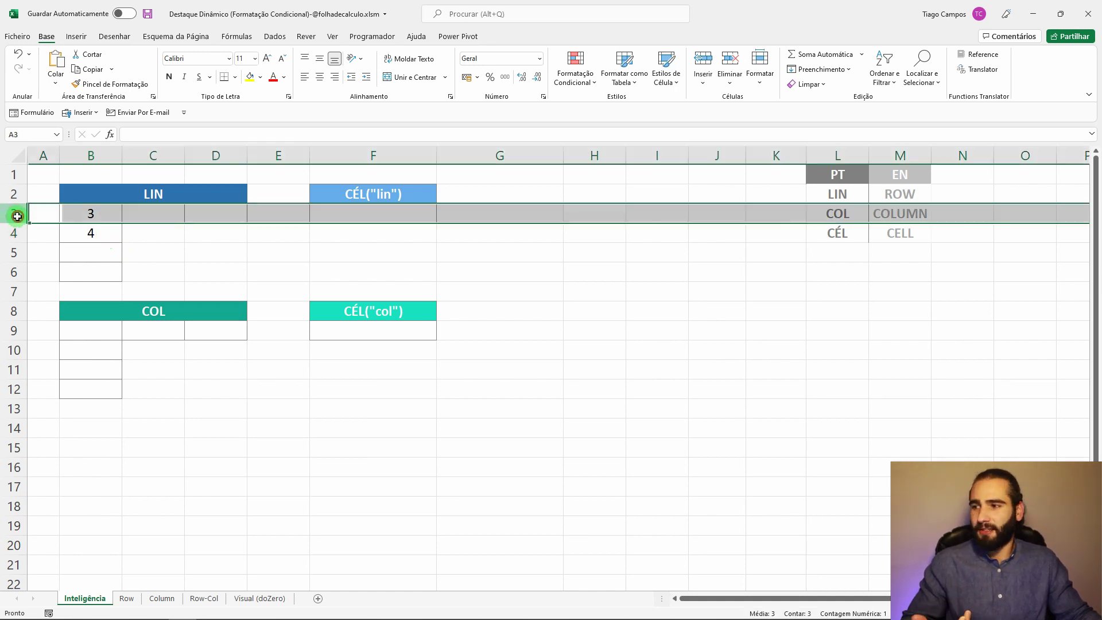
{"action": "left_click", "coordinate": [99, 231]}
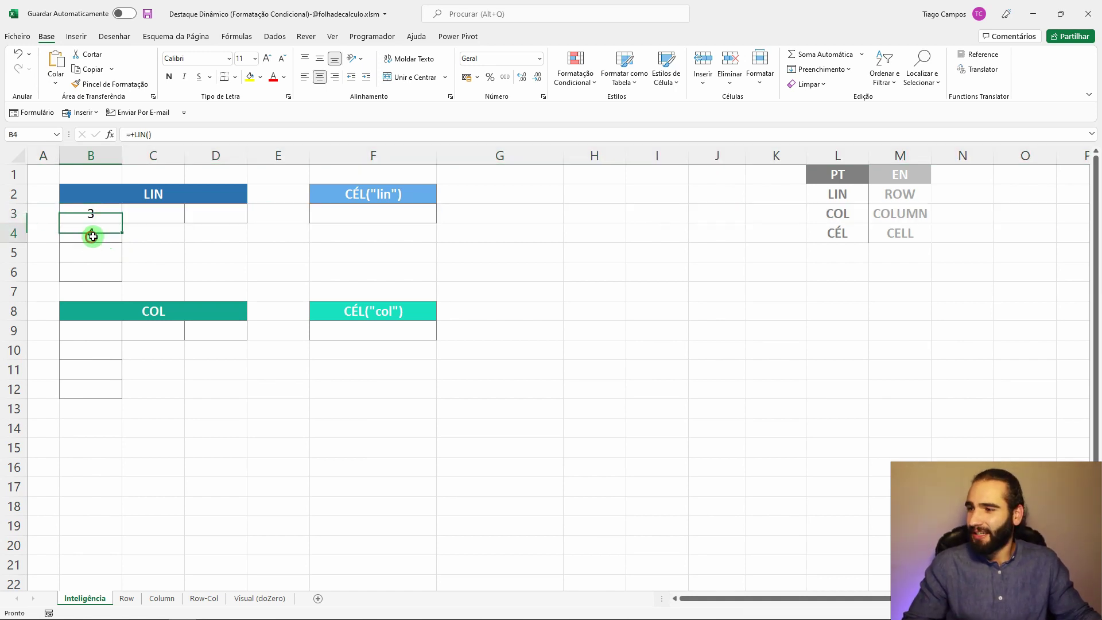
{"action": "left_click", "coordinate": [16, 234]}
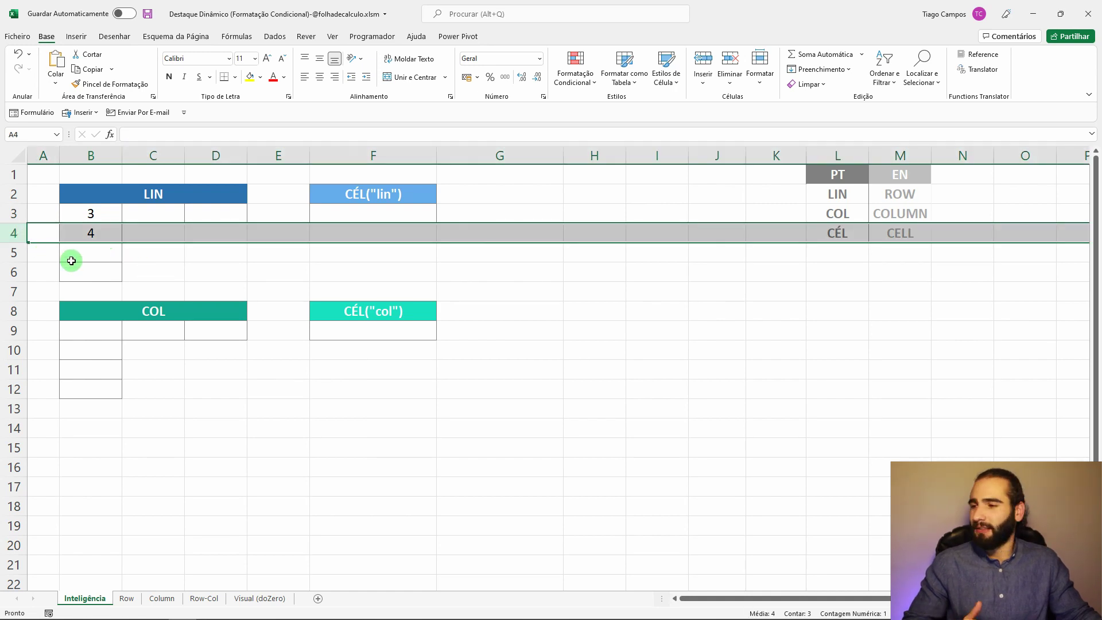
{"action": "left_click", "coordinate": [115, 236]}
{"action": "left_click_drag", "start_coordinate": [121, 242], "coordinate": [124, 284]}
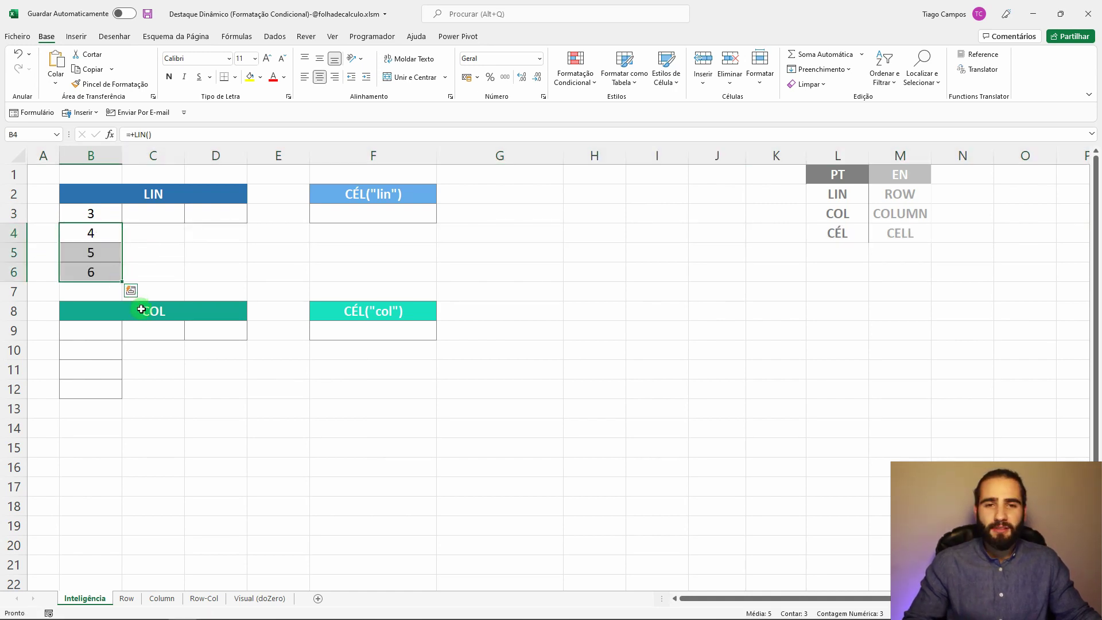
- Copy the LIN formula from B3 across to D3 and inspect the formula in D3
{"action": "left_click", "coordinate": [107, 214]}
{"action": "left_click_drag", "start_coordinate": [122, 222], "coordinate": [240, 223]}
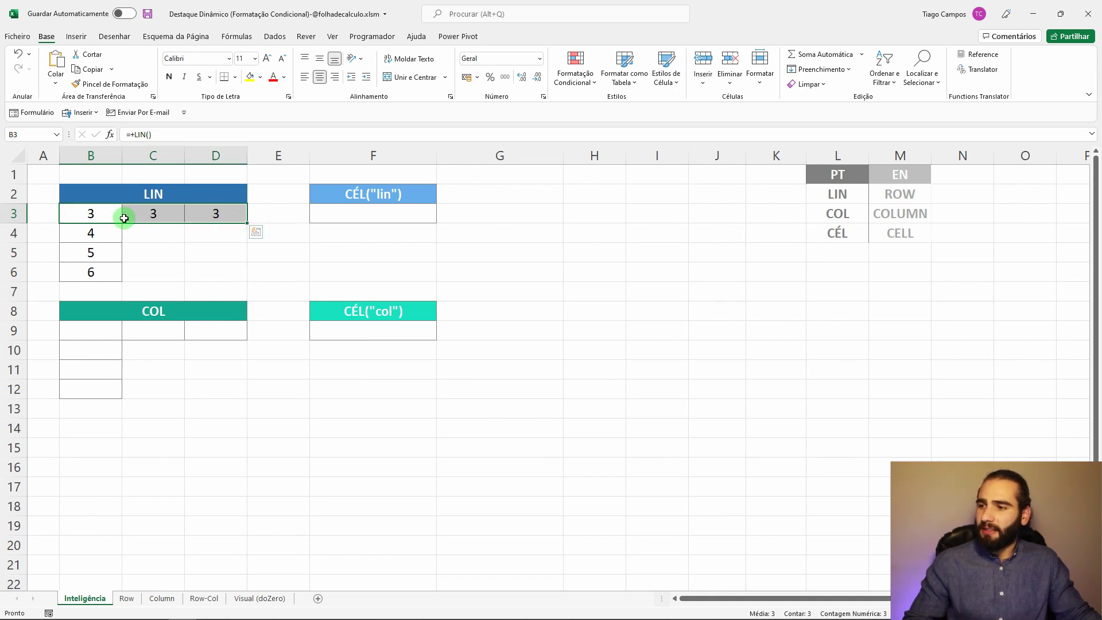
{"action": "left_click", "coordinate": [21, 212]}
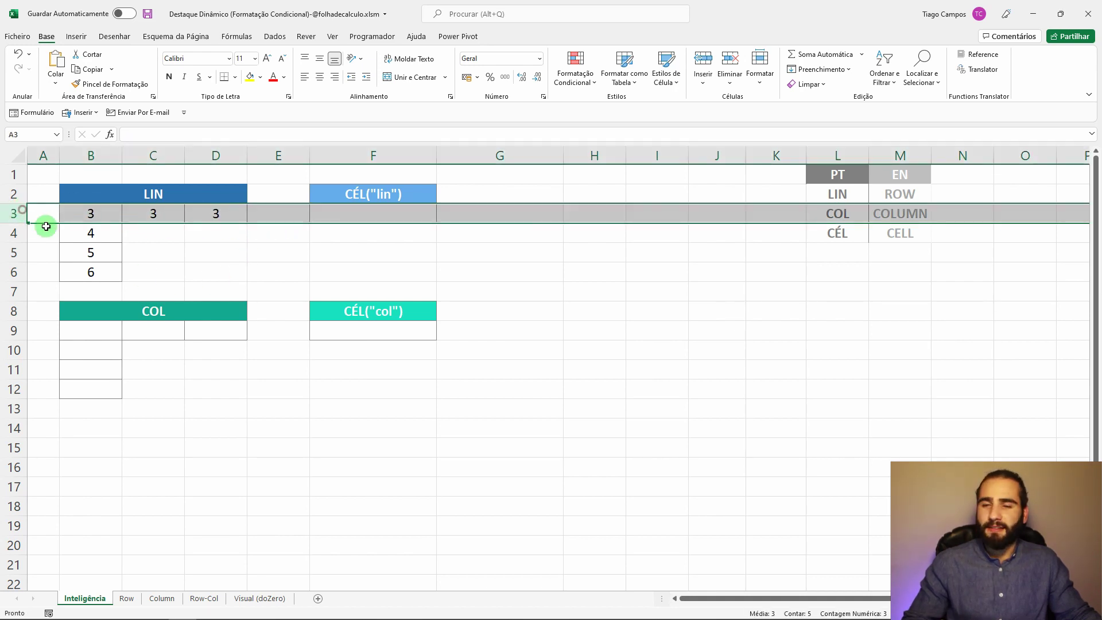
{"action": "left_click", "coordinate": [222, 214]}
{"action": "type", "text": "=+LIN()"}
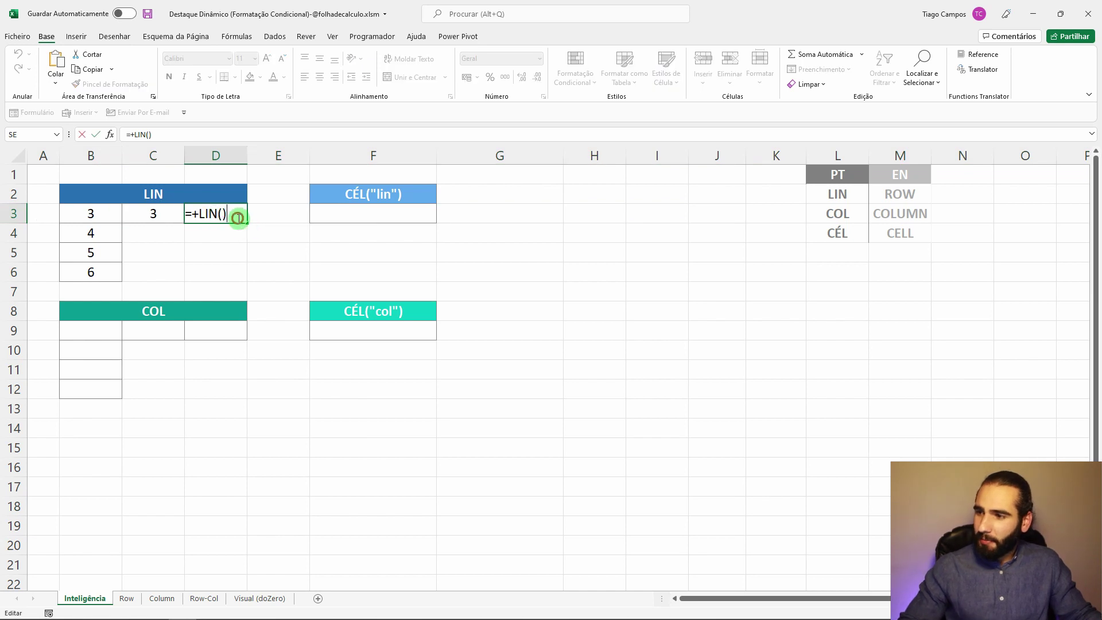
{"action": "left_click_drag", "start_coordinate": [238, 218], "coordinate": [148, 249]}
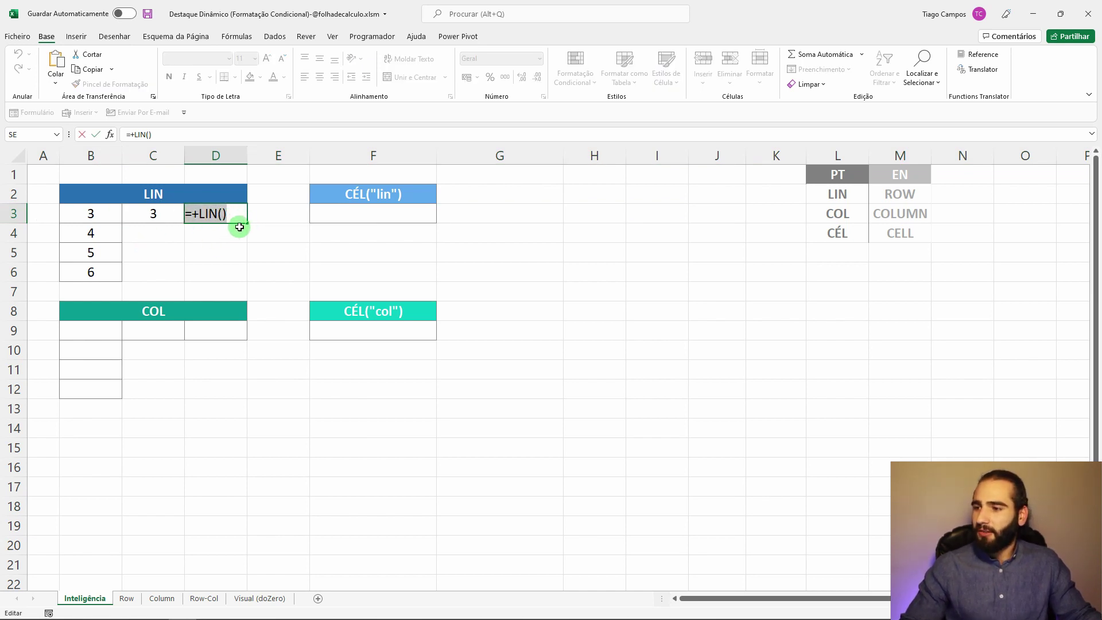
{"action": "key", "text": "ctrl+Return"}
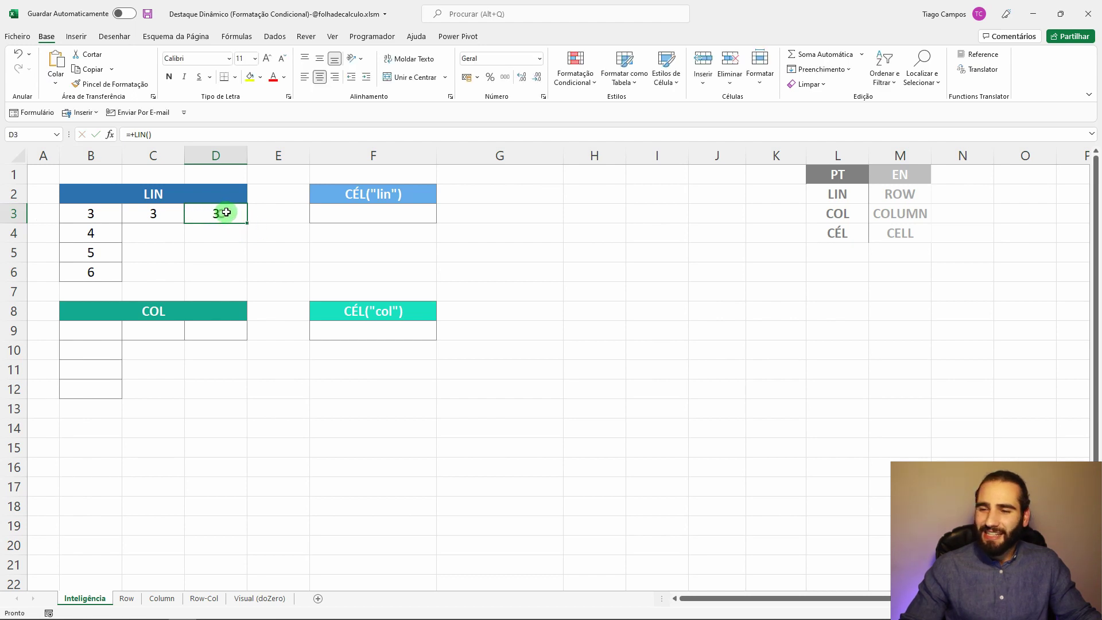
- Enter the formula +COL() without a reference argument in cell B9, under the COL header
{"action": "left_click", "coordinate": [97, 327]}
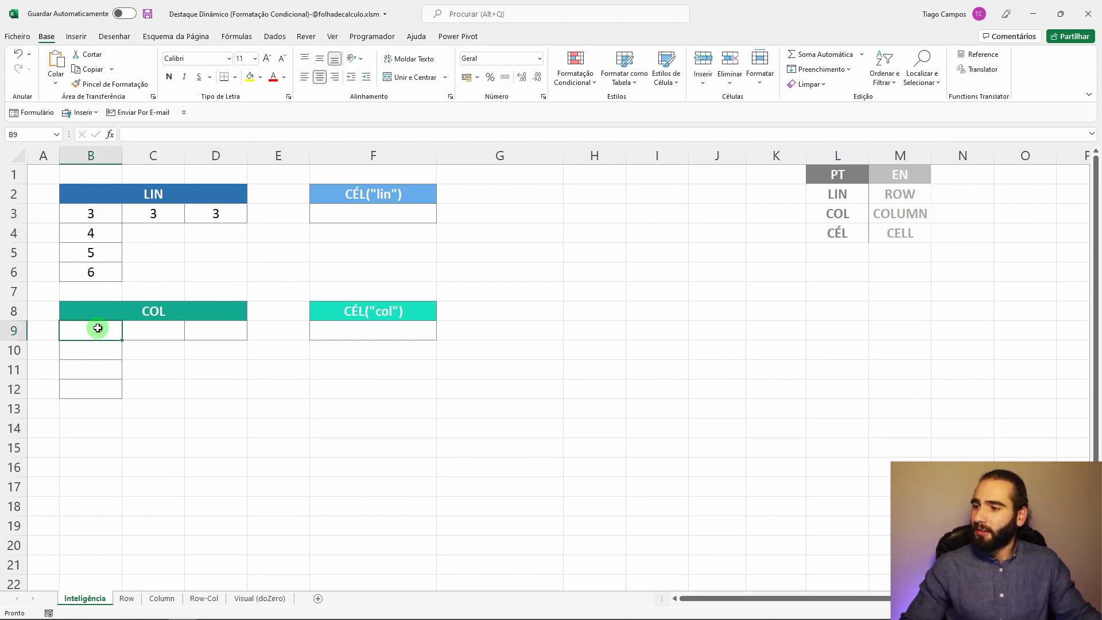
{"action": "type", "text": "+col"}
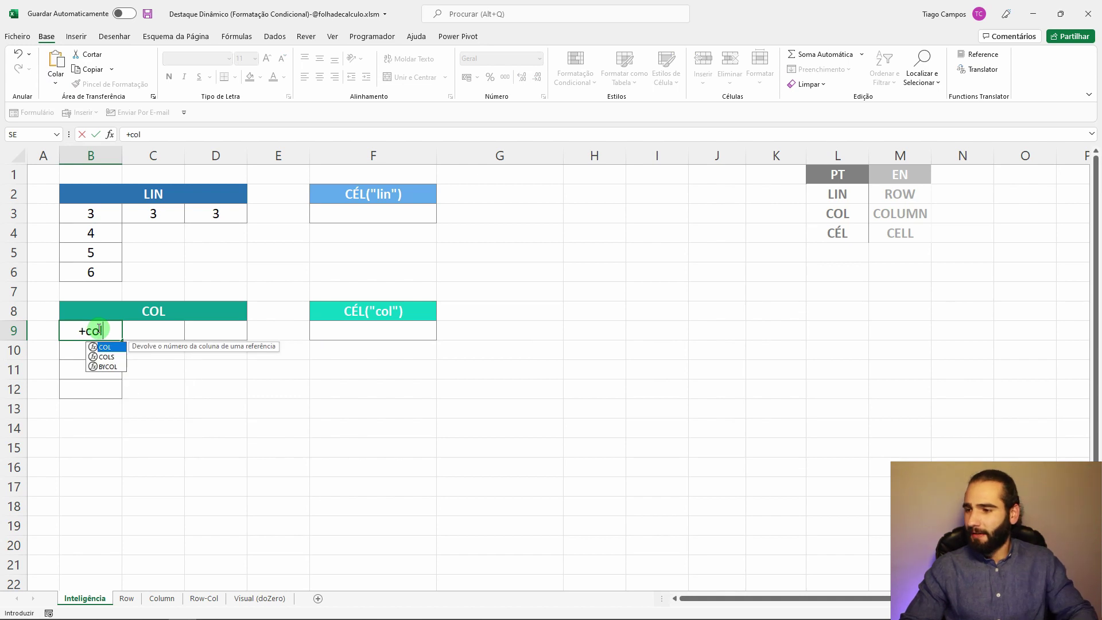
{"action": "key", "text": "Tab"}
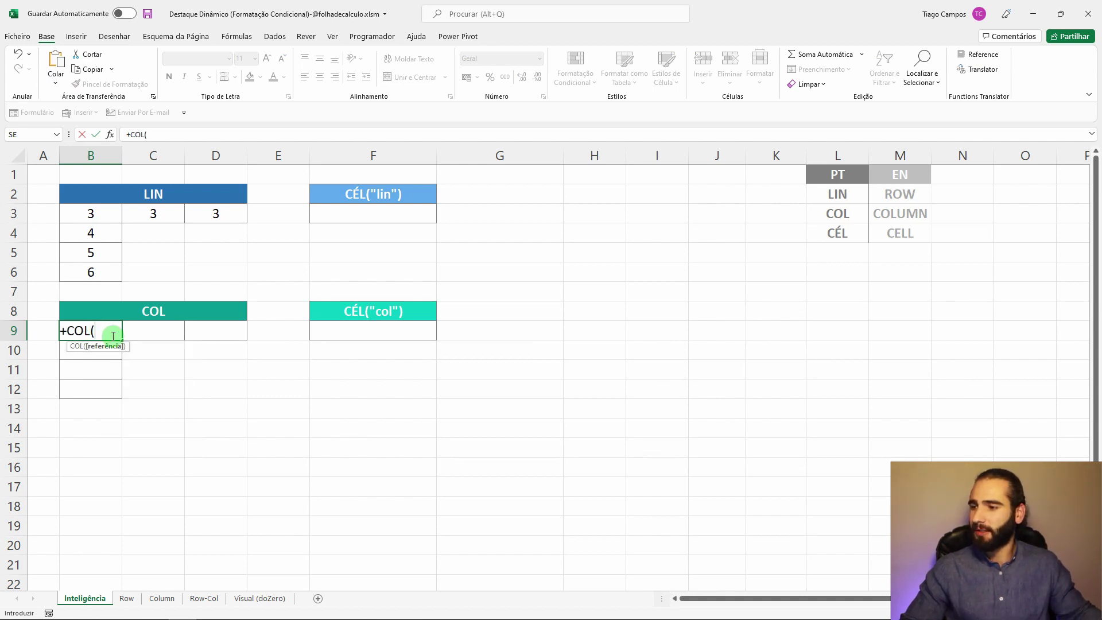
{"action": "key", "text": "Return"}
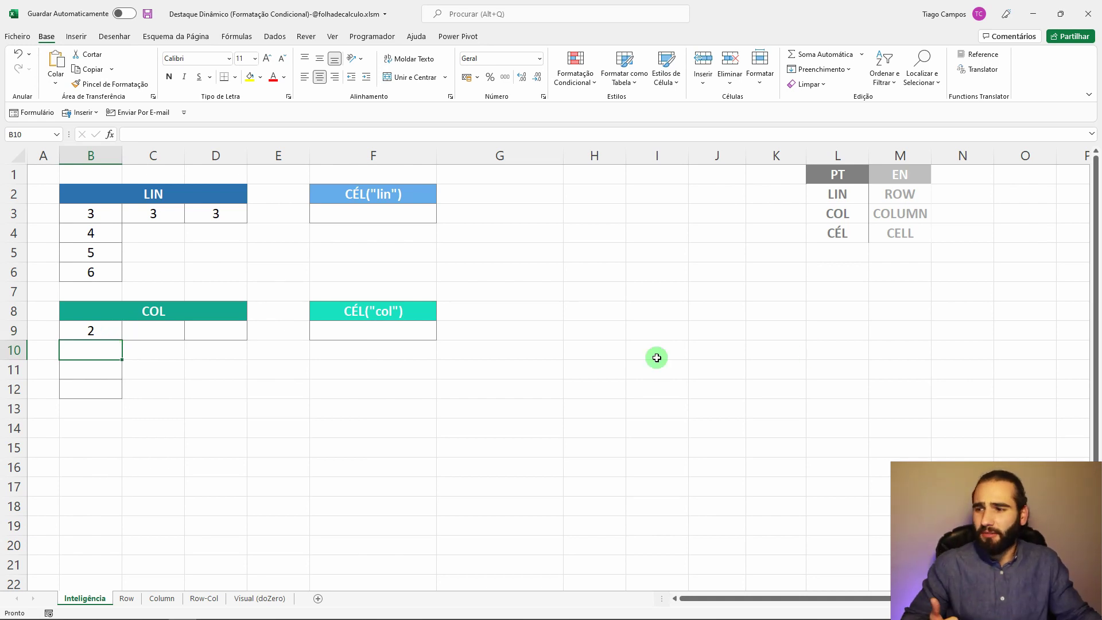
- Inspect the COL formula in cell B9 and compare its result with sheet column B
{"action": "double_click", "coordinate": [114, 333]}
{"action": "key", "text": "Left"}
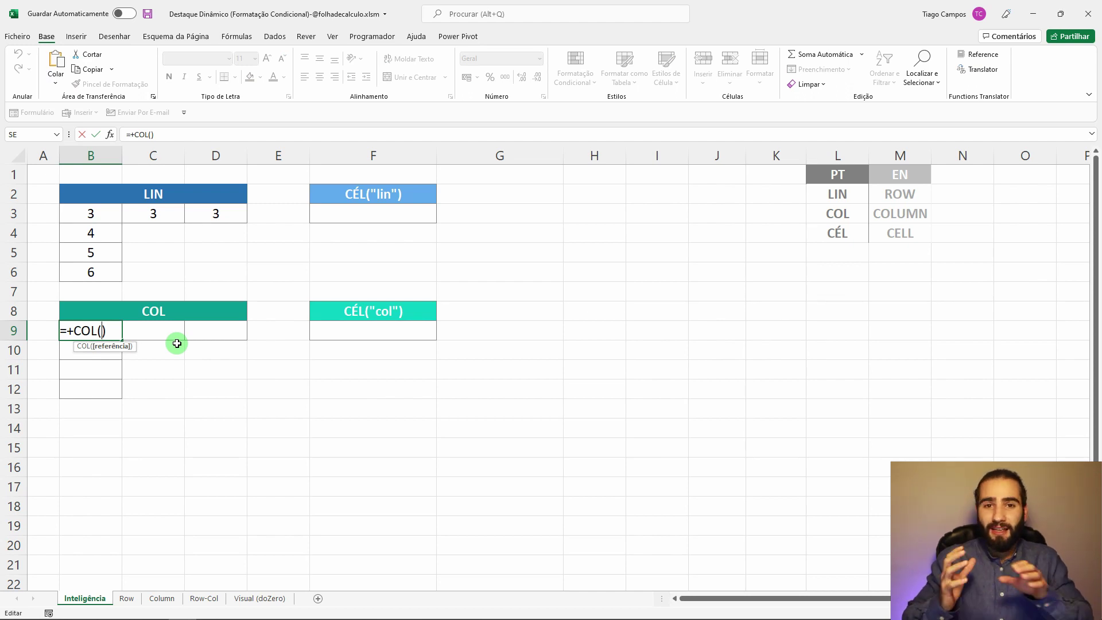
{"action": "key", "text": "Return"}
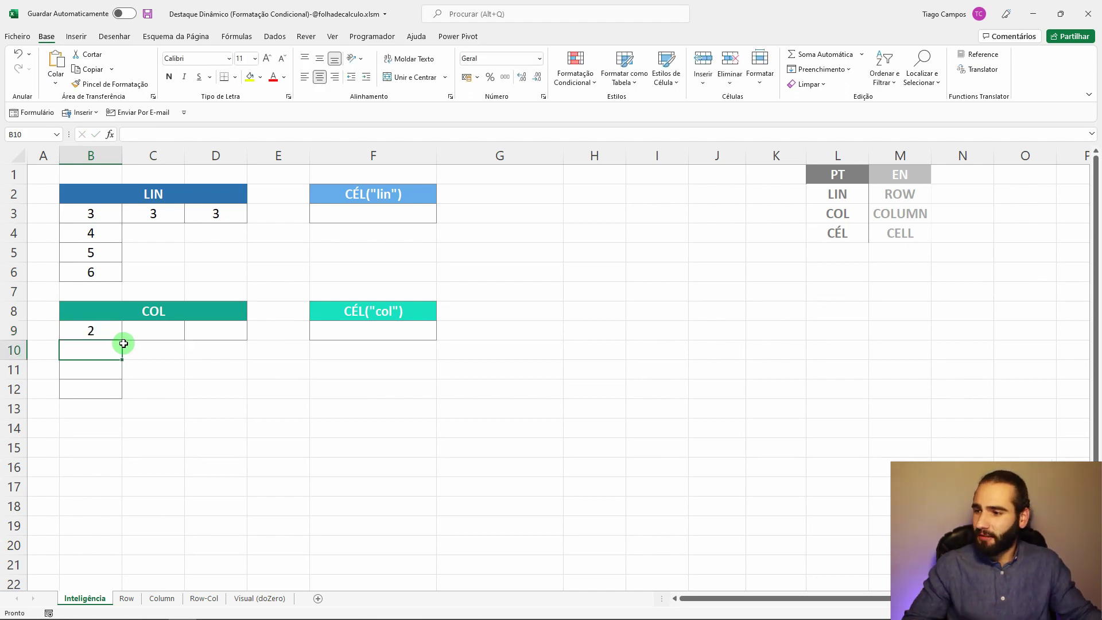
{"action": "left_click", "coordinate": [107, 336]}
{"action": "left_click", "coordinate": [87, 156]}
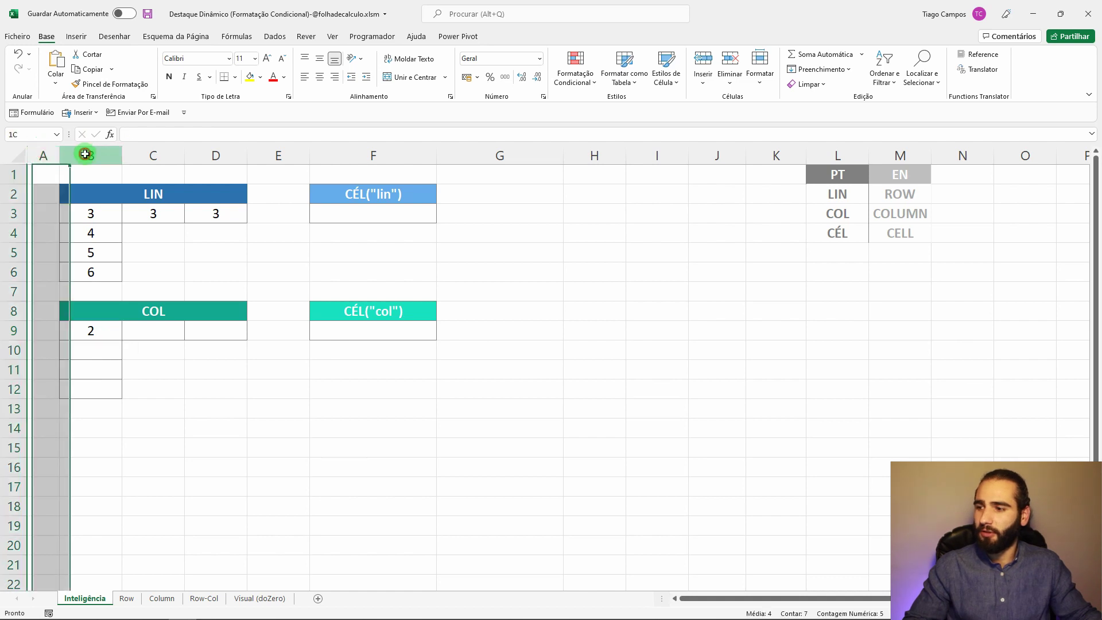
- Copy the COL formula from B9 down through B12 and across to D9
{"action": "left_click", "coordinate": [107, 327]}
{"action": "left_click_drag", "start_coordinate": [121, 339], "coordinate": [120, 401]}
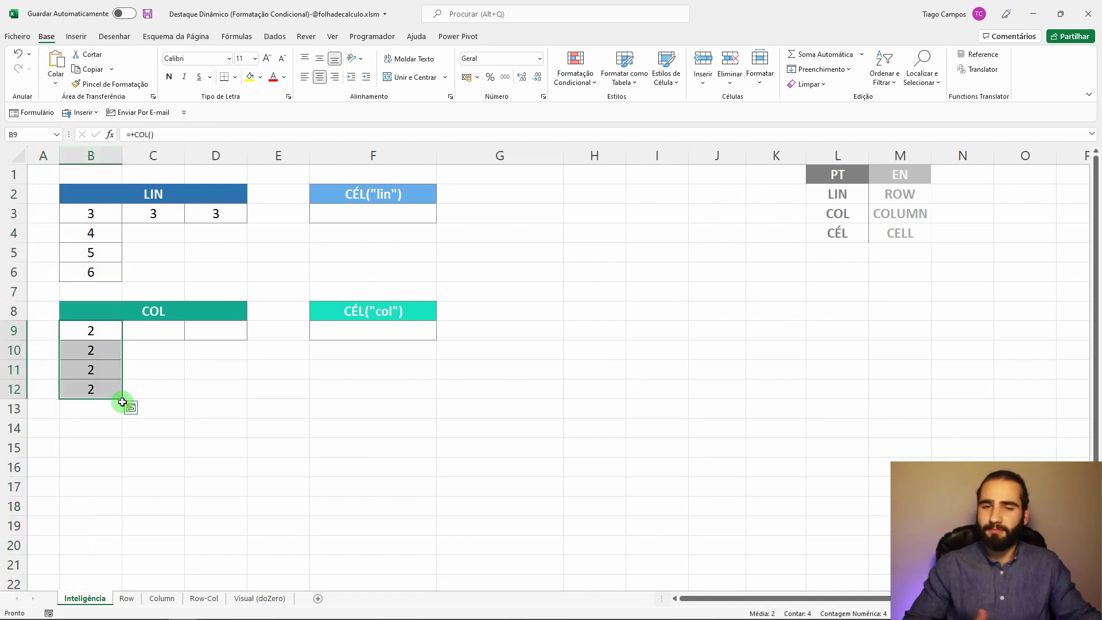
{"action": "left_click", "coordinate": [105, 331]}
{"action": "left_click_drag", "start_coordinate": [122, 340], "coordinate": [227, 333]}
- Check the COL formulas in B9, C9 and D9 against their sheet columns B, C and D
{"action": "left_click", "coordinate": [116, 330]}
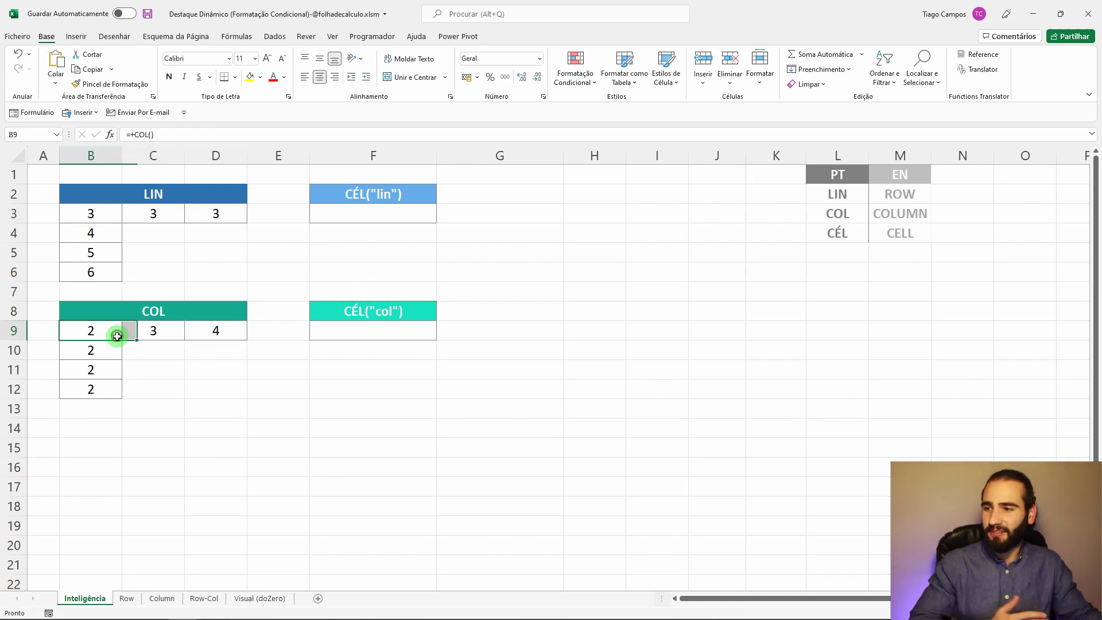
{"action": "left_click", "coordinate": [154, 330]}
{"action": "left_click", "coordinate": [212, 331]}
{"action": "left_click", "coordinate": [80, 331]}
{"action": "left_click", "coordinate": [14, 331]}
{"action": "left_click", "coordinate": [166, 331]}
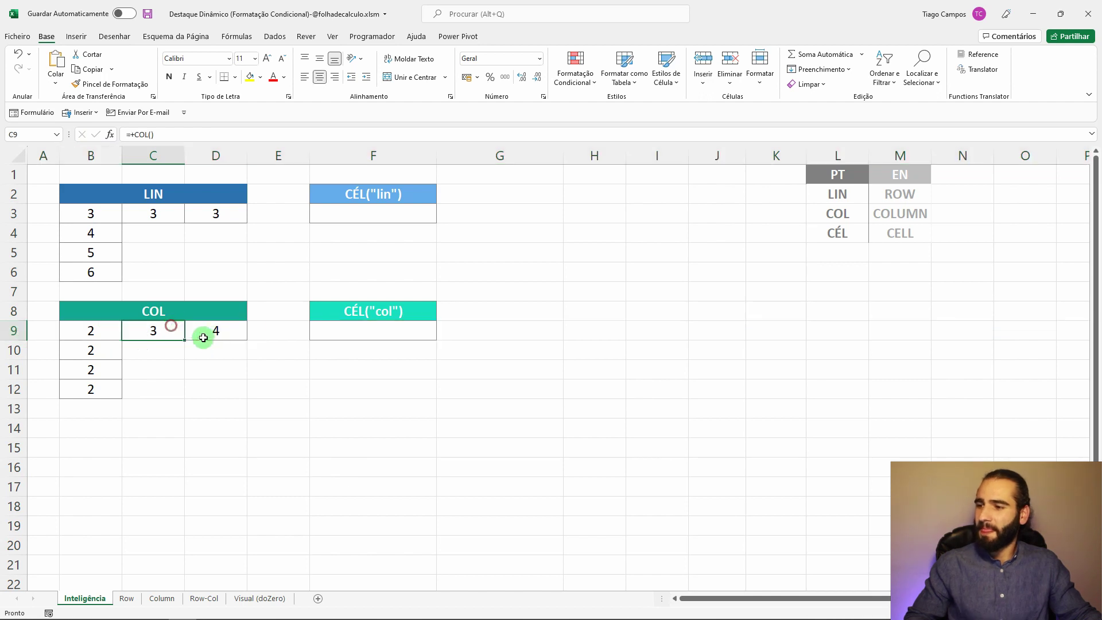
{"action": "left_click", "coordinate": [96, 156]}
{"action": "left_click", "coordinate": [143, 159]}
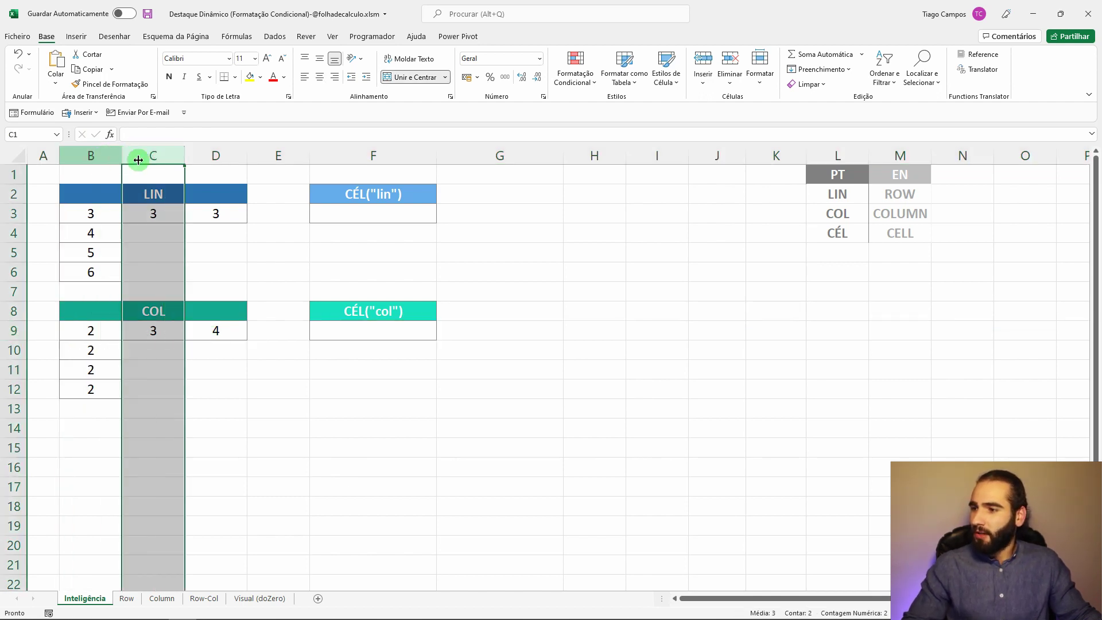
{"action": "left_click", "coordinate": [208, 158]}
- Enter the formula +CÉL("lin") without a reference argument in cell F3, picking lin as the information type
{"action": "left_click", "coordinate": [374, 213]}
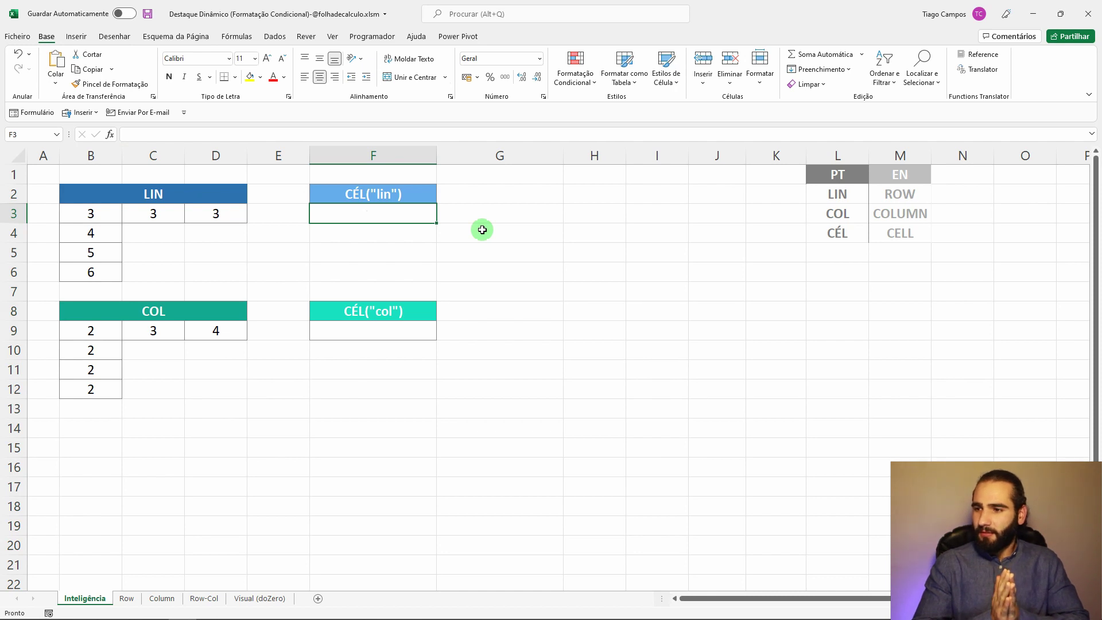
{"action": "type", "text": "+c"}
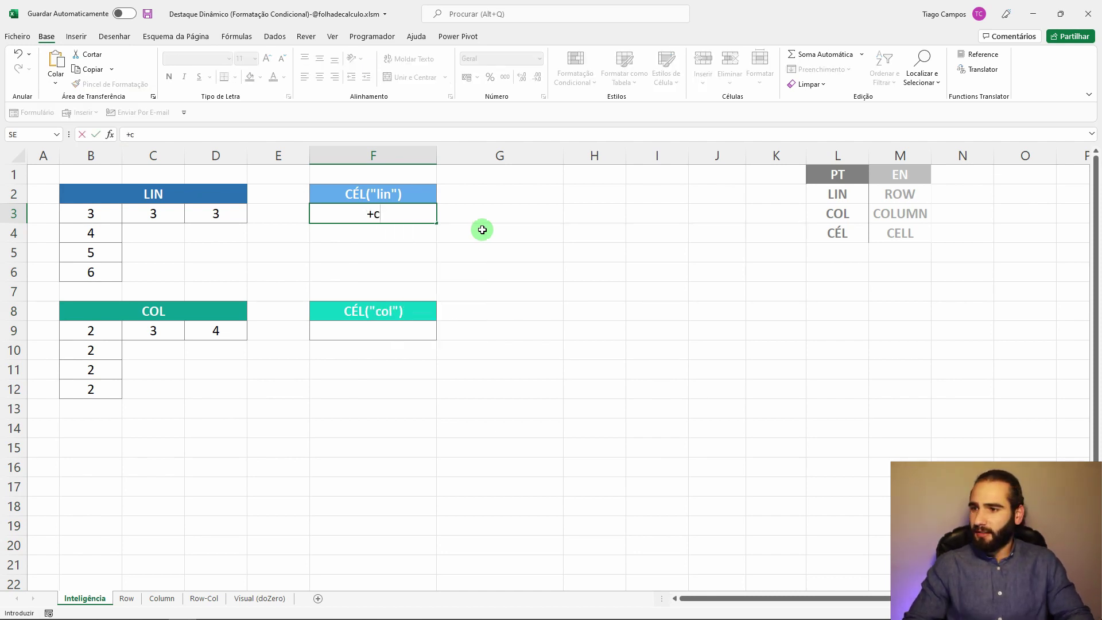
{"action": "type", "text": "él"}
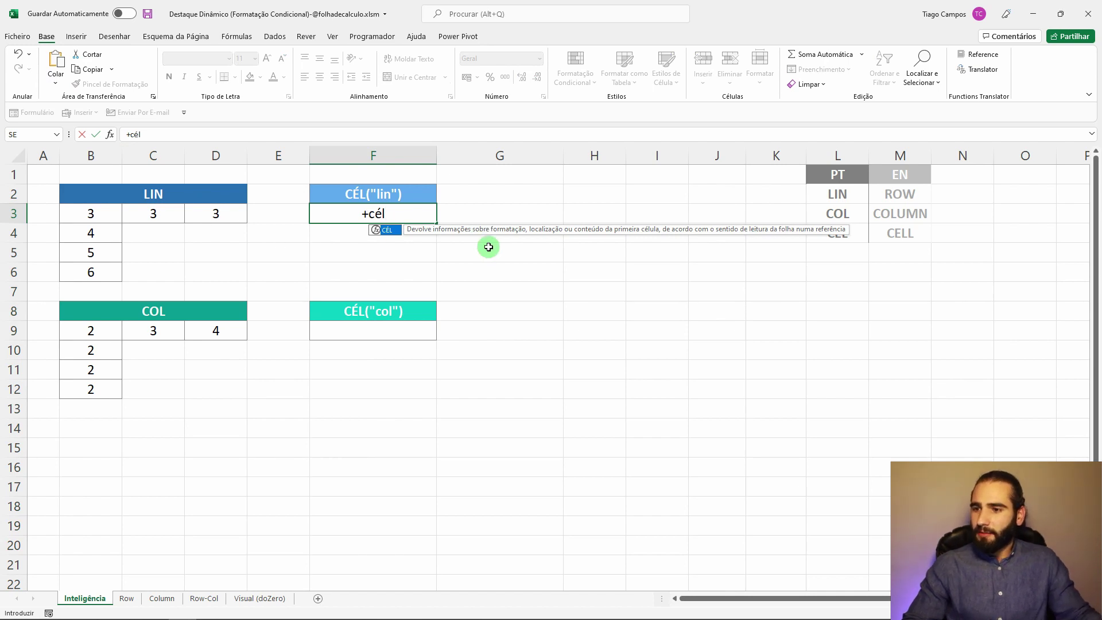
{"action": "key", "text": "Tab"}
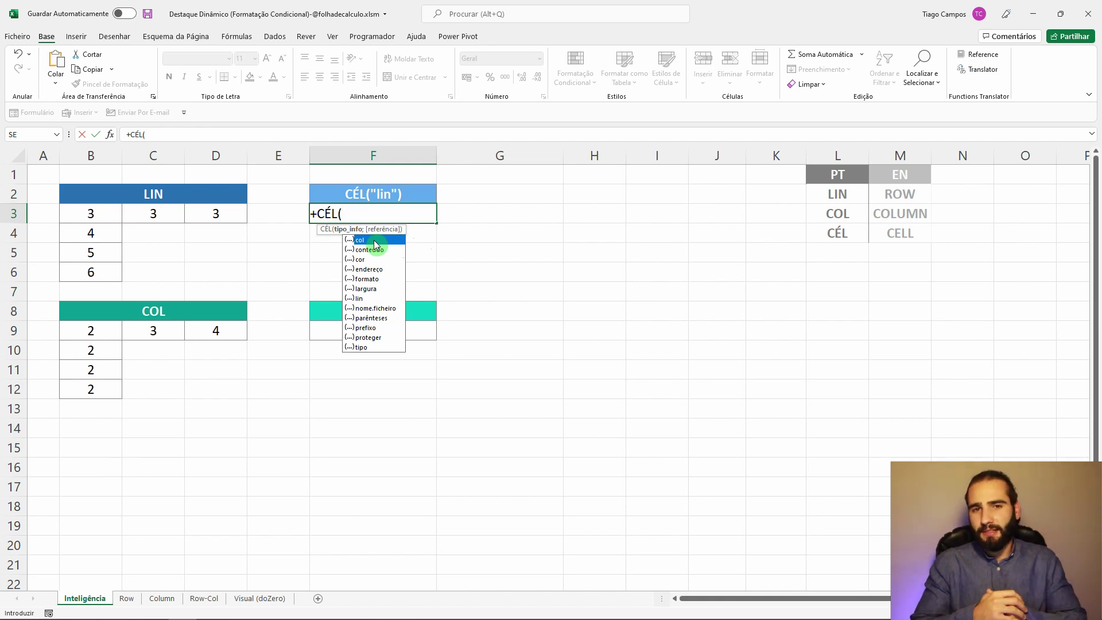
{"action": "left_click", "coordinate": [382, 299]}
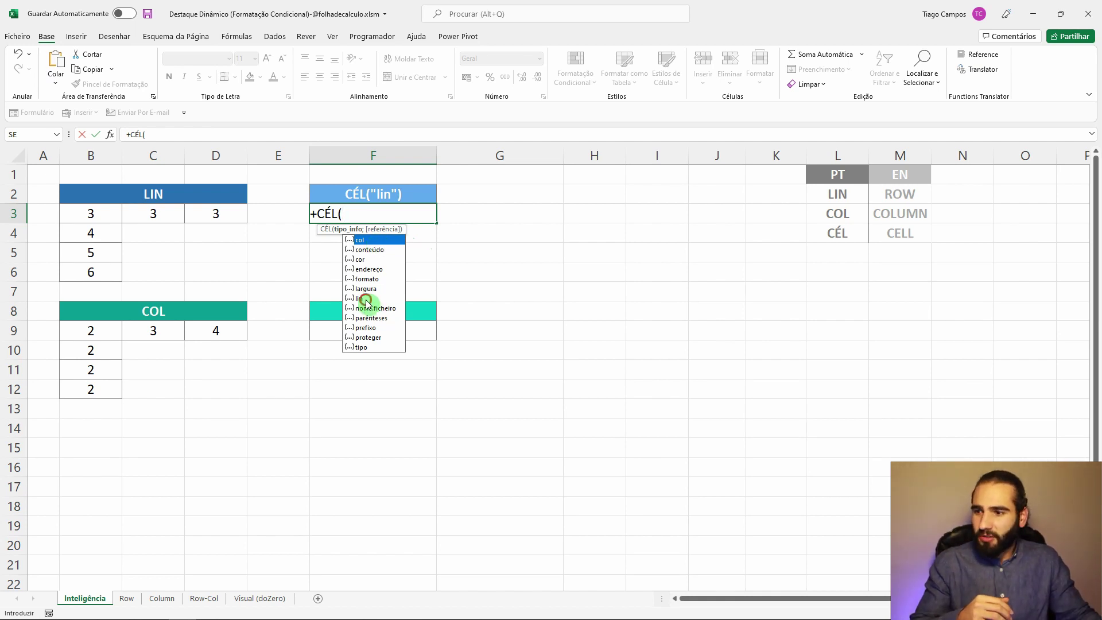
{"action": "left_click", "coordinate": [362, 240]}
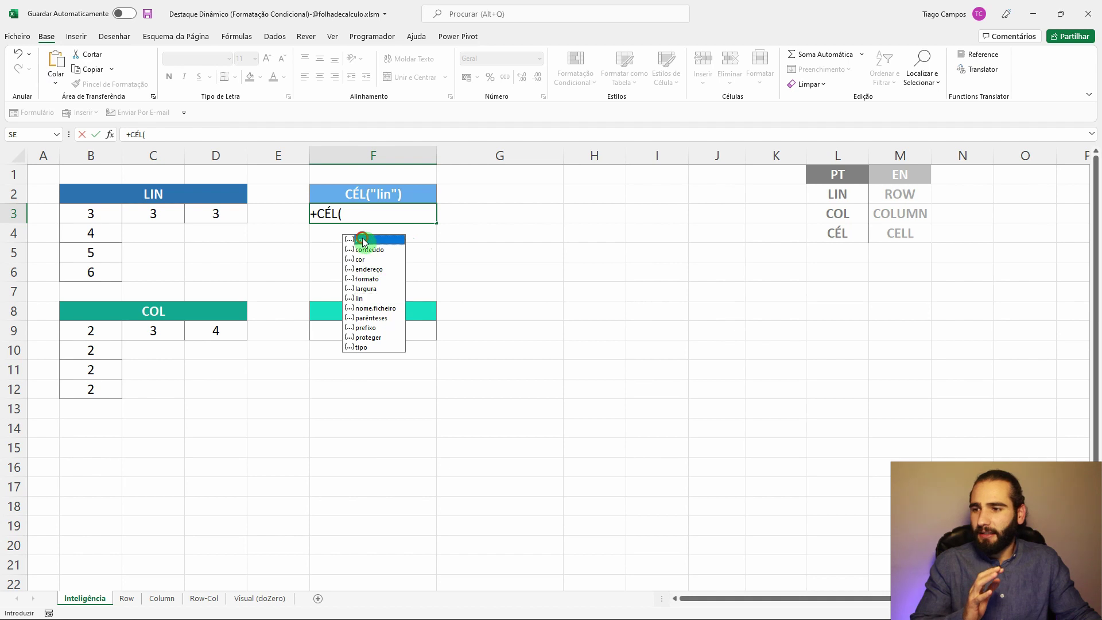
{"action": "left_click", "coordinate": [365, 299]}
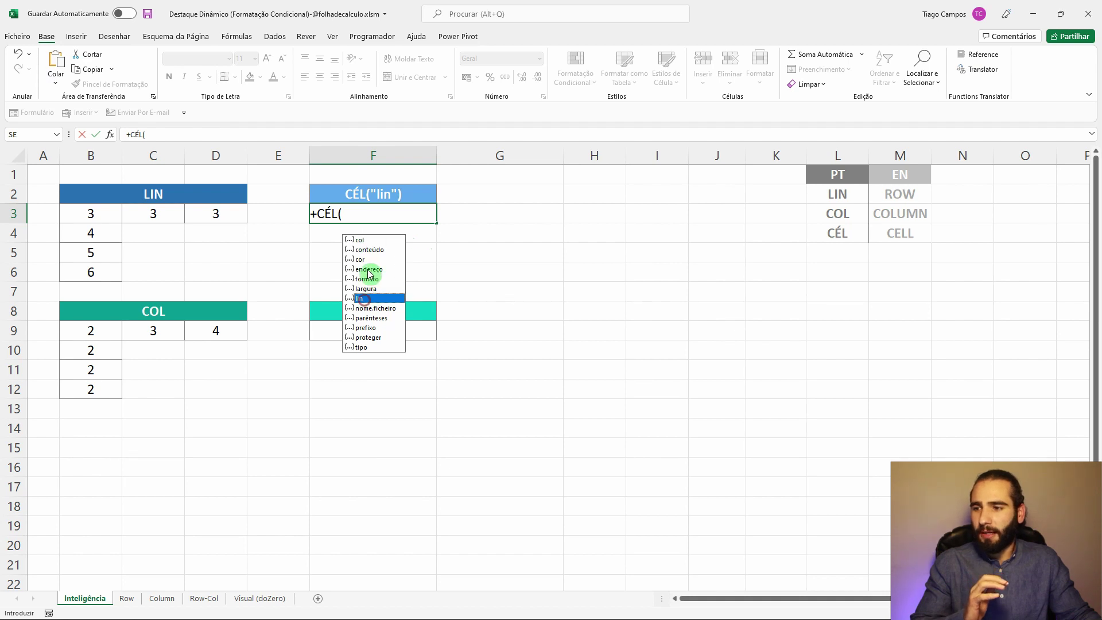
{"action": "double_click", "coordinate": [363, 301]}
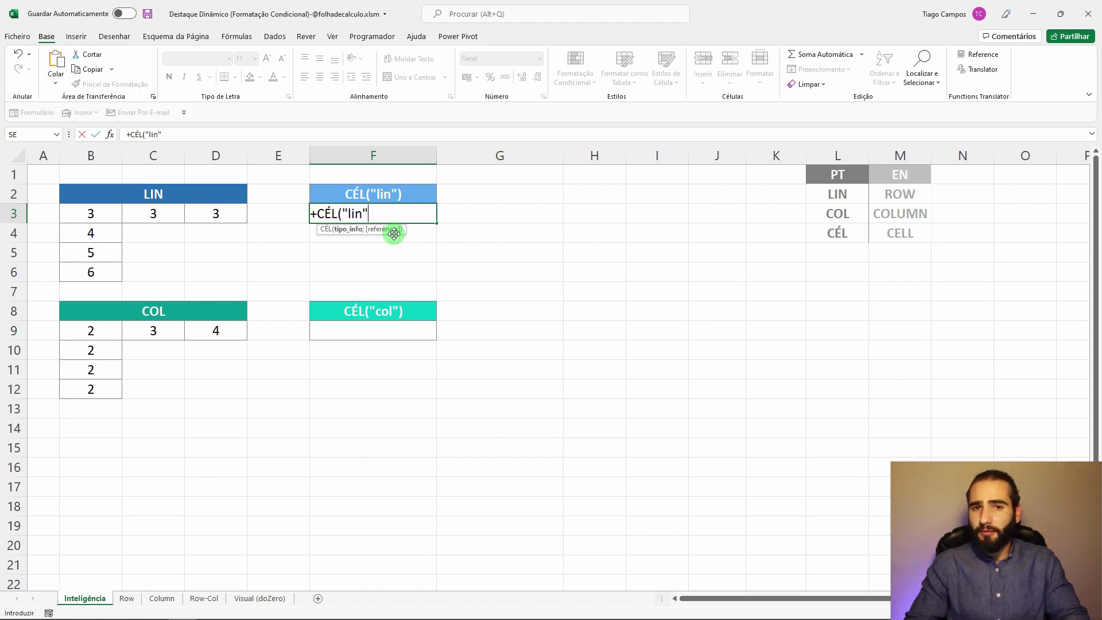
{"action": "type", "text": ")"}
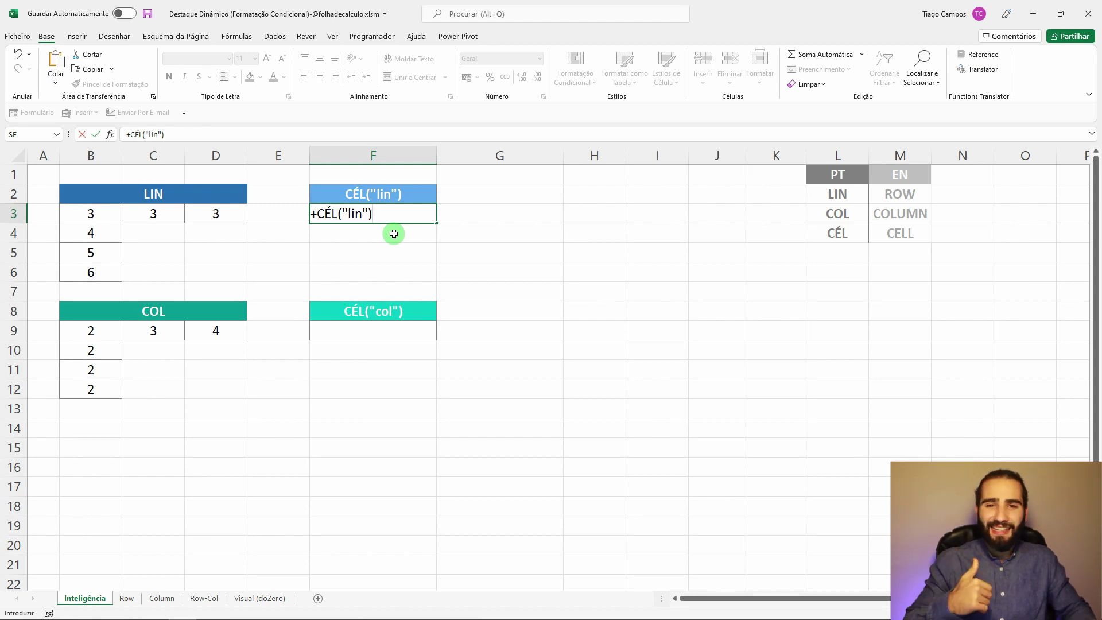
{"action": "key", "text": "Return"}
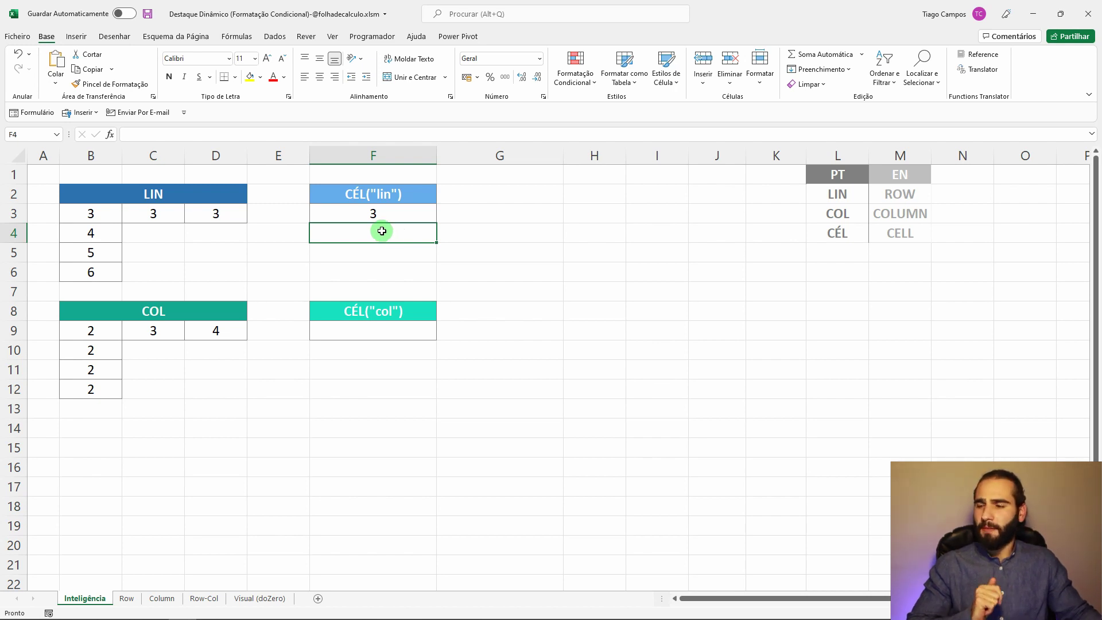
- Compare the CÉL("lin") formula in F3 with the LIN formula in D3
{"action": "left_click", "coordinate": [361, 217]}
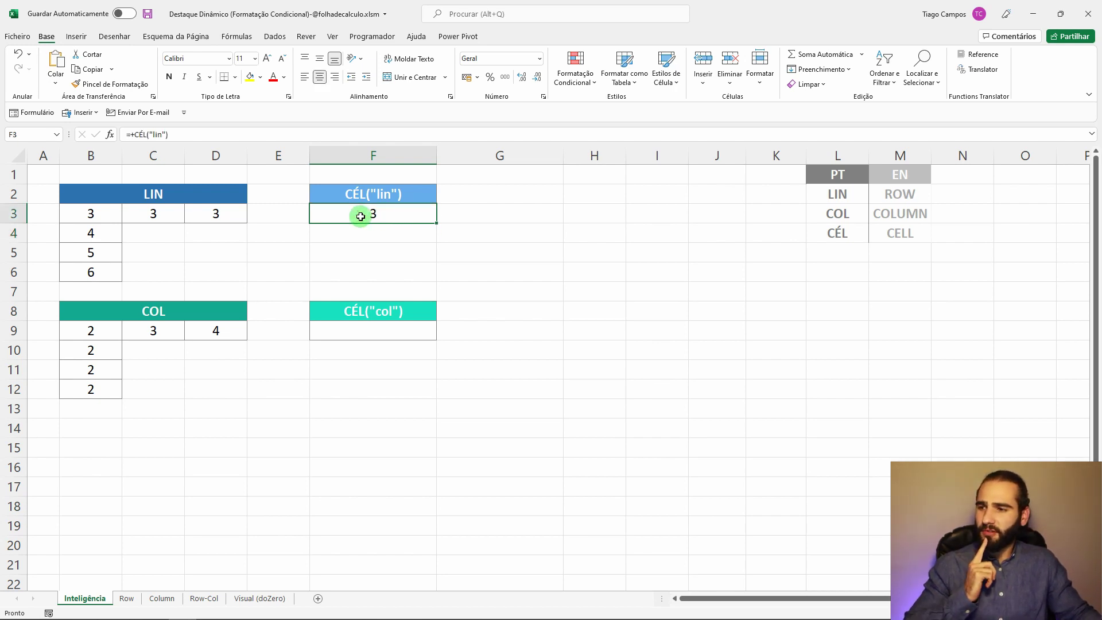
{"action": "left_click", "coordinate": [219, 216]}
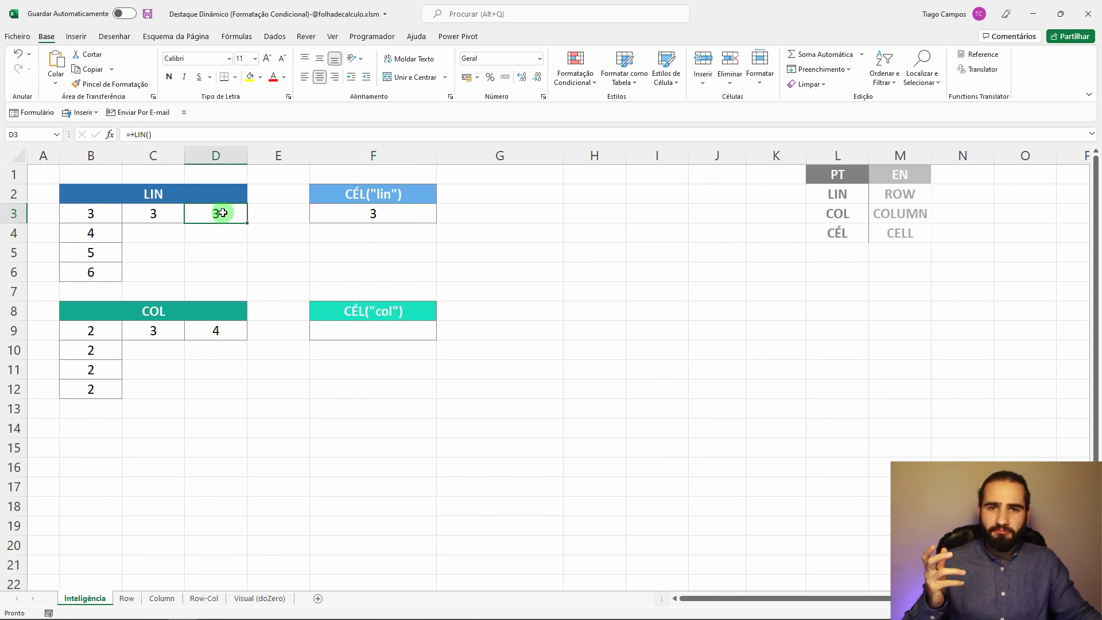
{"action": "left_click", "coordinate": [351, 212]}
{"action": "left_click", "coordinate": [235, 213]}
{"action": "left_click", "coordinate": [394, 214]}
{"action": "left_click", "coordinate": [241, 212]}
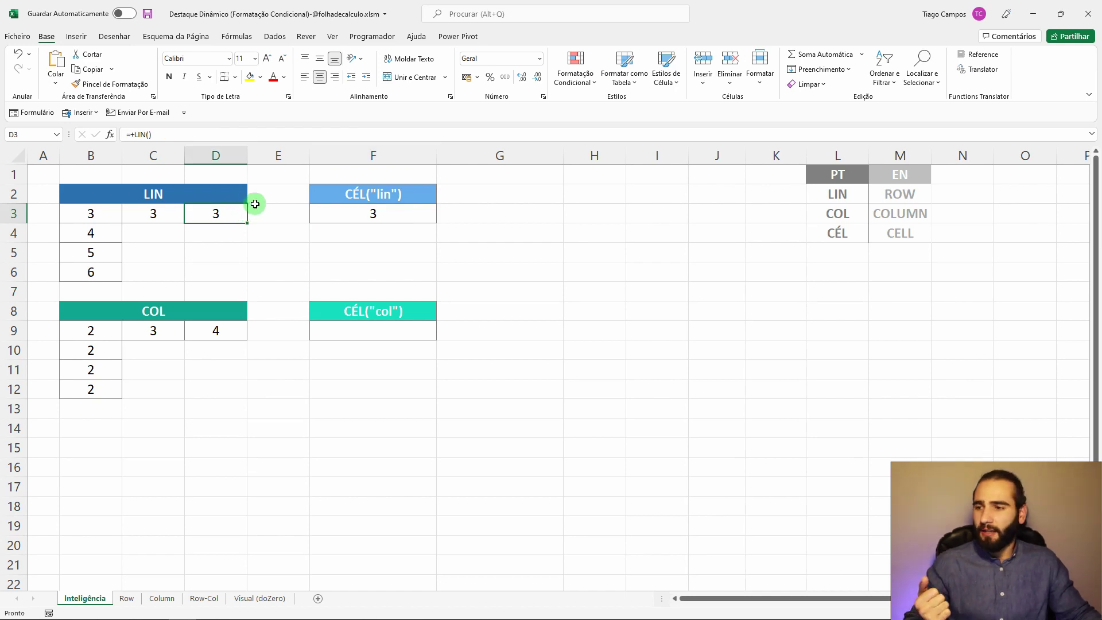
- Enter the formula =CÉL("col") without a reference argument in cell F9, under the CÉL("col") header
{"action": "left_click", "coordinate": [380, 334]}
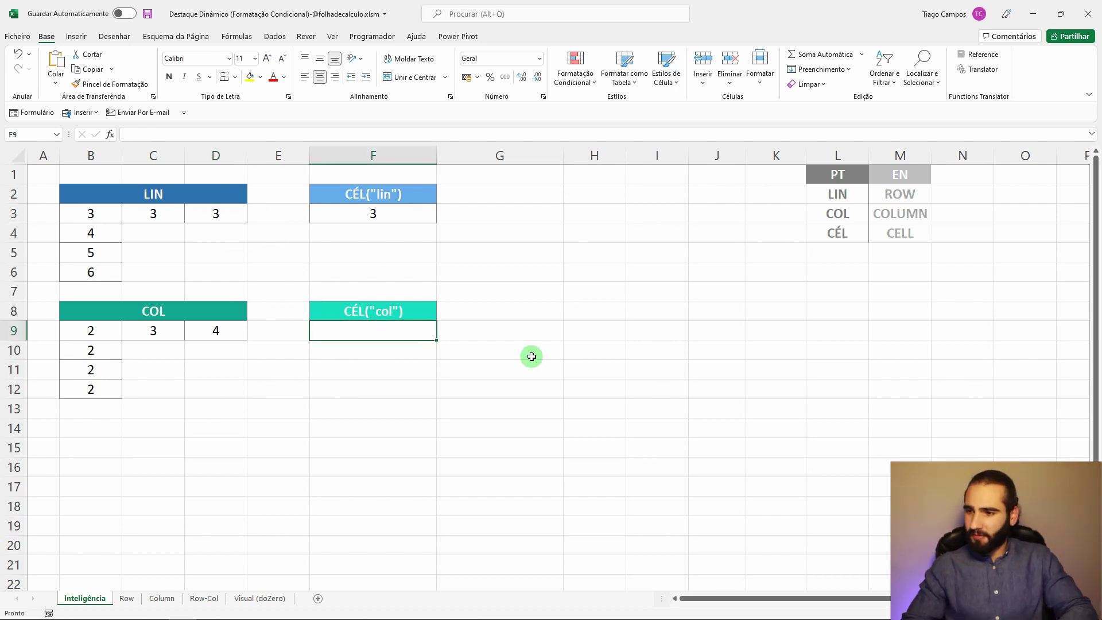
{"action": "type", "text": "=c"}
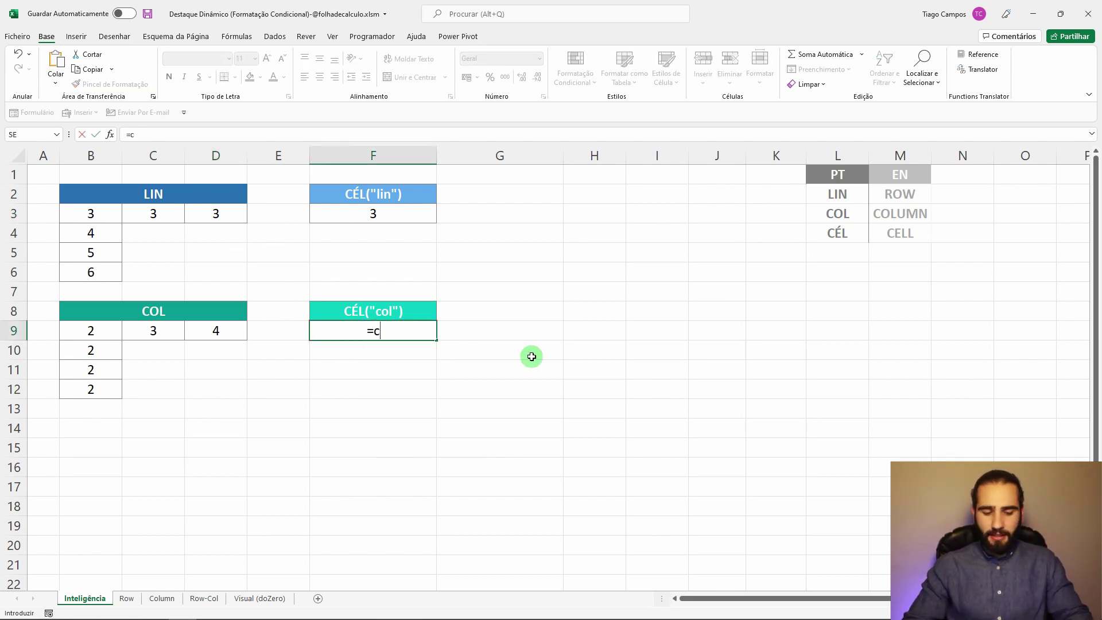
{"action": "type", "text": "él"}
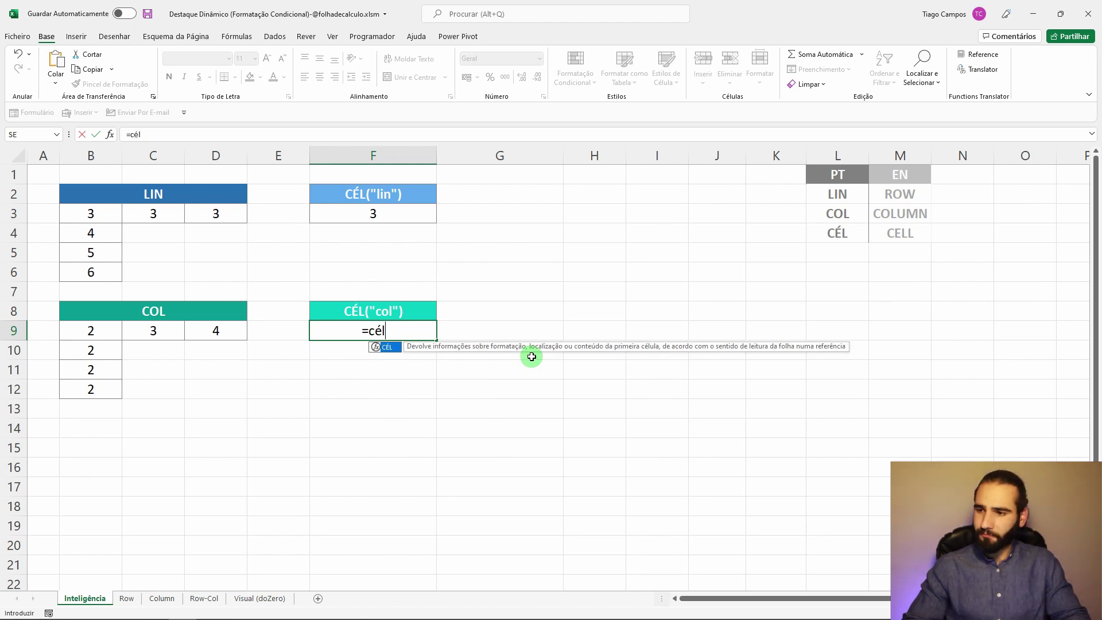
{"action": "key", "text": "Tab"}
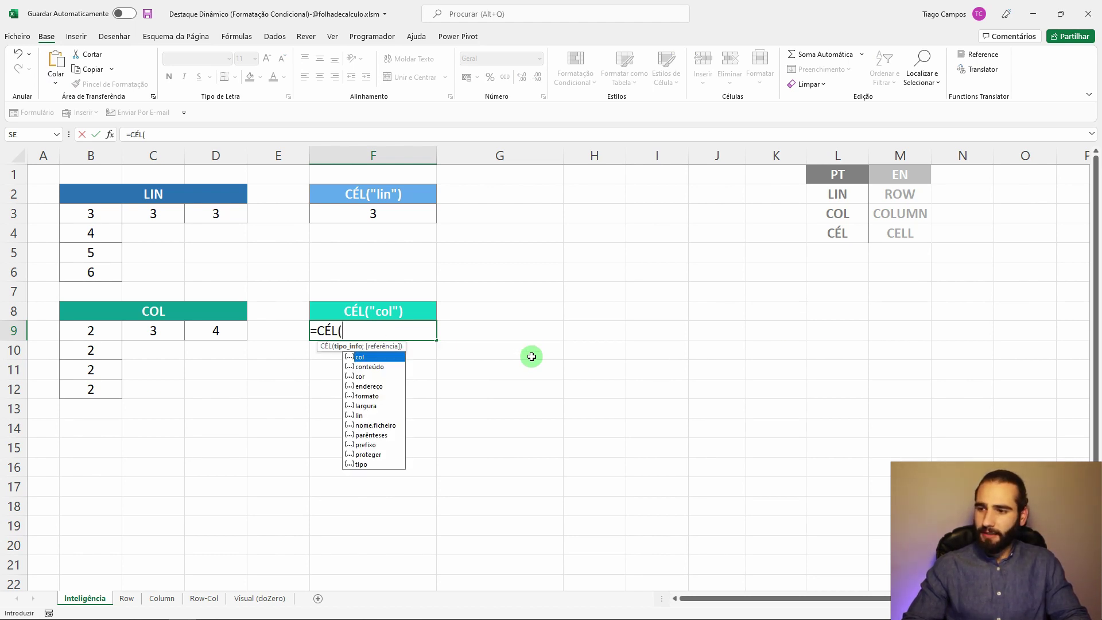
{"action": "type", "text": "\"col\""}
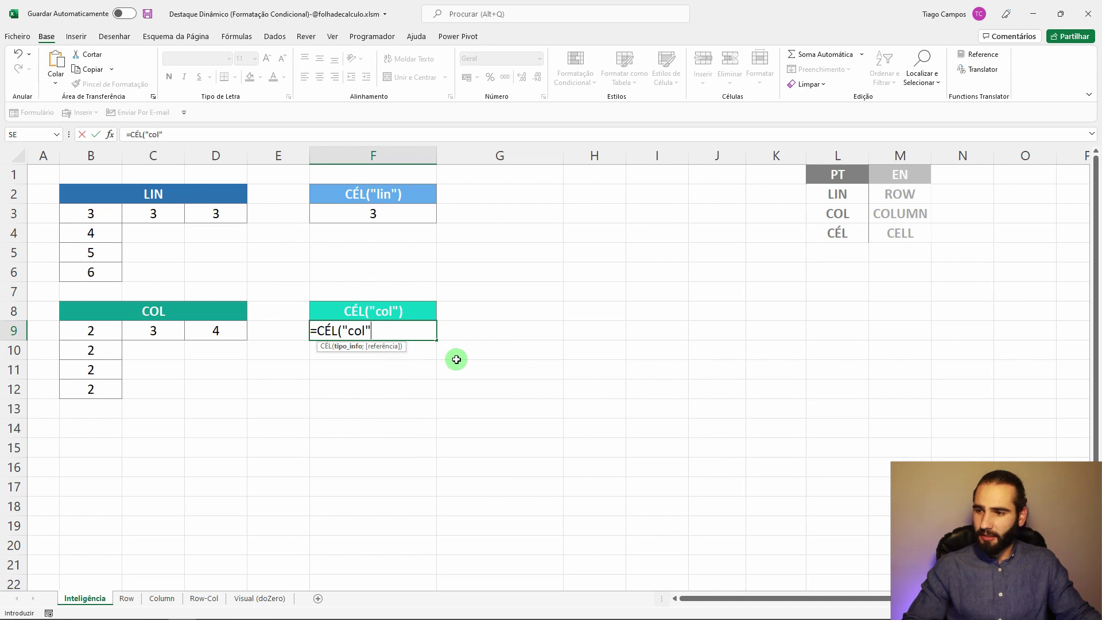
{"action": "type", "text": ")"}
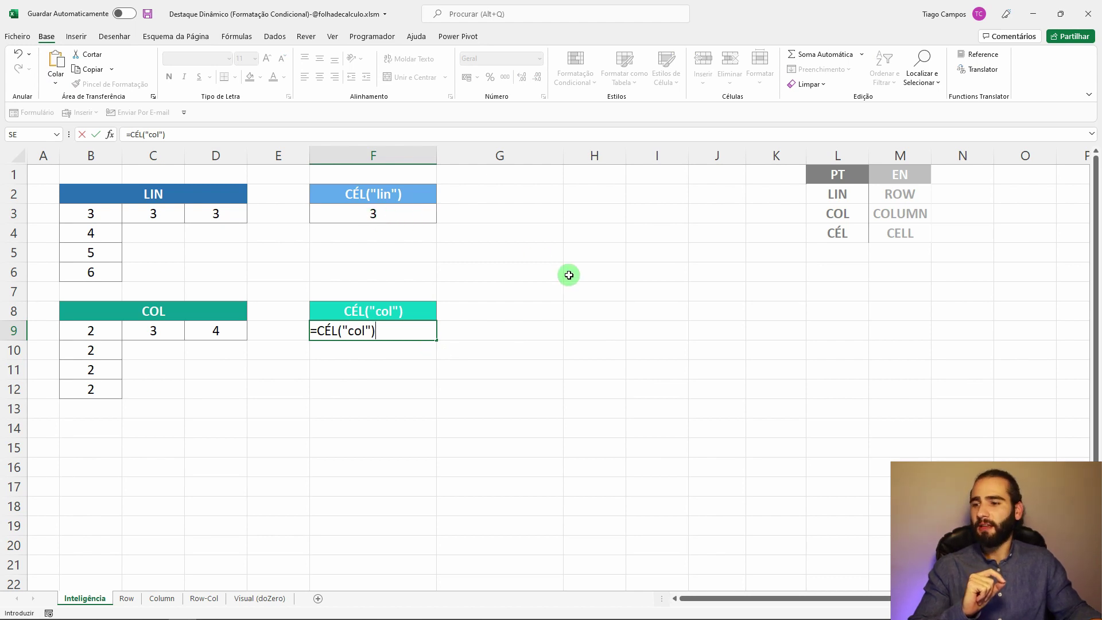
{"action": "key", "text": "Return"}
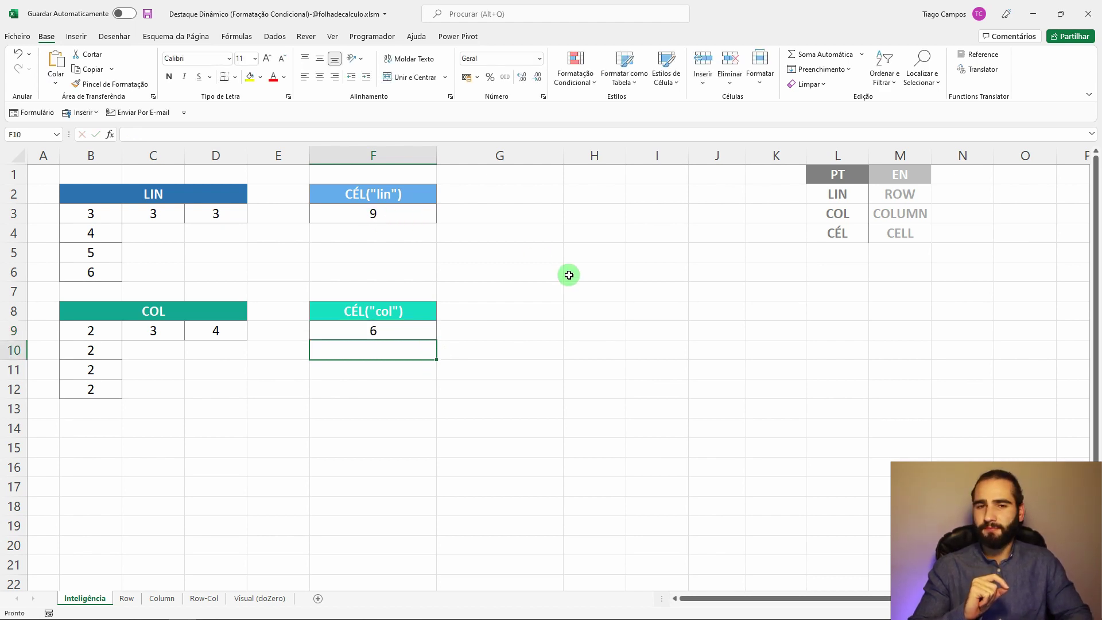
- Examine how the CÉL formulas in F3 and F9 respond to the last edit, comparing F3 with the LIN formula in D3
{"action": "left_click", "coordinate": [383, 214]}
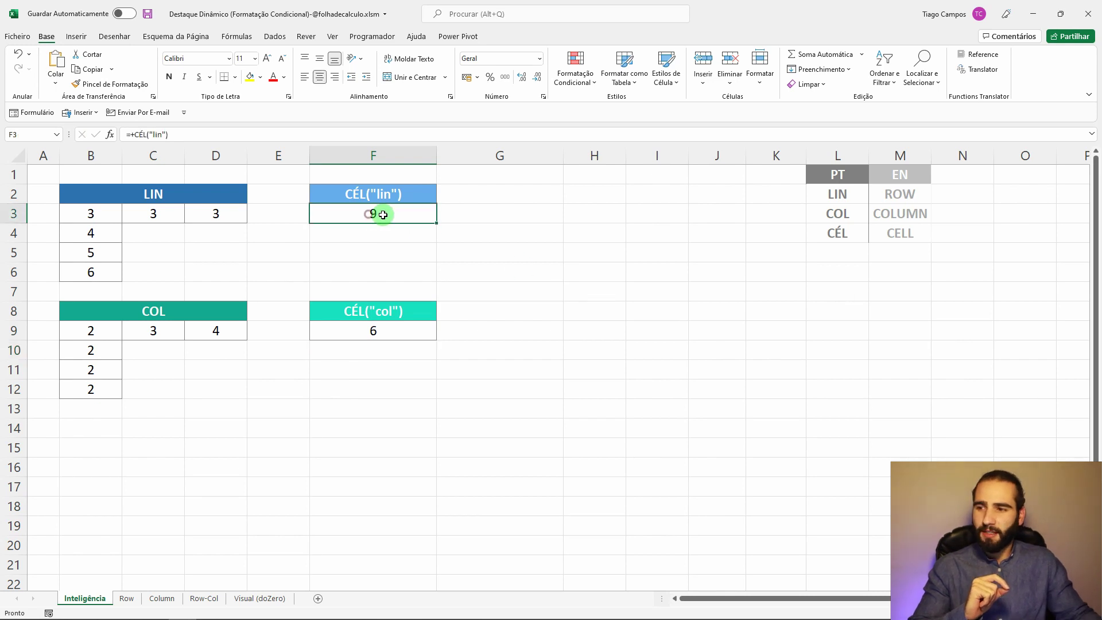
{"action": "left_click", "coordinate": [238, 213]}
{"action": "left_click", "coordinate": [372, 213]}
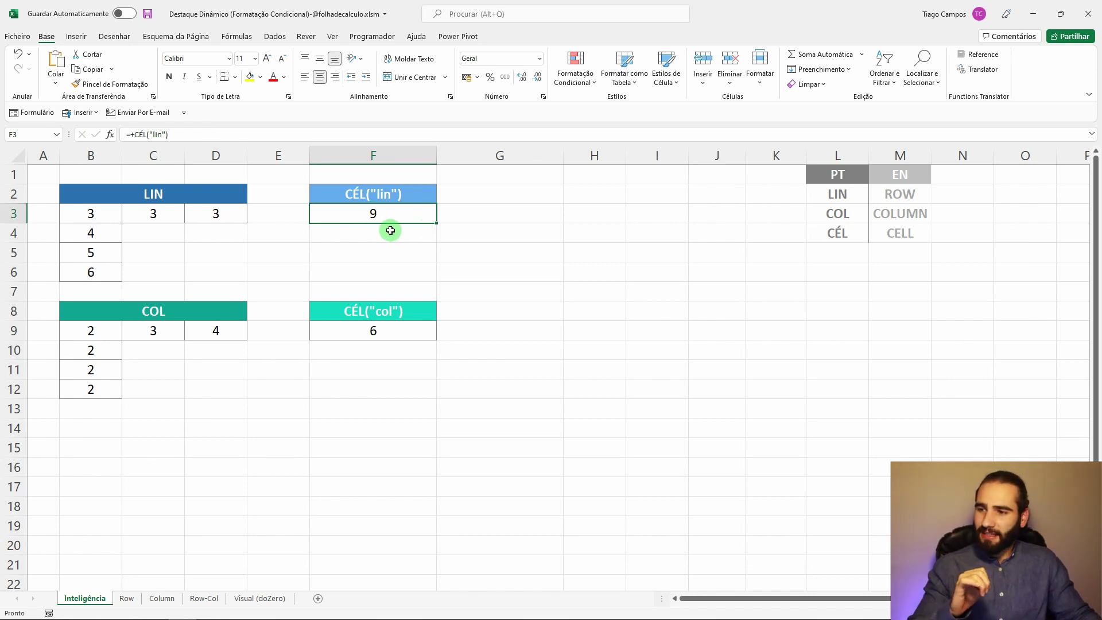
{"action": "left_click", "coordinate": [395, 325]}
{"action": "left_click", "coordinate": [403, 216]}
{"action": "left_click", "coordinate": [405, 323]}
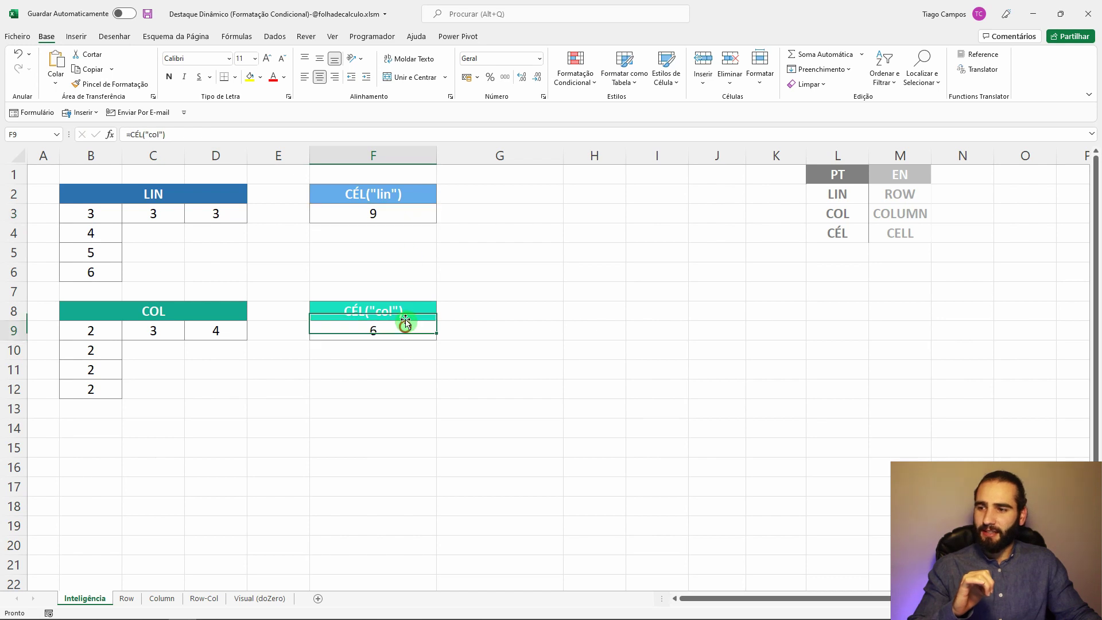
{"action": "left_click", "coordinate": [402, 211]}
{"action": "left_click", "coordinate": [403, 329]}
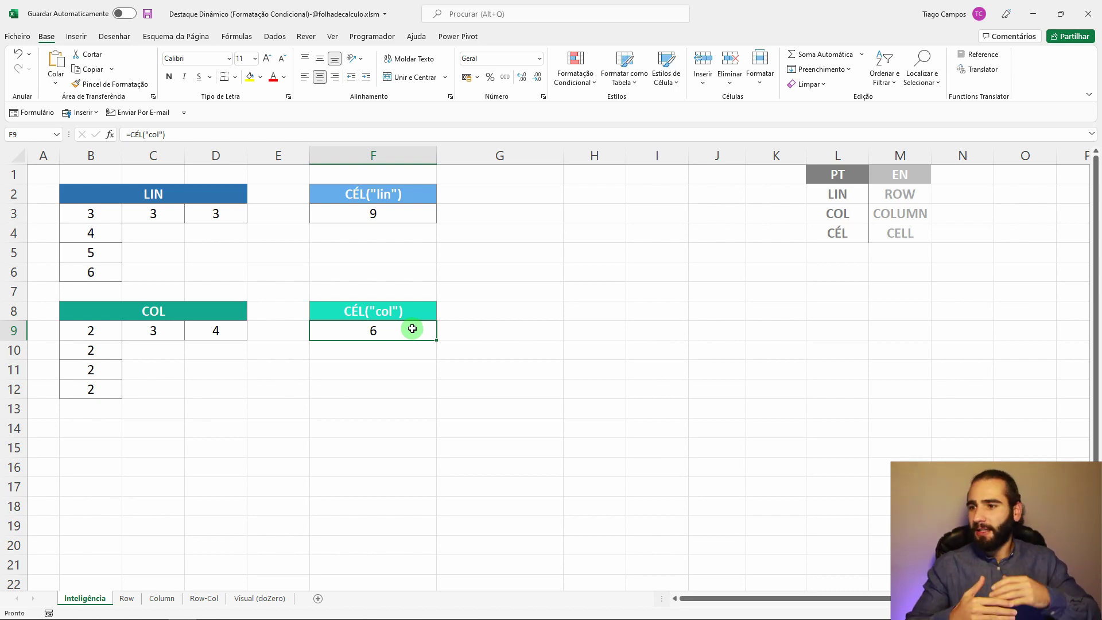
{"action": "left_click", "coordinate": [389, 218]}
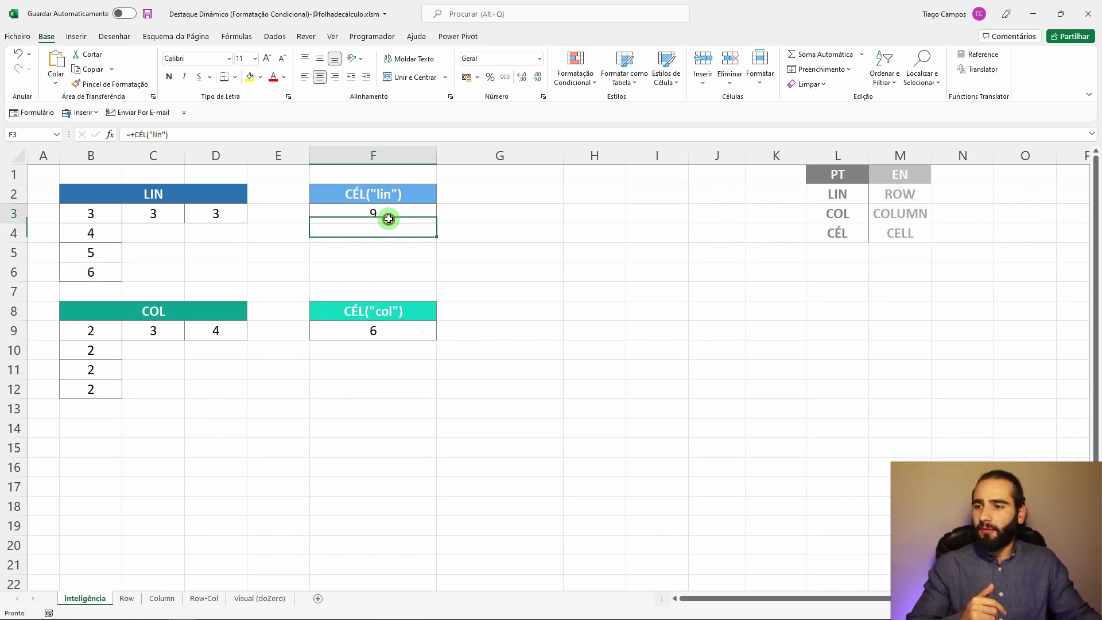
{"action": "left_click", "coordinate": [389, 325]}
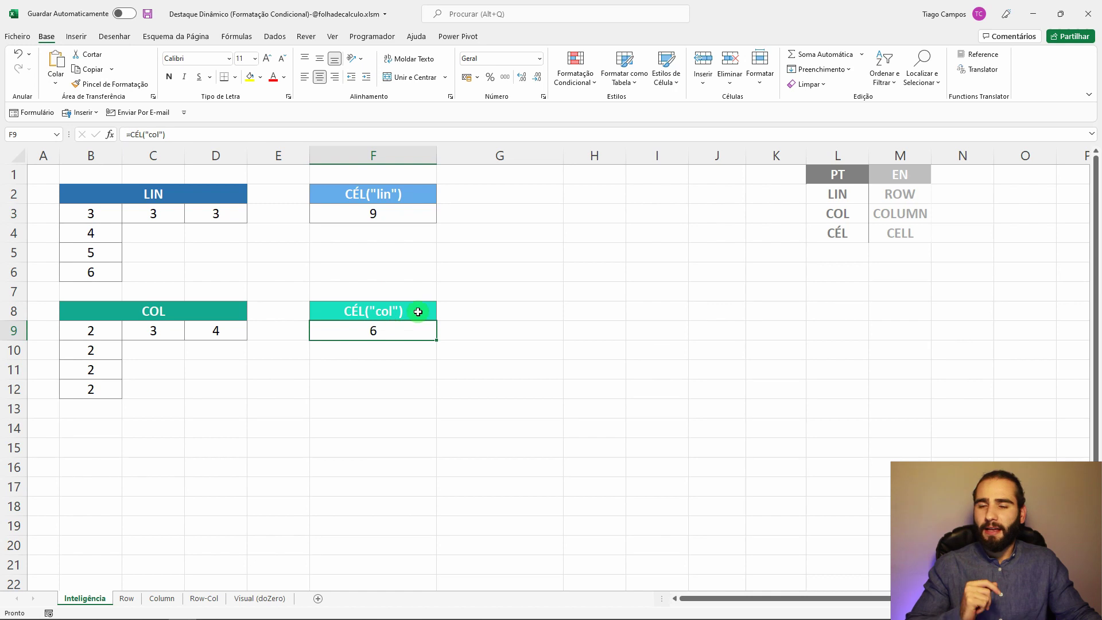
{"action": "left_click", "coordinate": [390, 218]}
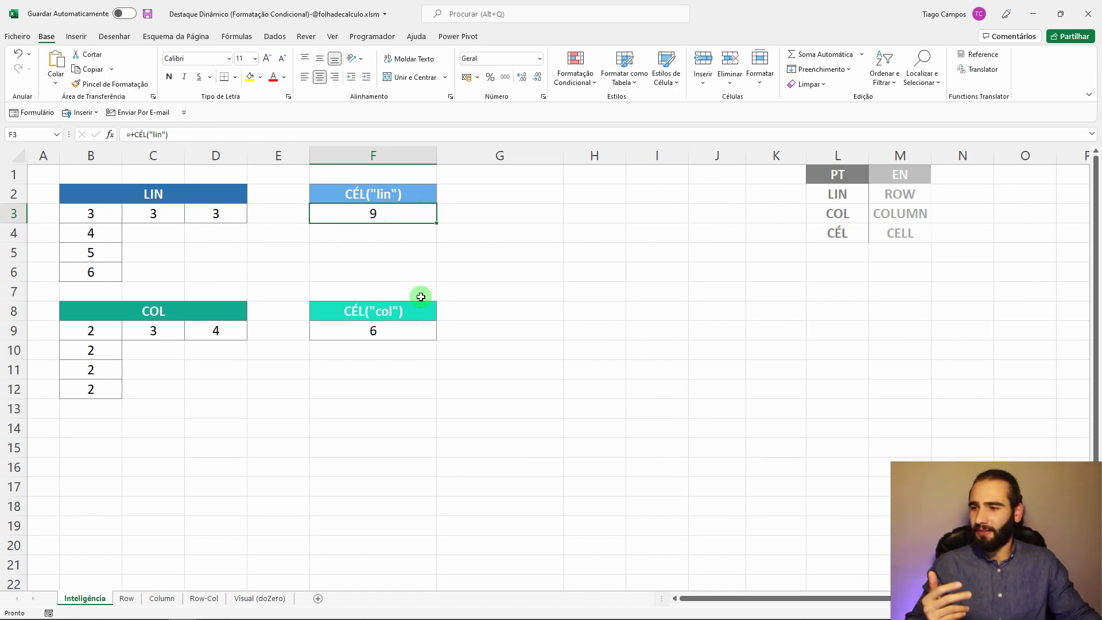
{"action": "left_click", "coordinate": [390, 331]}
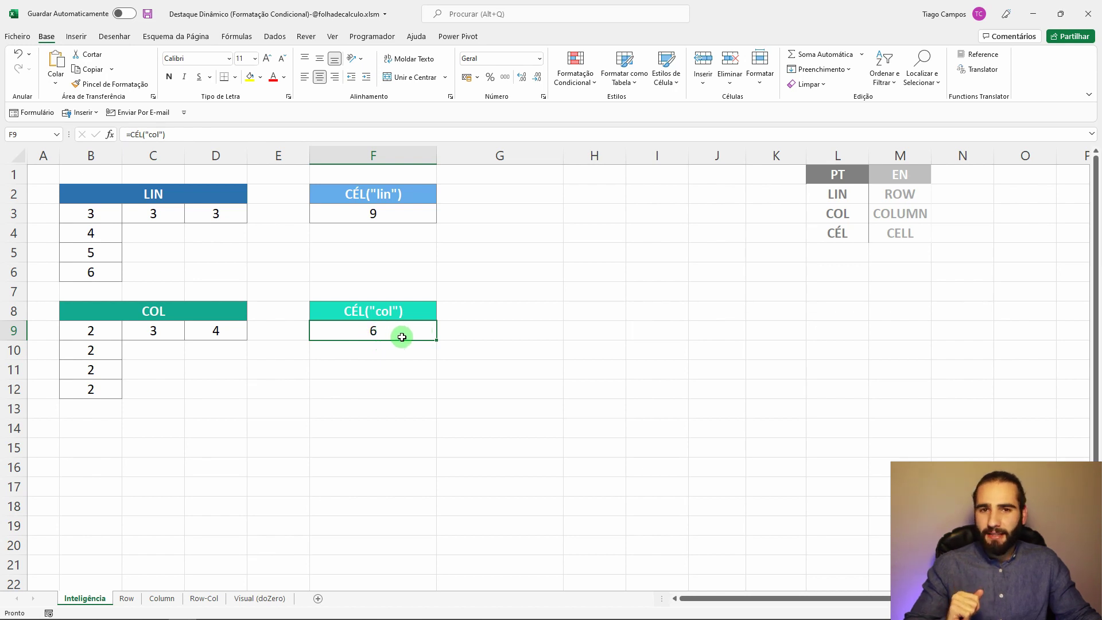
- Review the CÉL formulas in F3 and F9 against the row and column of the last edited cell
{"action": "left_click", "coordinate": [14, 330]}
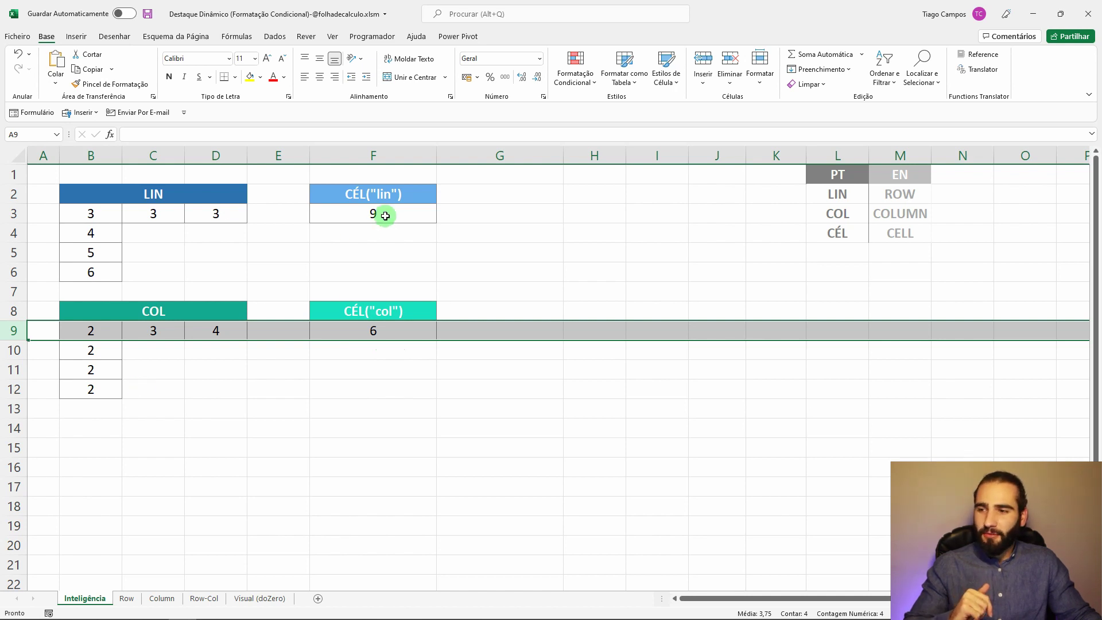
{"action": "left_click", "coordinate": [385, 216]}
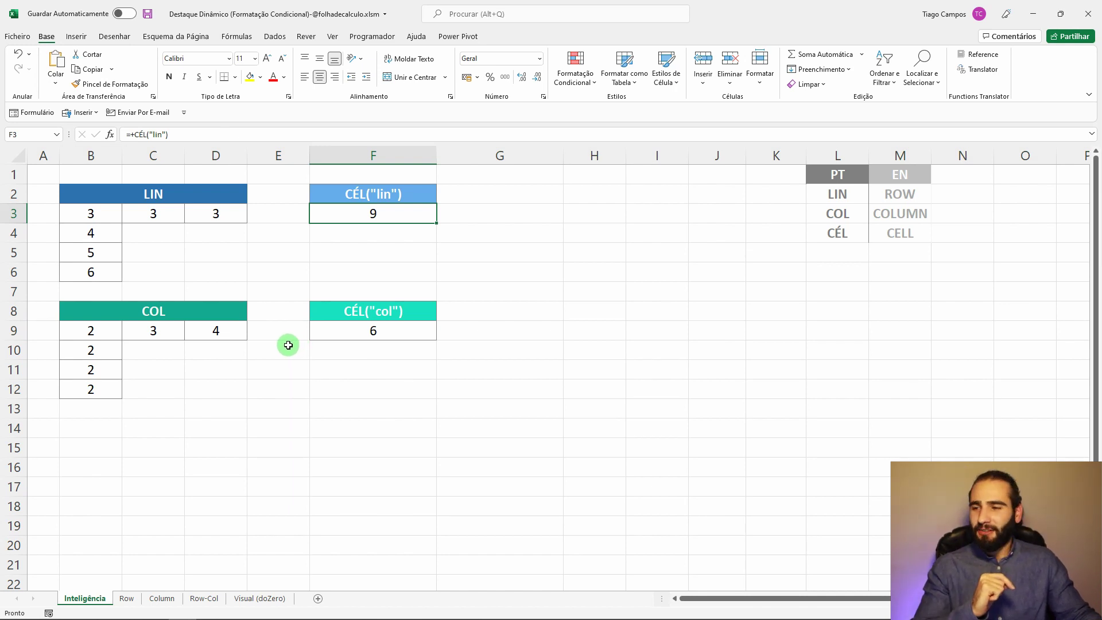
{"action": "left_click", "coordinate": [369, 337]}
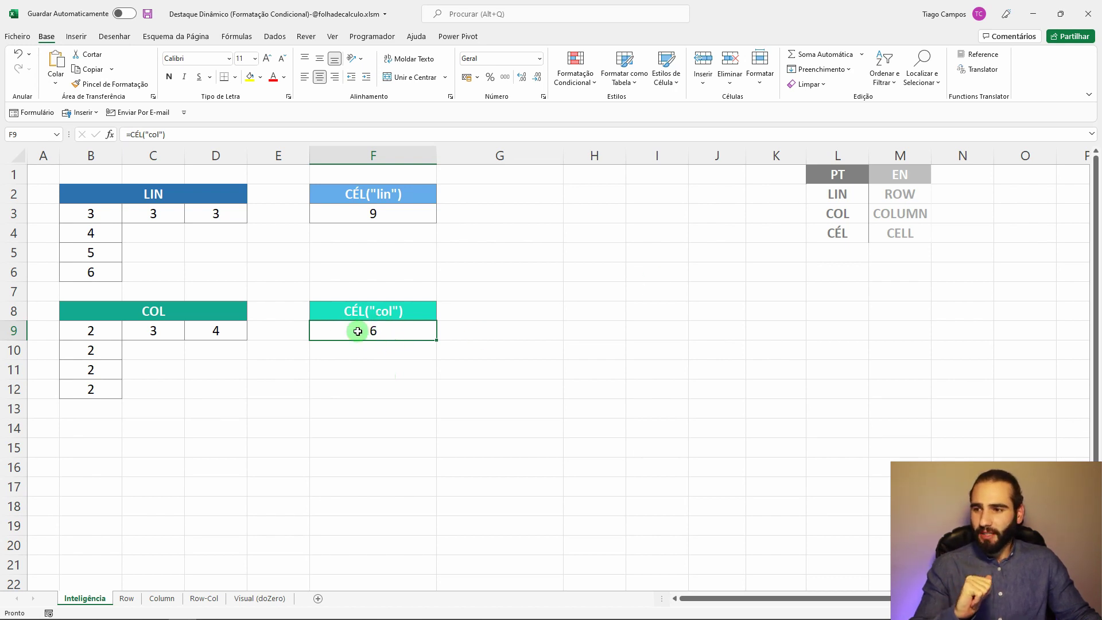
- Recalculate the workbook with cell H5 selected to refresh the CÉL formulas
{"action": "left_click", "coordinate": [610, 255]}
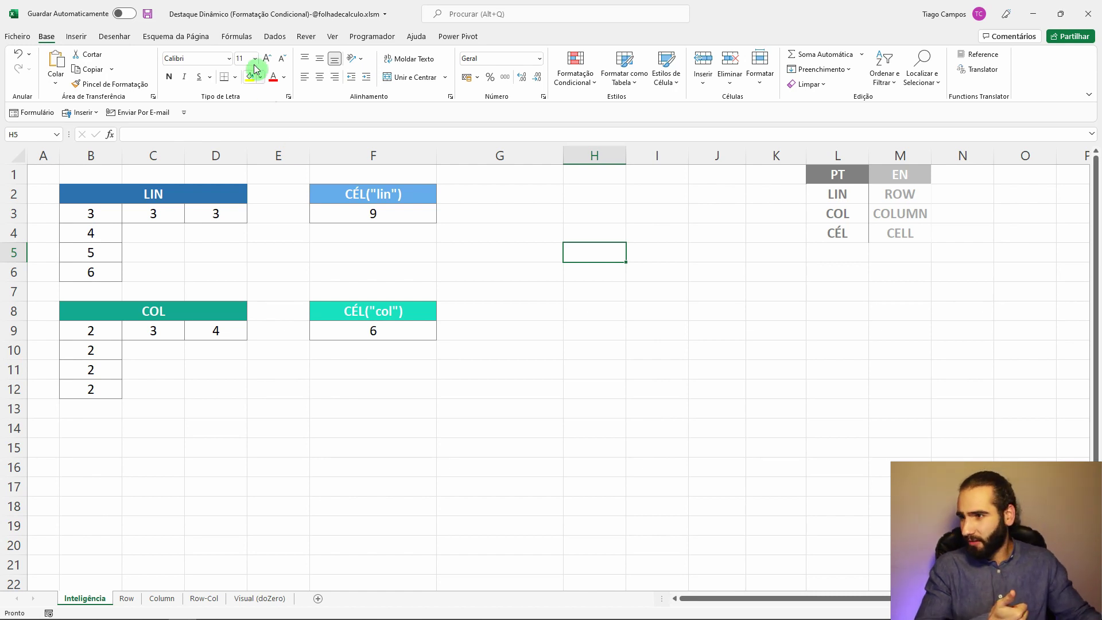
{"action": "left_click", "coordinate": [249, 43]}
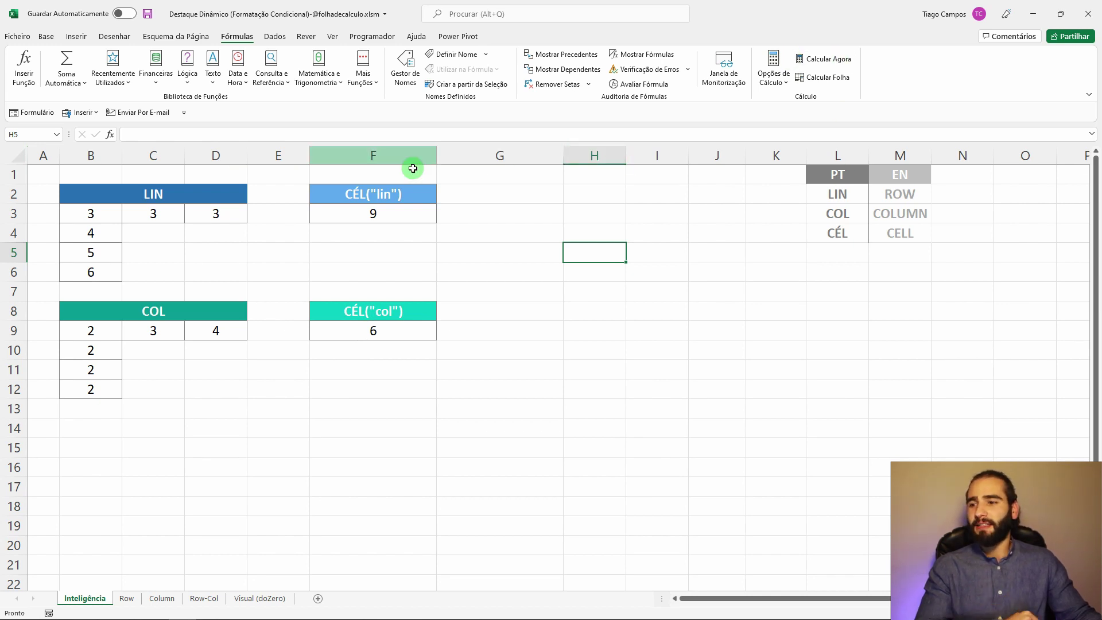
{"action": "left_click", "coordinate": [840, 60]}
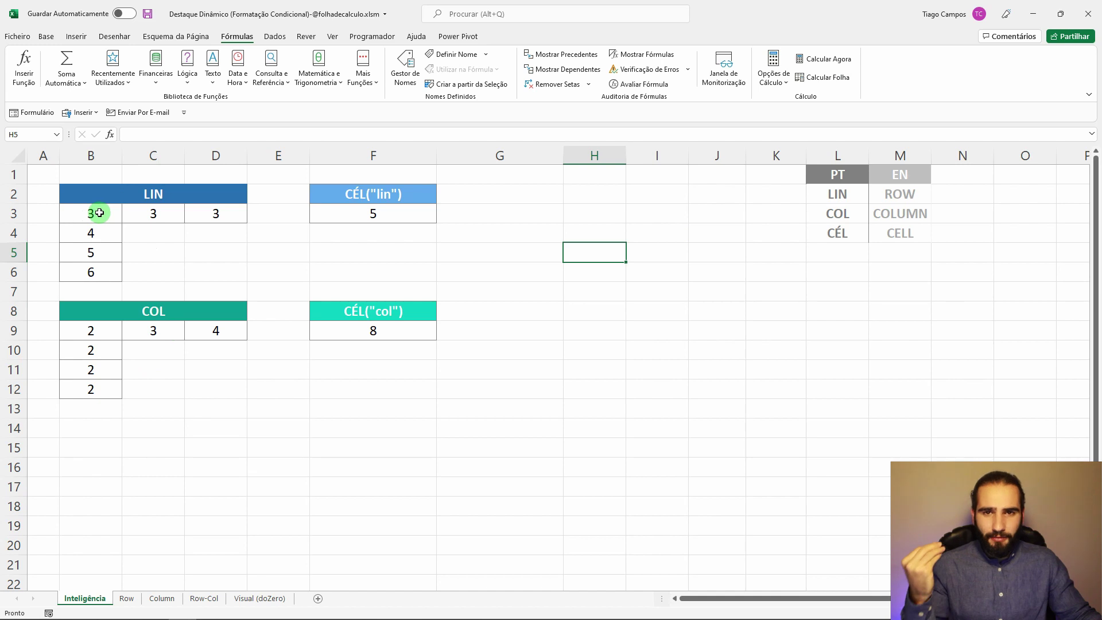
- Check the recalculated CÉL("lin") and CÉL("col") formulas in F3 and F9
{"action": "left_click", "coordinate": [384, 194]}
{"action": "left_click", "coordinate": [366, 213]}
{"action": "left_click", "coordinate": [381, 327]}
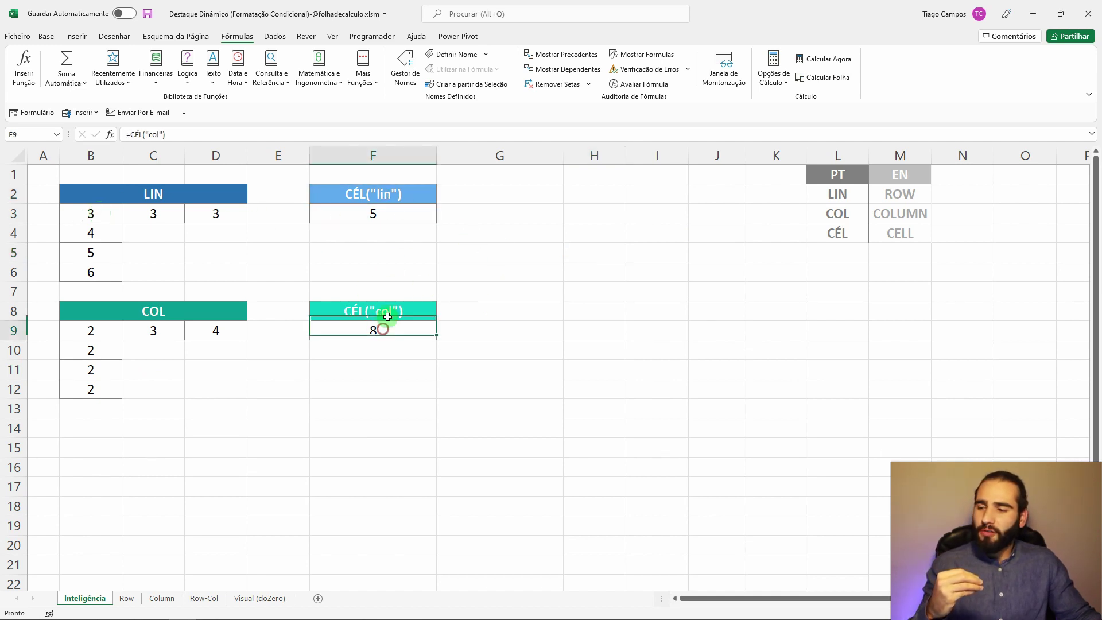
{"action": "left_click", "coordinate": [396, 221]}
{"action": "left_click", "coordinate": [641, 249]}
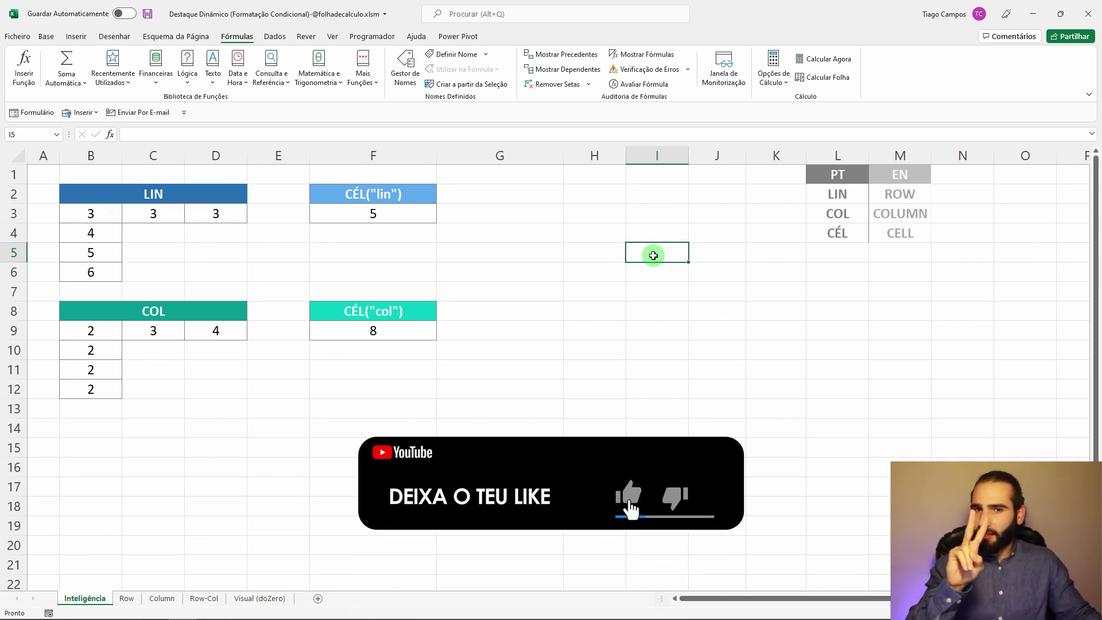
- Start a new conditional formatting rule that uses a formula to determine the cells to format, and cancel it without entering a formula
{"action": "left_click", "coordinate": [46, 36]}
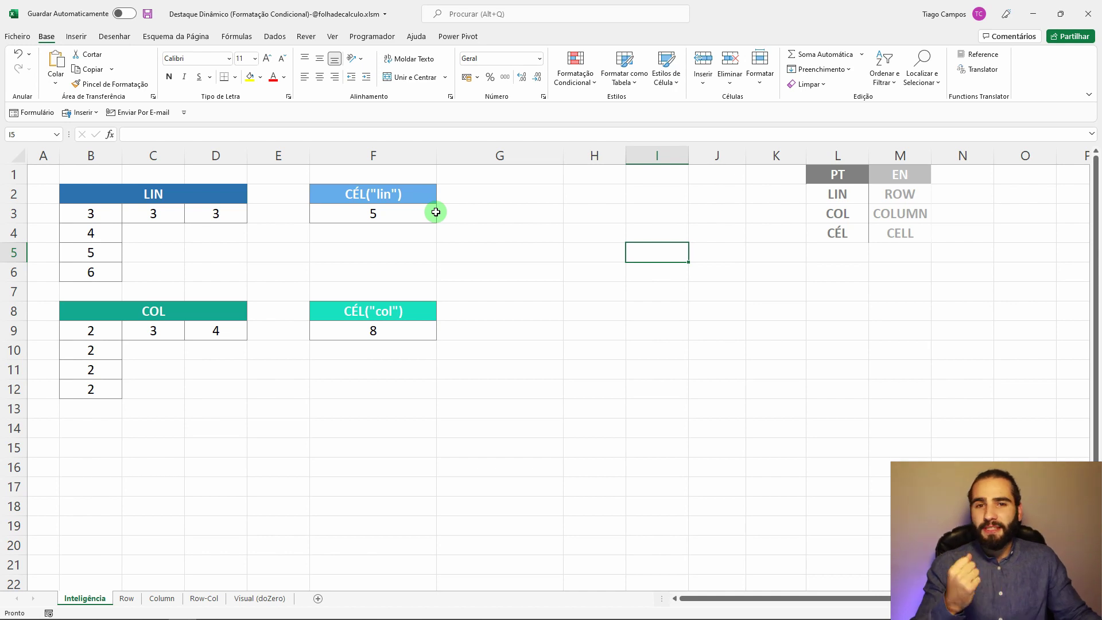
{"action": "left_click", "coordinate": [593, 91]}
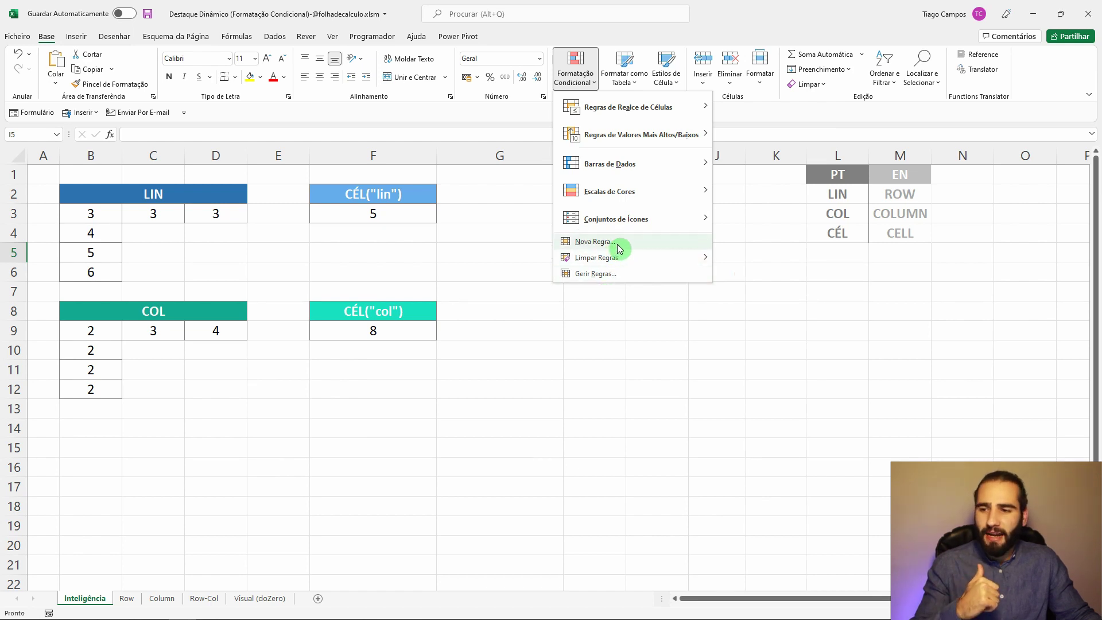
{"action": "left_click", "coordinate": [595, 241]}
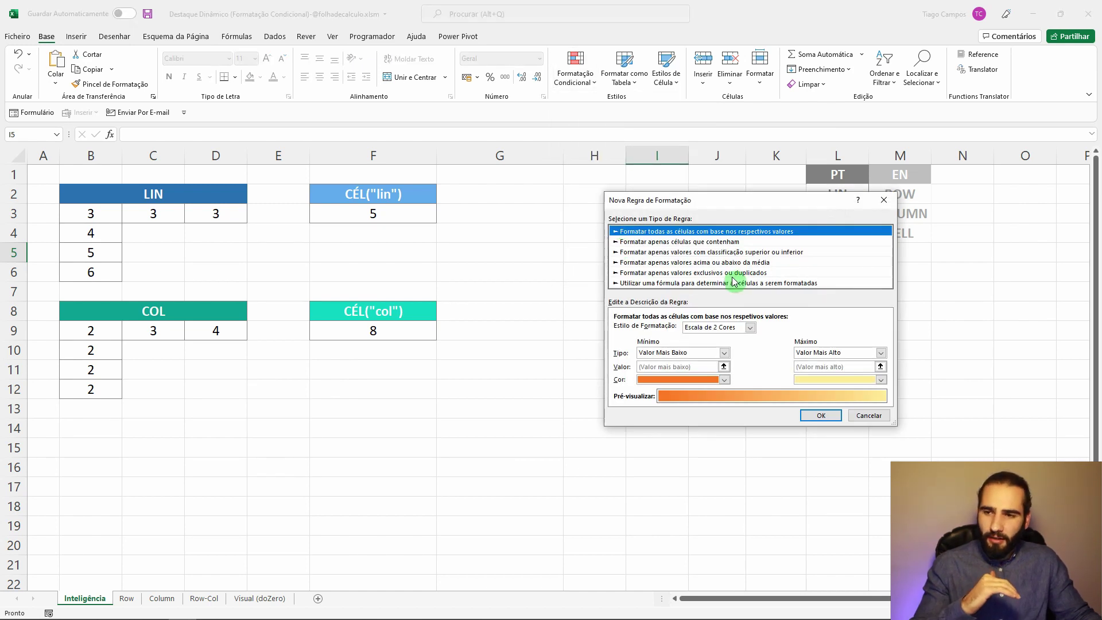
{"action": "left_click", "coordinate": [688, 284]}
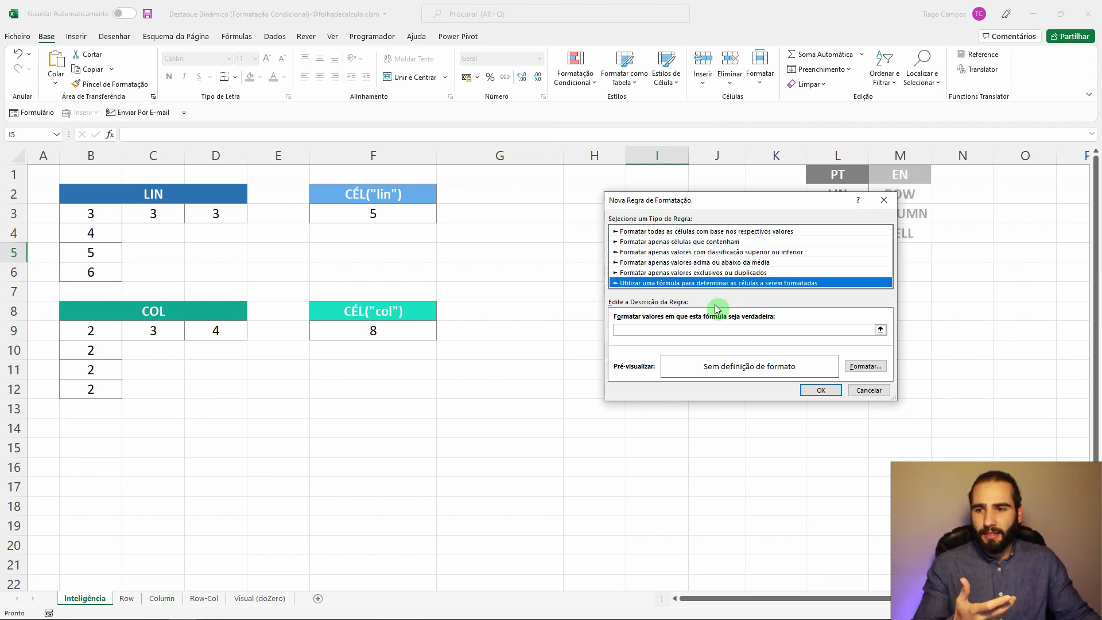
{"action": "left_click", "coordinate": [676, 332]}
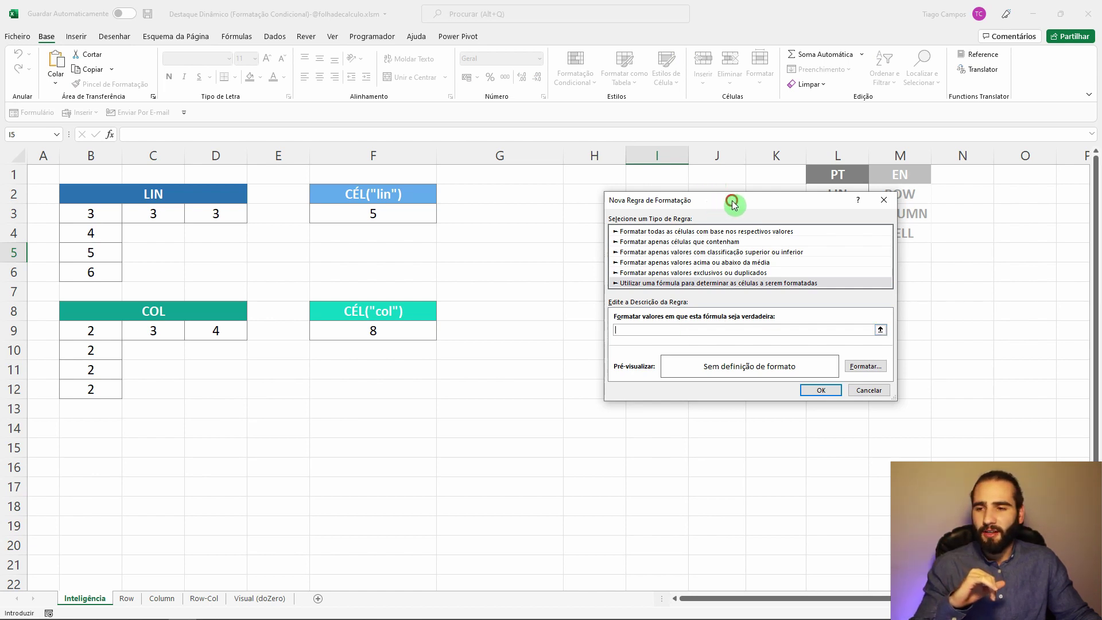
{"action": "left_click_drag", "start_coordinate": [734, 206], "coordinate": [612, 181]}
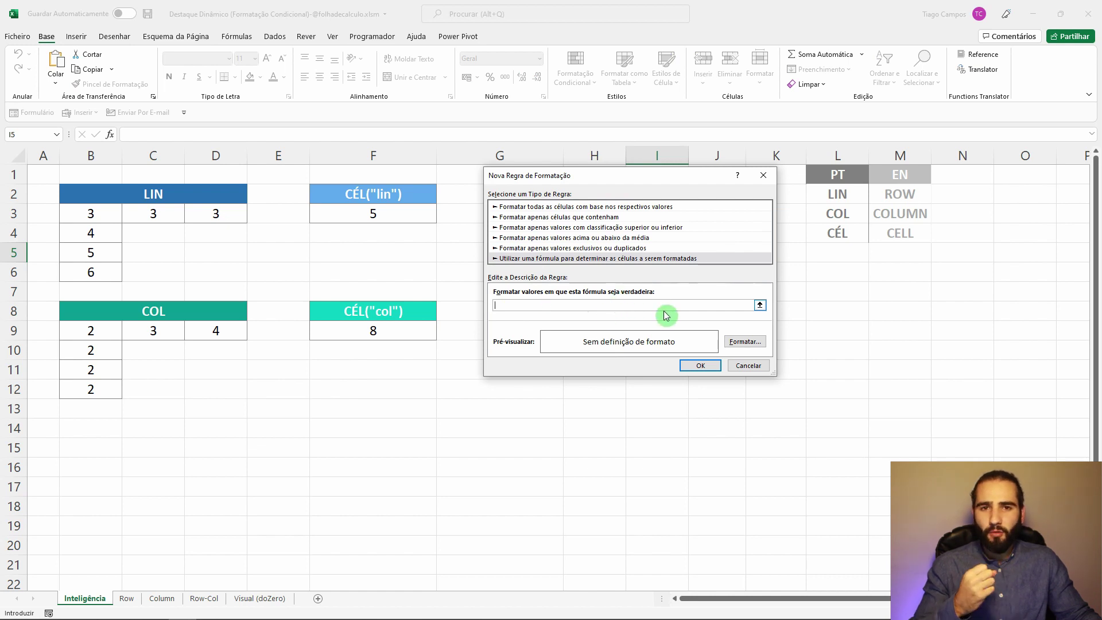
{"action": "left_click", "coordinate": [749, 366]}
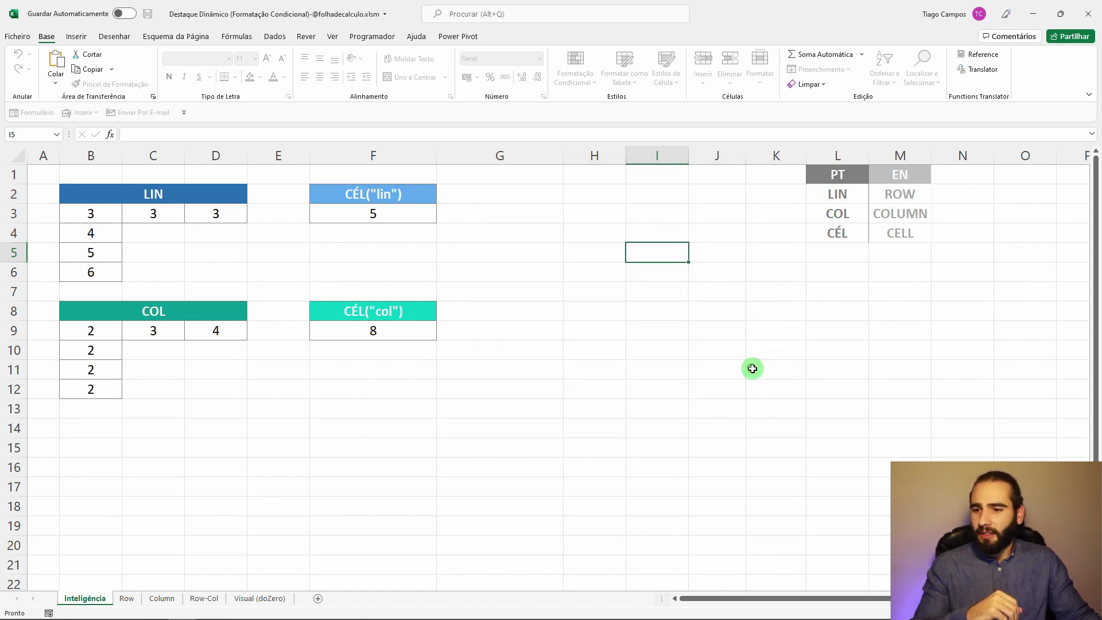
- Compare the highlighting on the Row-Col sheet with the Visual (doZero) sheet, examining several cells along the Produto N row
{"action": "left_click", "coordinate": [205, 599]}
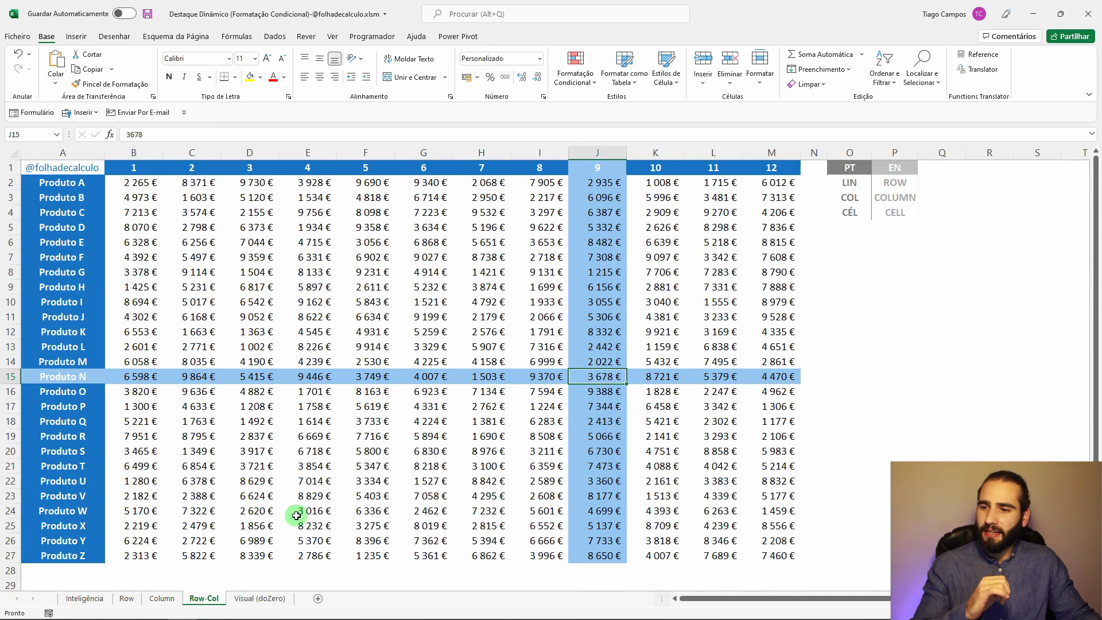
{"action": "left_click", "coordinate": [267, 597]}
{"action": "left_click", "coordinate": [155, 271]}
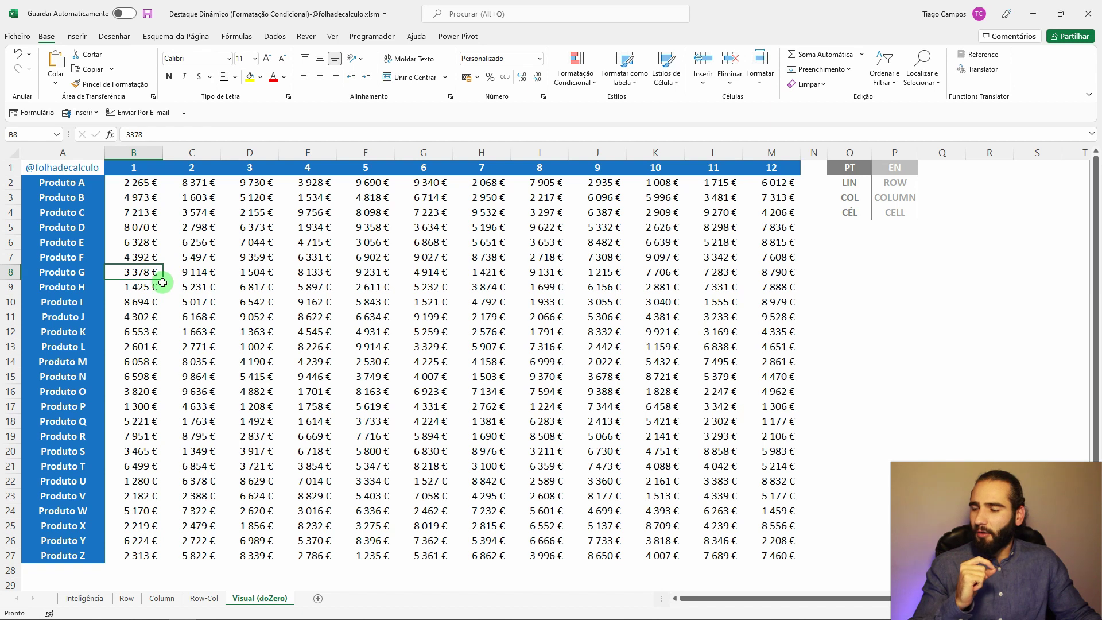
{"action": "left_click", "coordinate": [256, 381]}
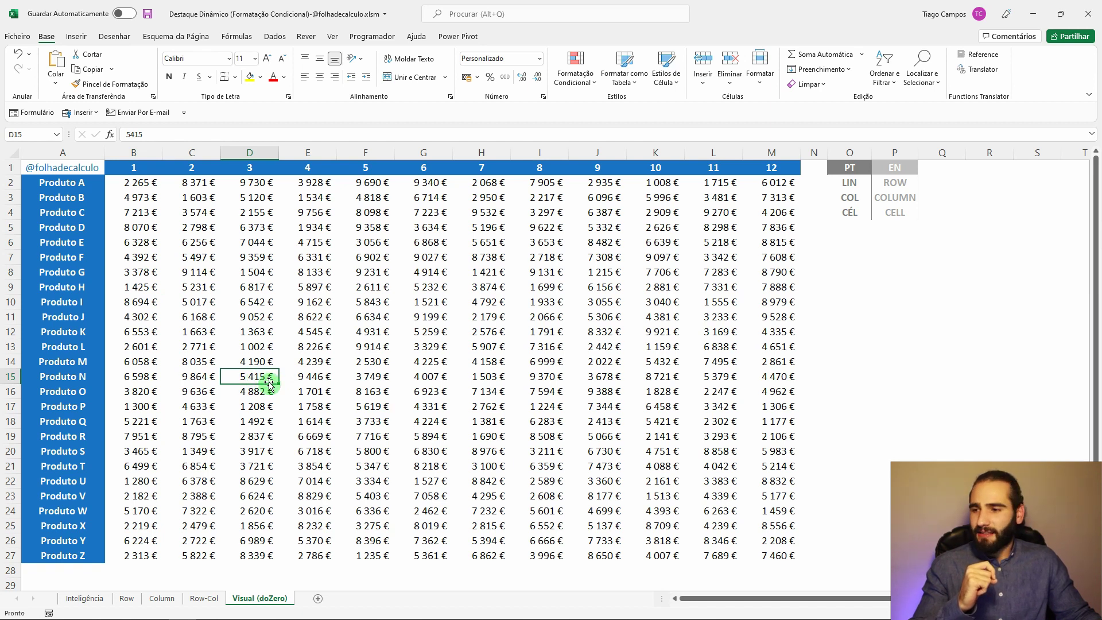
{"action": "left_click", "coordinate": [10, 379]}
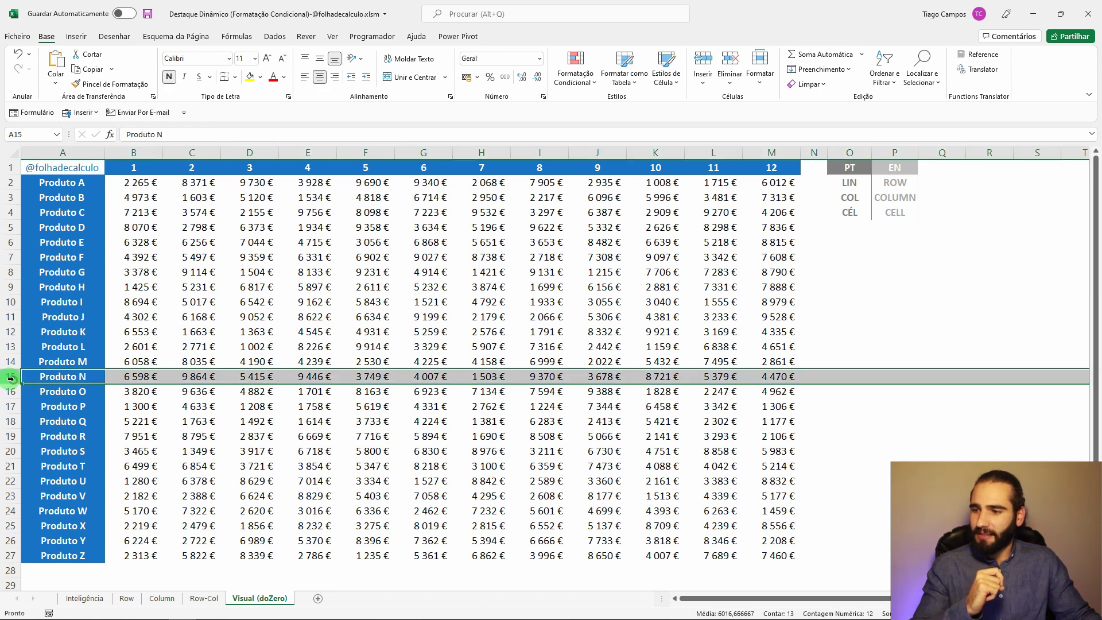
{"action": "left_click", "coordinate": [256, 379]}
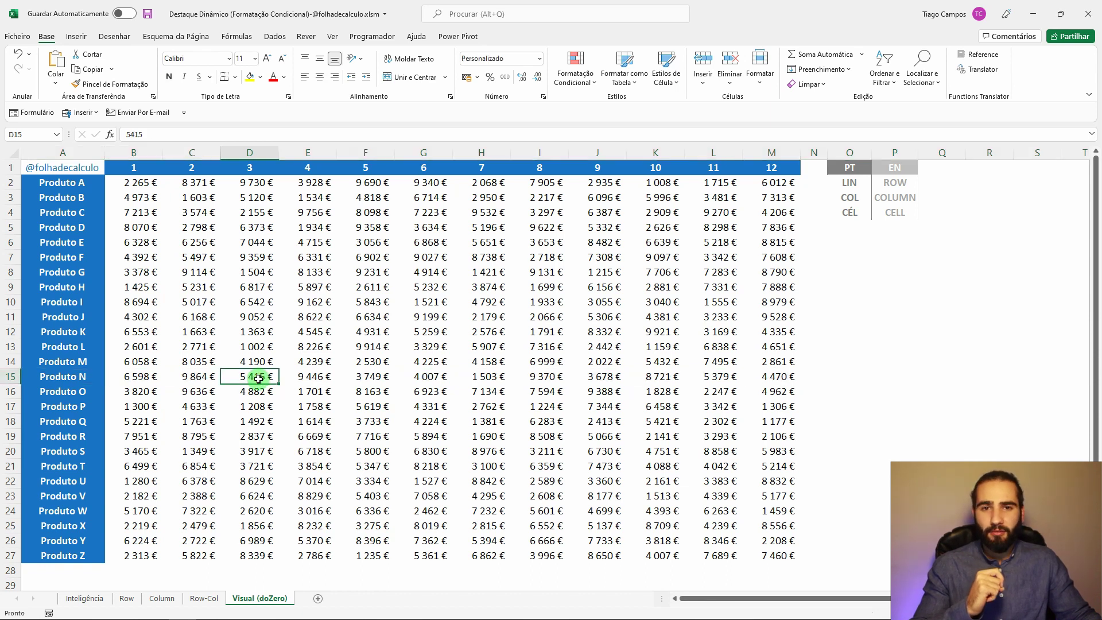
{"action": "left_click", "coordinate": [374, 380]}
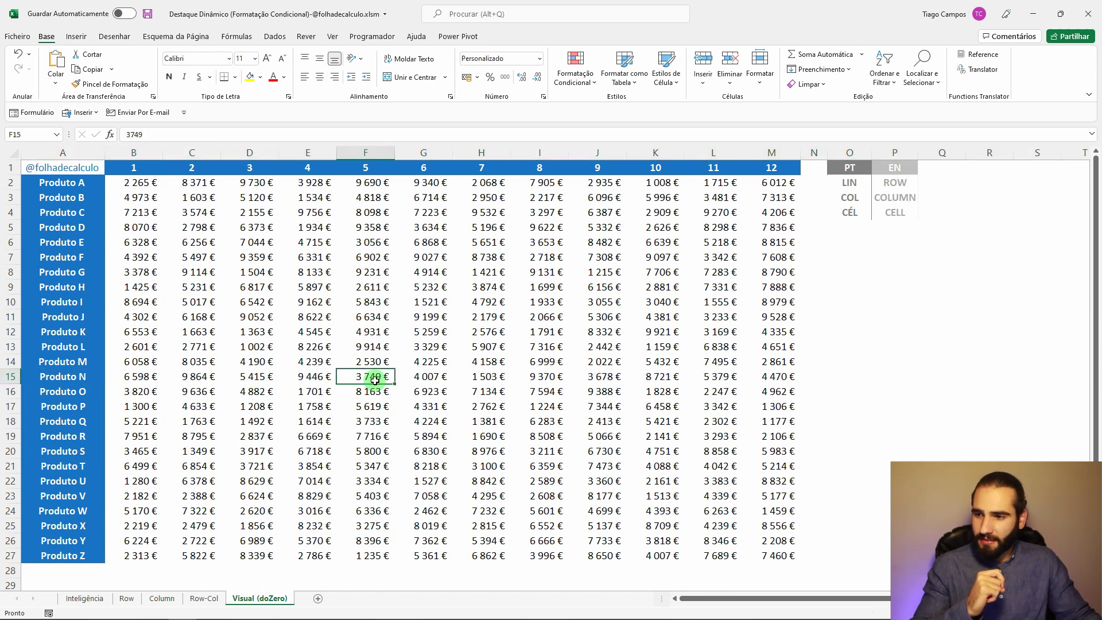
{"action": "left_click", "coordinate": [608, 382]}
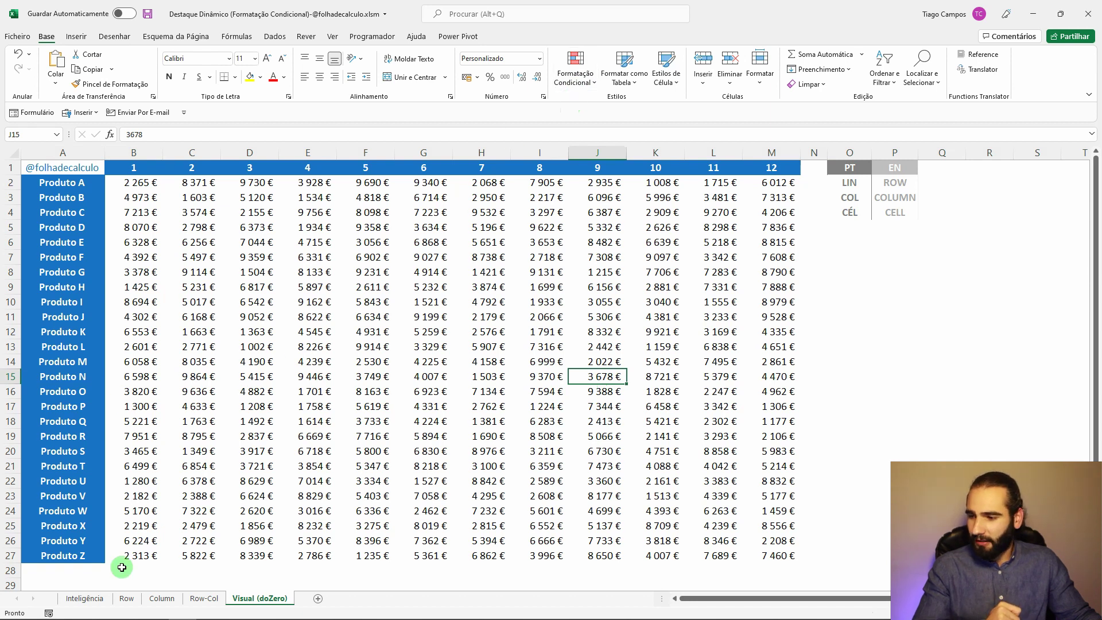
- Write the comparison formula =cél("lin")=lin() in cell G13 of the Inteligência sheet, leaving the cell in edit mode
{"action": "left_click", "coordinate": [84, 601]}
{"action": "right_click", "coordinate": [86, 599]}
{"action": "key", "text": "Escape"}
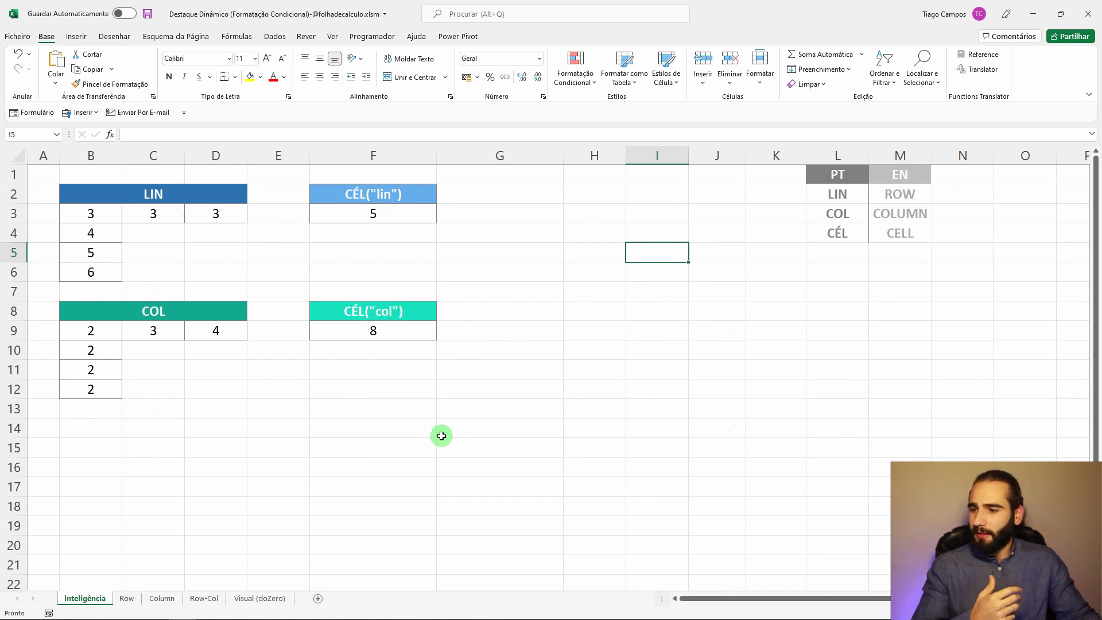
{"action": "left_click", "coordinate": [524, 409]}
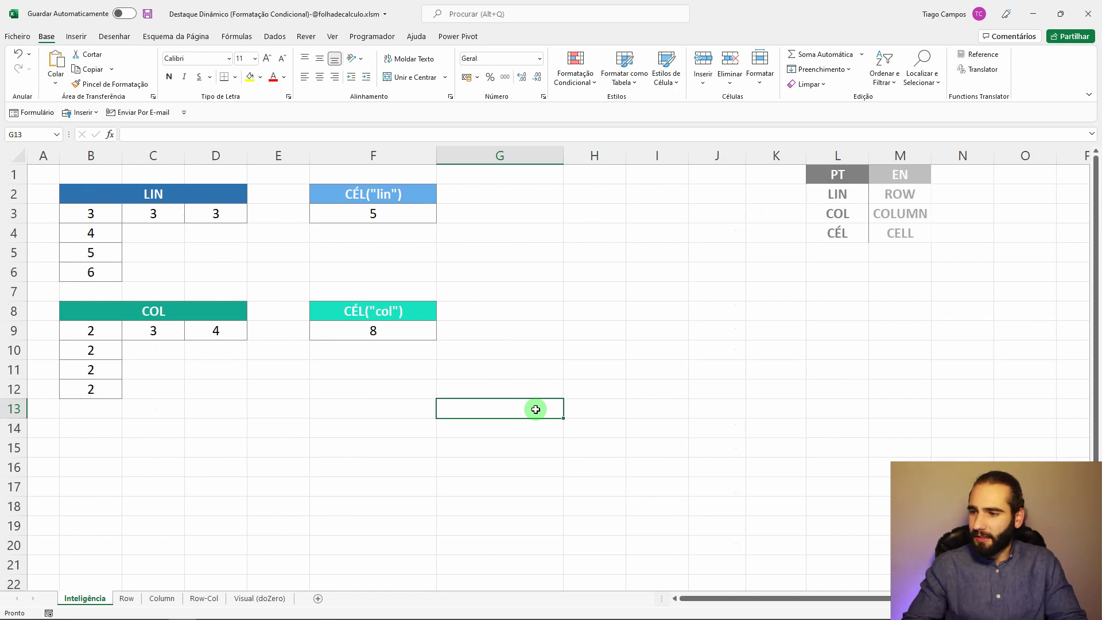
{"action": "type", "text": "="}
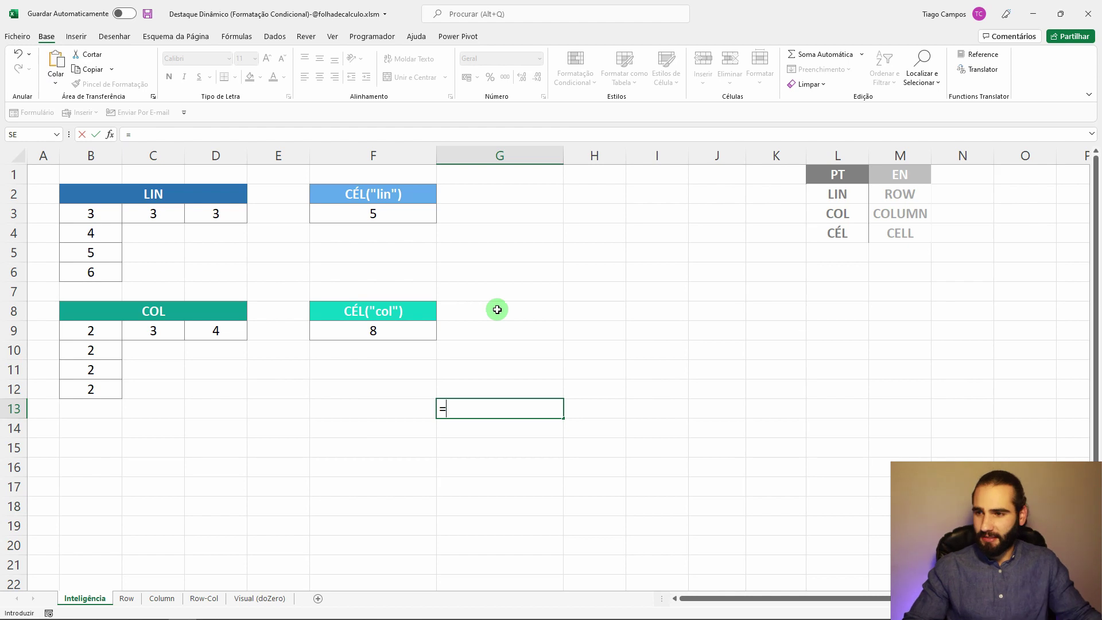
{"action": "type", "text": "c"}
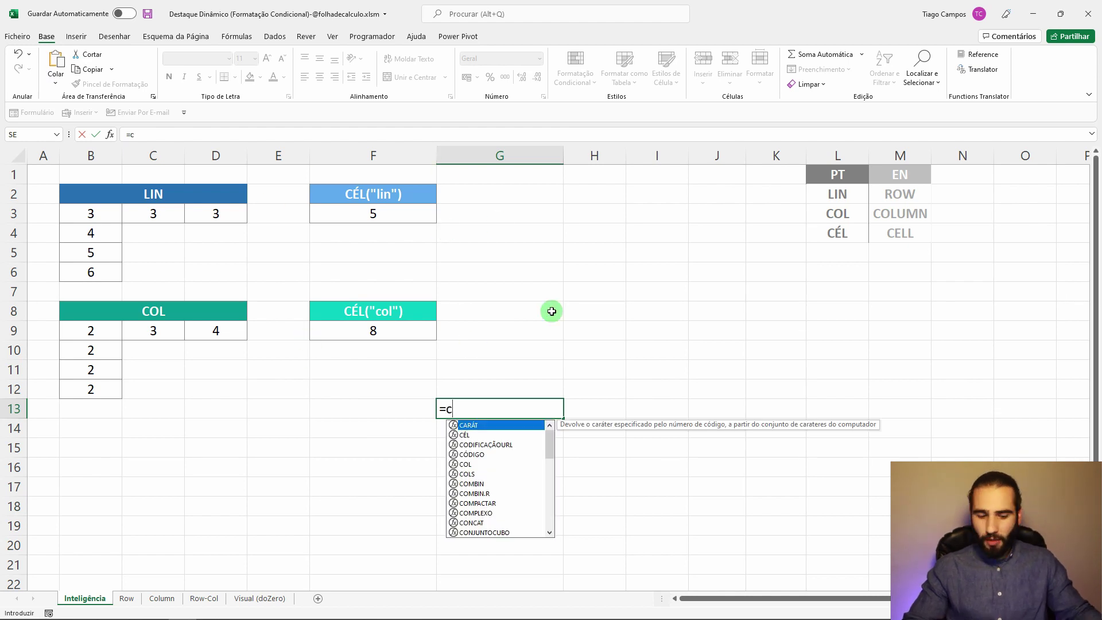
{"action": "type", "text": "él"}
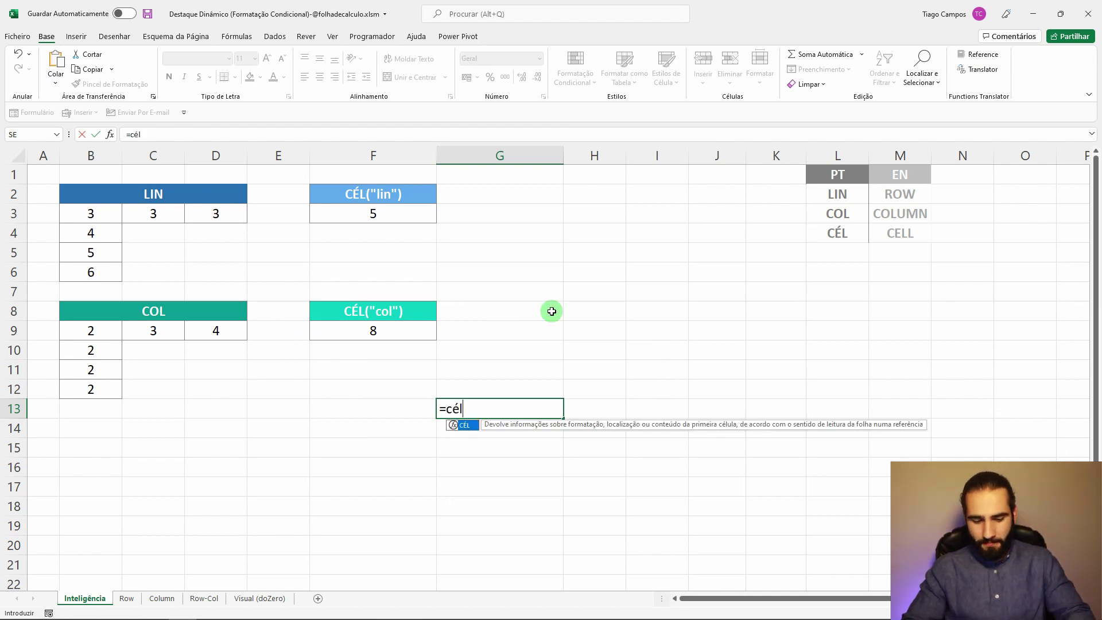
{"action": "type", "text": "("}
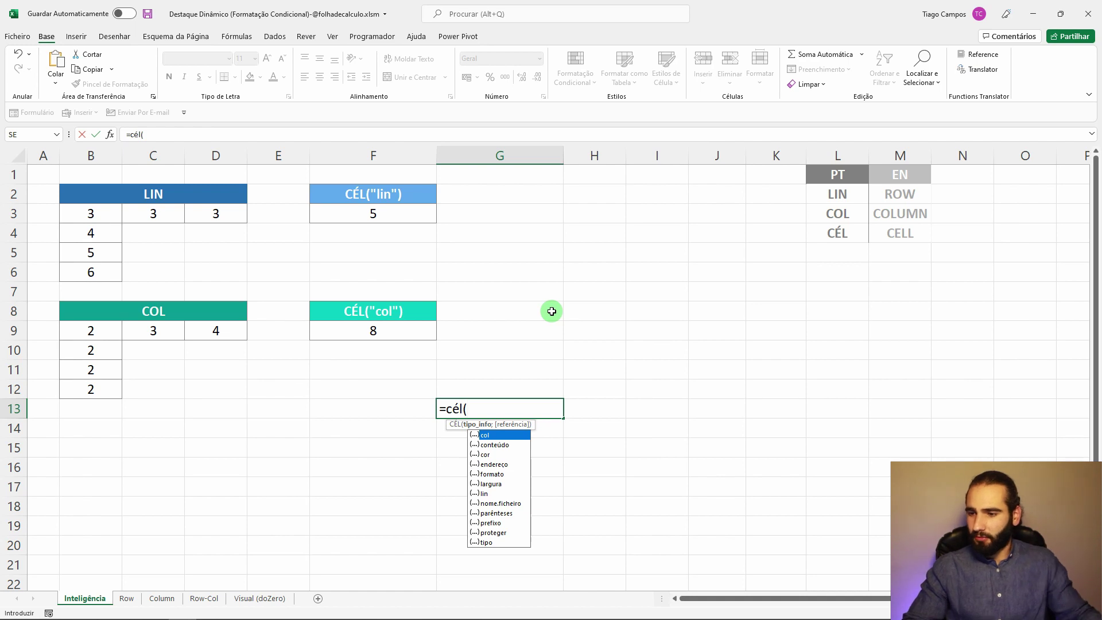
{"action": "double_click", "coordinate": [488, 494]}
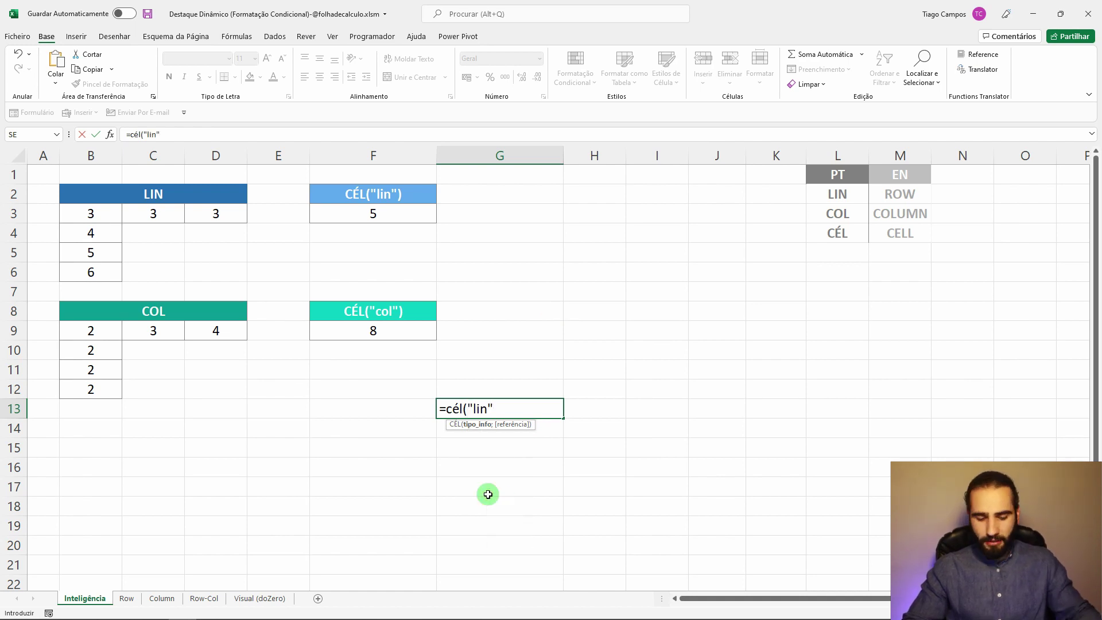
{"action": "type", "text": "="}
{"action": "key", "text": "BackSpace"}
{"action": "type", "text": ")="}
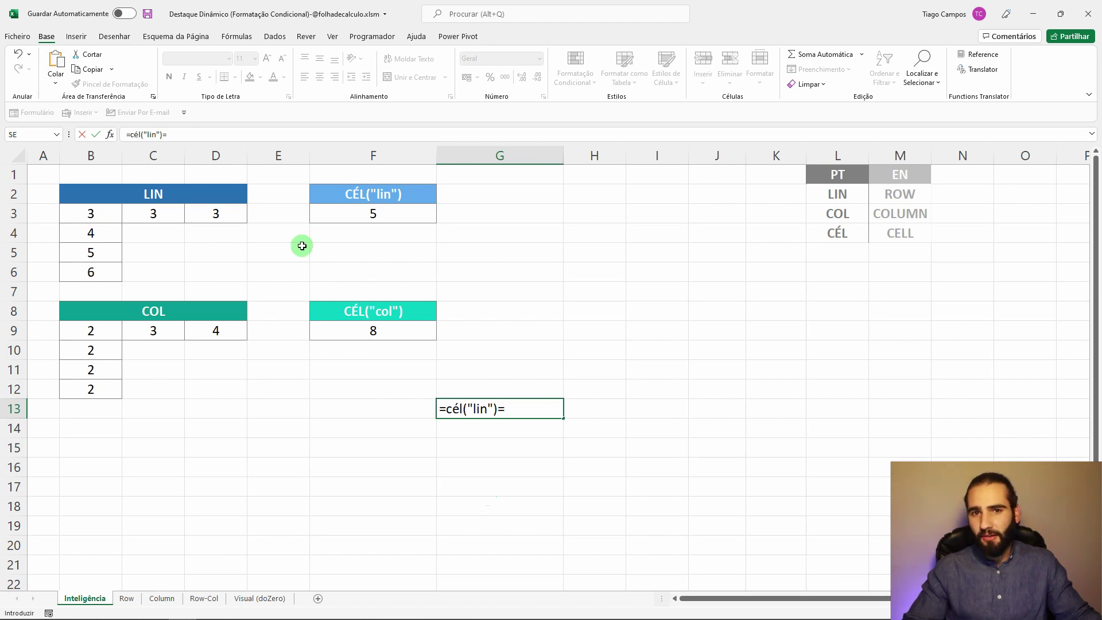
{"action": "type", "text": "lin"}
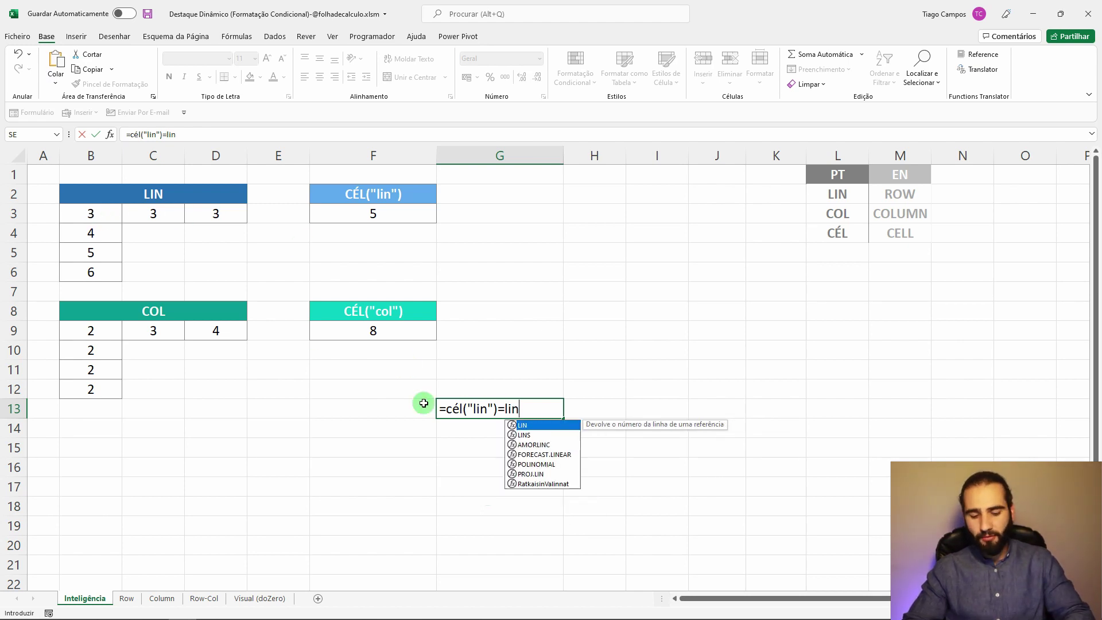
{"action": "type", "text": "("}
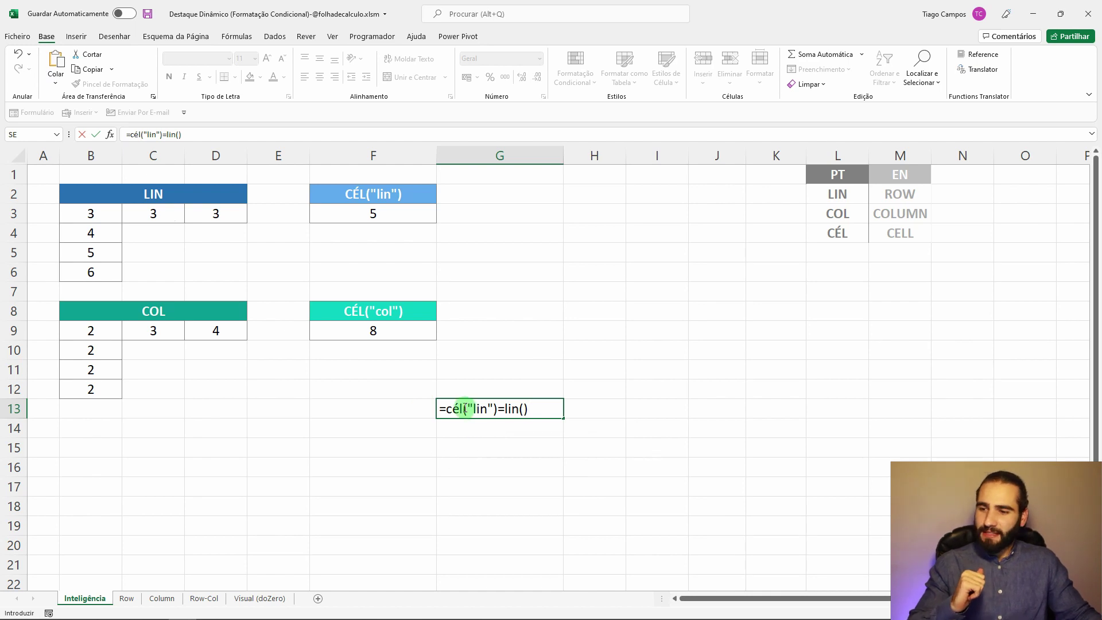
- Evaluate only the cél("lin") part of the formula in G13, and undo the evaluation to restore the function
{"action": "left_click_drag", "start_coordinate": [447, 409], "coordinate": [500, 412]}
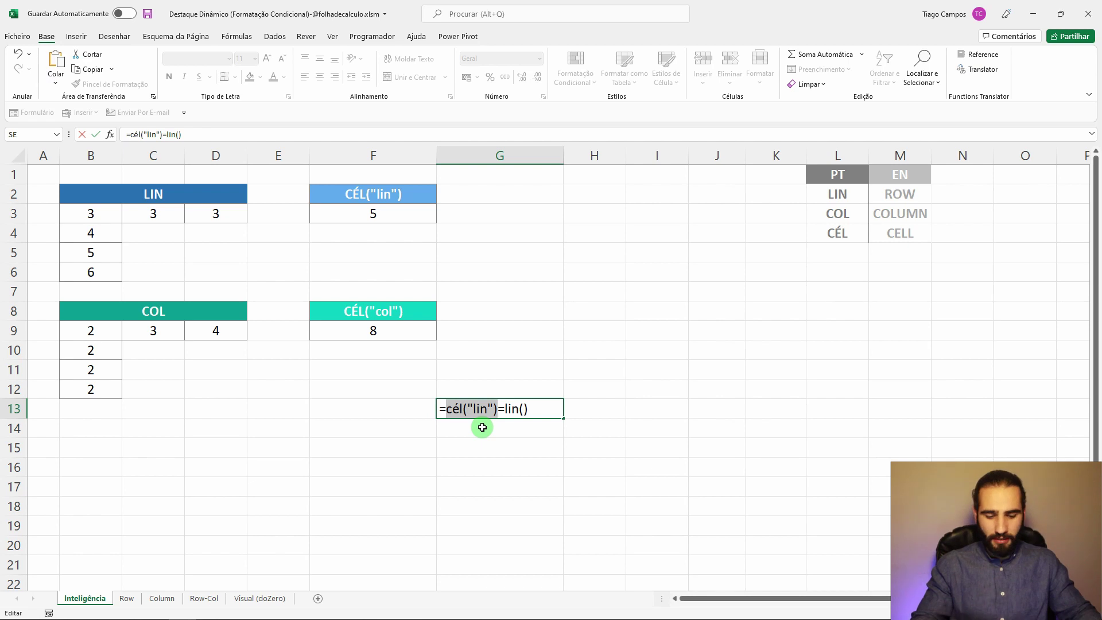
{"action": "key", "text": "F9"}
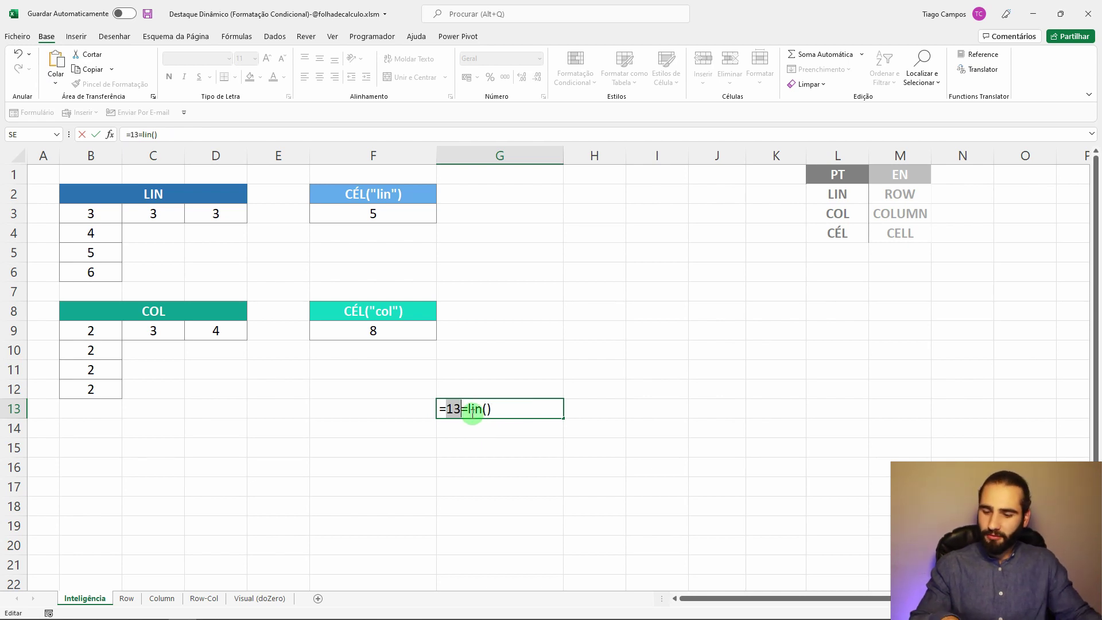
{"action": "key", "text": "ctrl+z"}
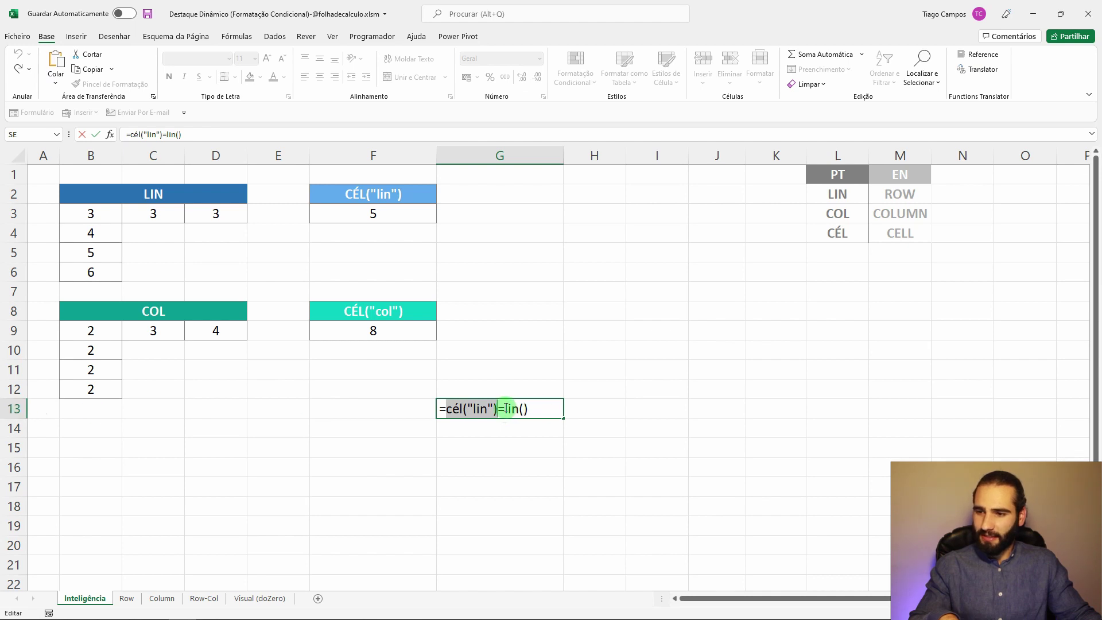
- Evaluate only the lin() part of the formula in G13, and undo the evaluation to restore the function
{"action": "left_click_drag", "start_coordinate": [504, 408], "coordinate": [545, 408]}
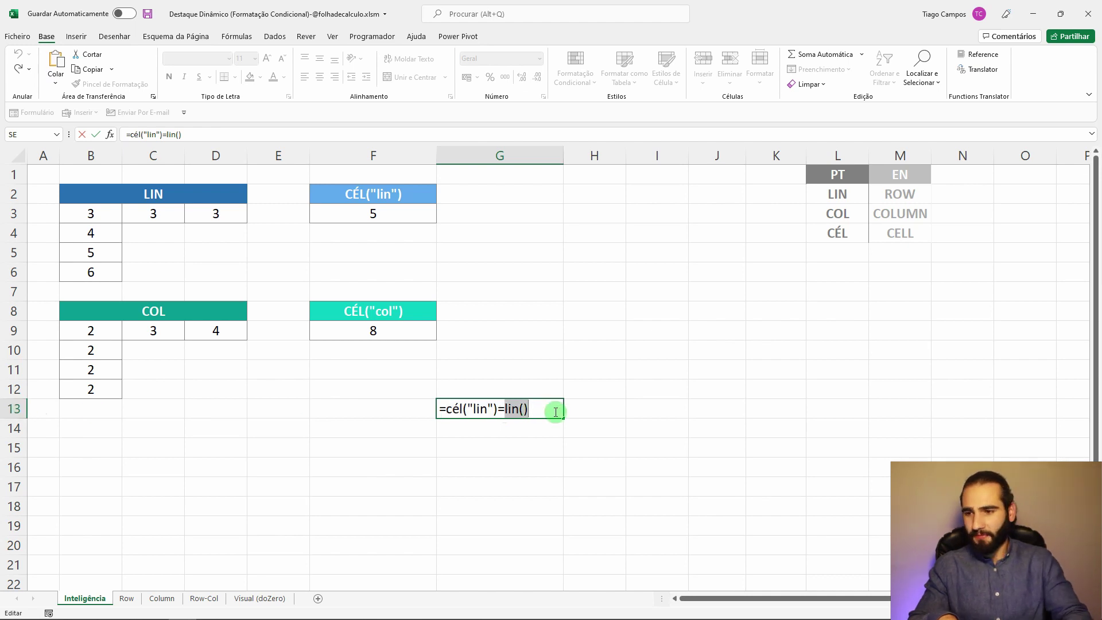
{"action": "key", "text": "F9"}
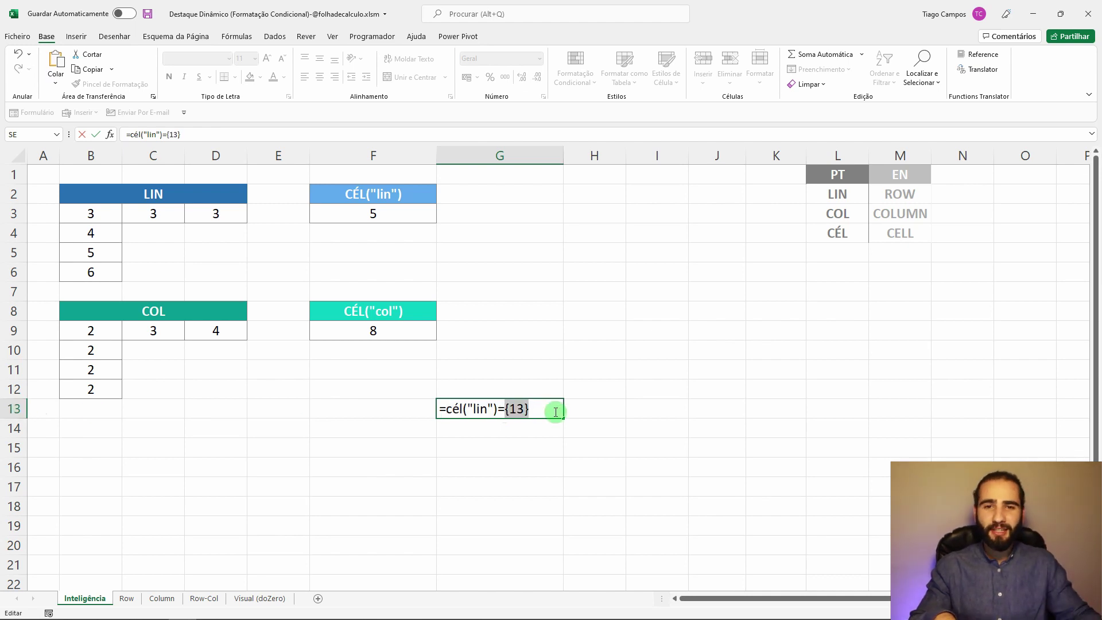
{"action": "key", "text": "ctrl+z"}
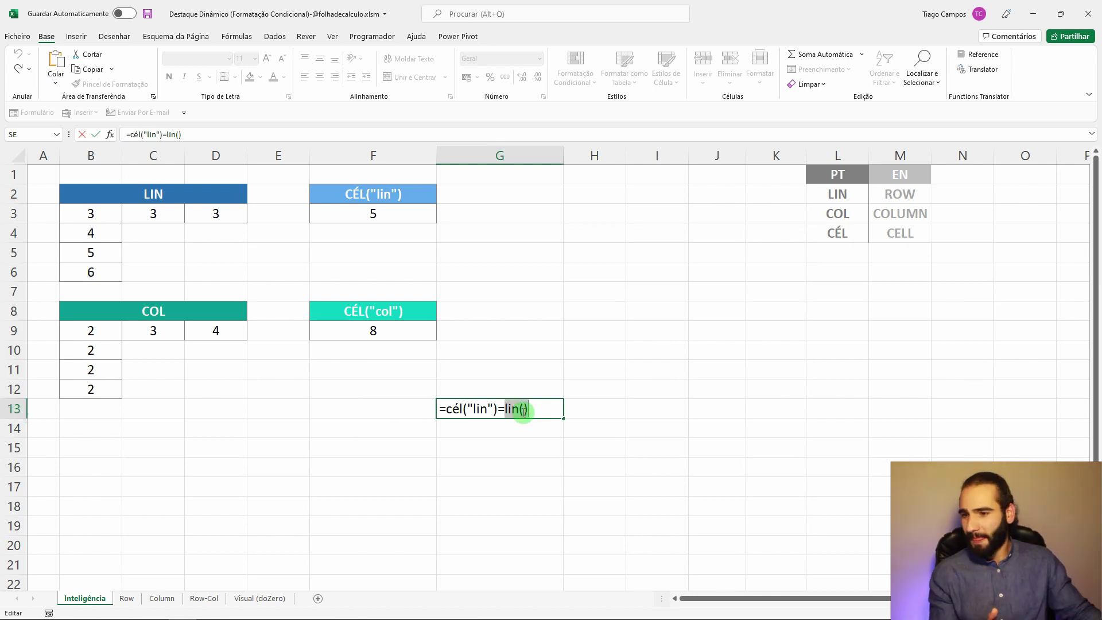
- Commit the comparison formula =CÉL("lin")=LIN() in G13 and reselect the cell
{"action": "left_click_drag", "start_coordinate": [538, 410], "coordinate": [425, 411]}
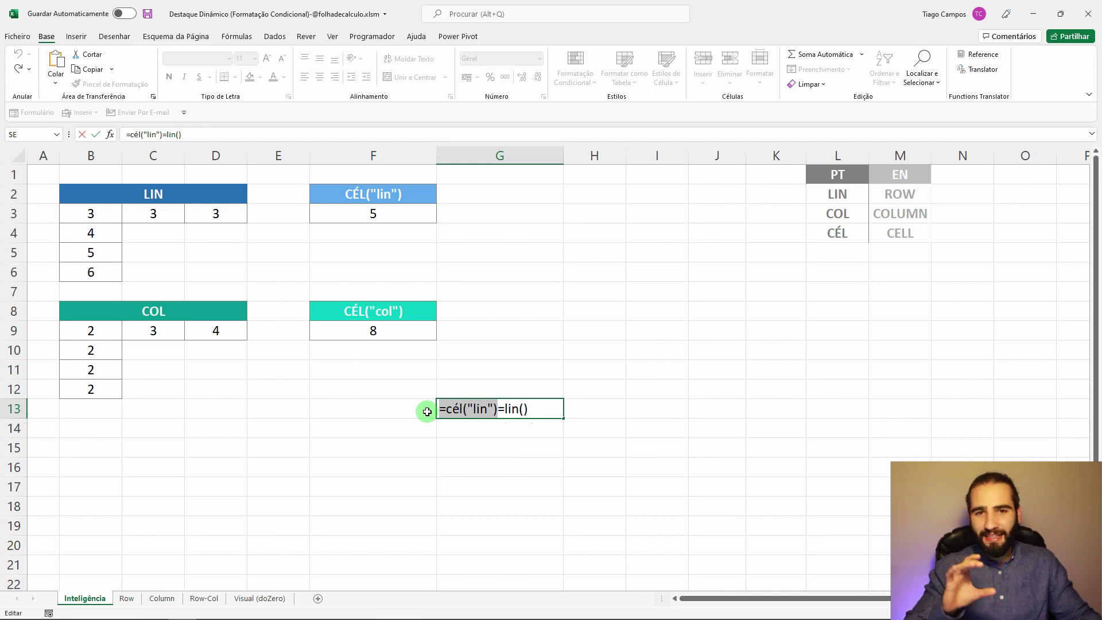
{"action": "left_click_drag", "start_coordinate": [427, 411], "coordinate": [430, 410]}
{"action": "left_click", "coordinate": [544, 412]}
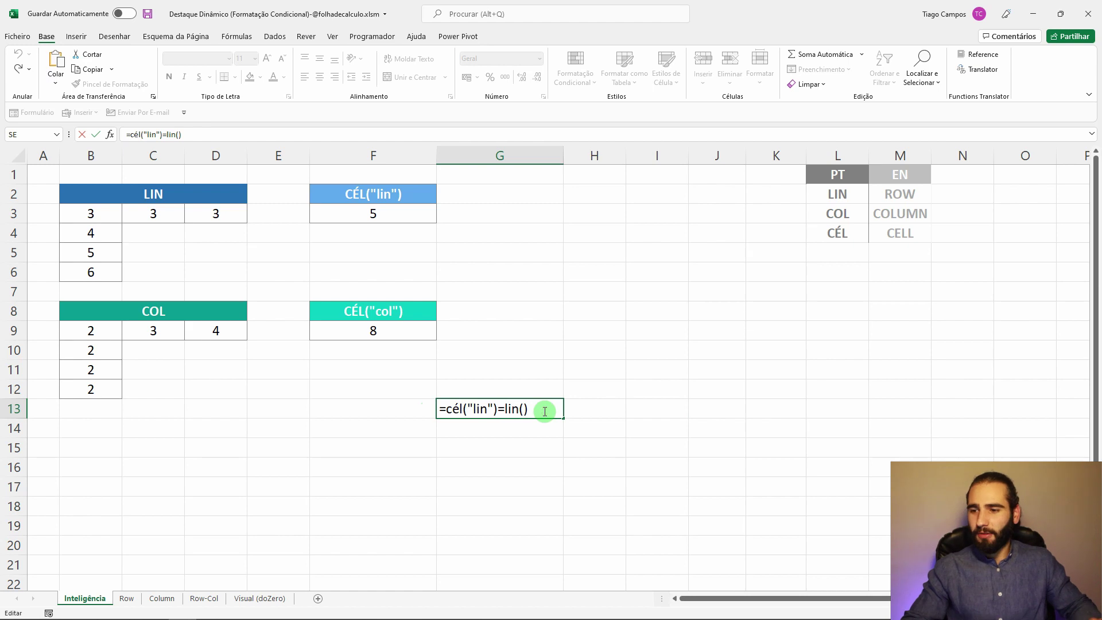
{"action": "key", "text": "Return"}
{"action": "left_click", "coordinate": [520, 404]}
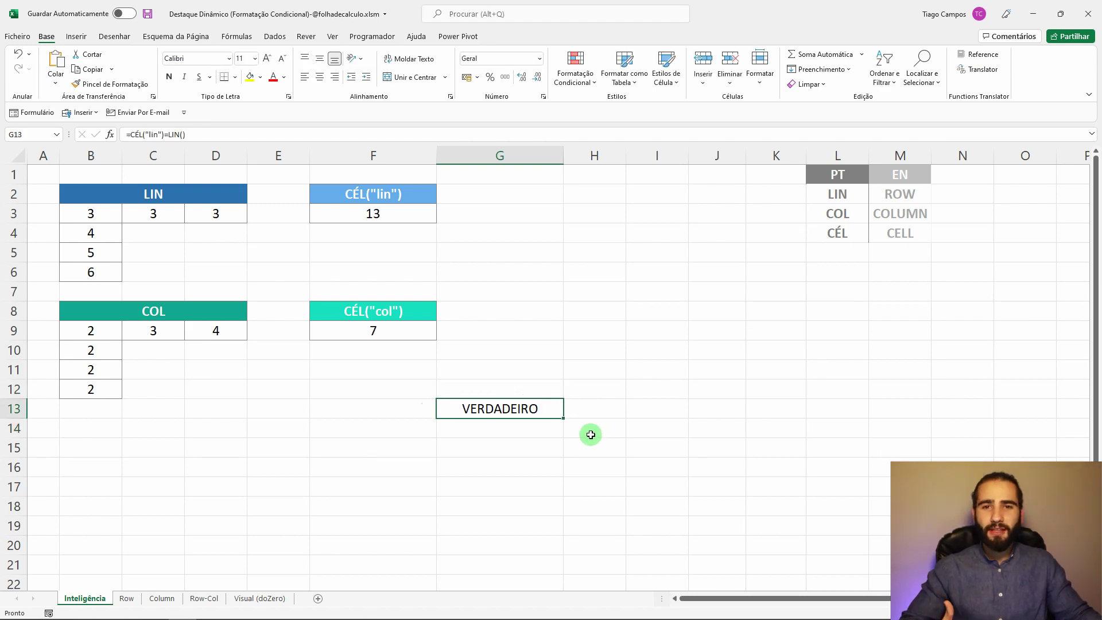
- Add cell I6 as the reference of LIN in the G13 formula, giving =CÉL("lin")=LIN(I6)
{"action": "double_click", "coordinate": [523, 410]}
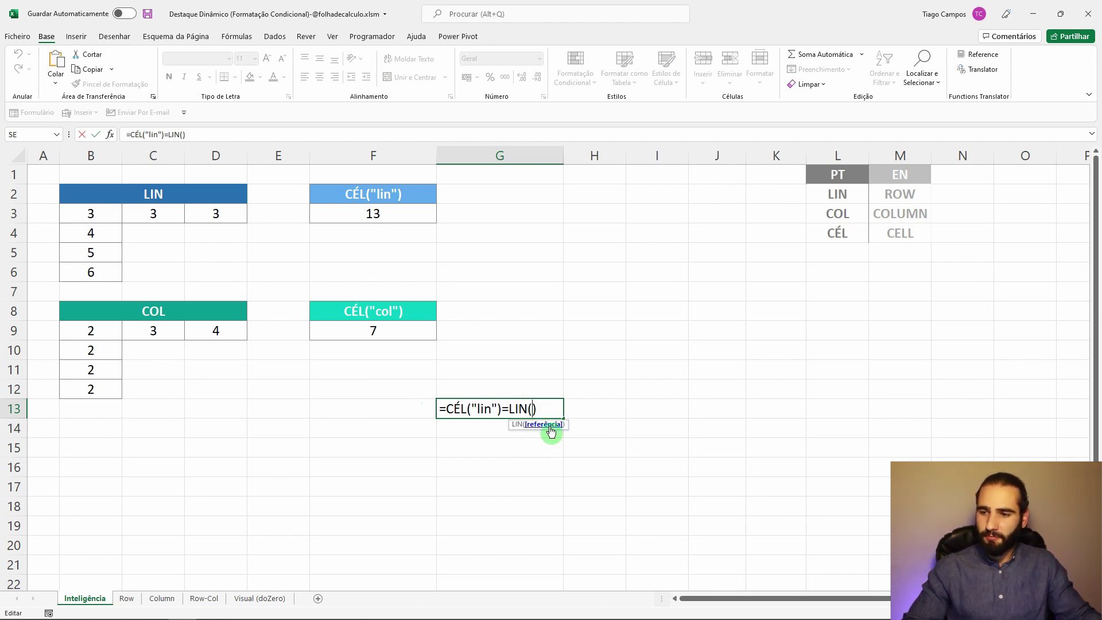
{"action": "left_click", "coordinate": [661, 263]}
{"action": "left_click", "coordinate": [660, 263]}
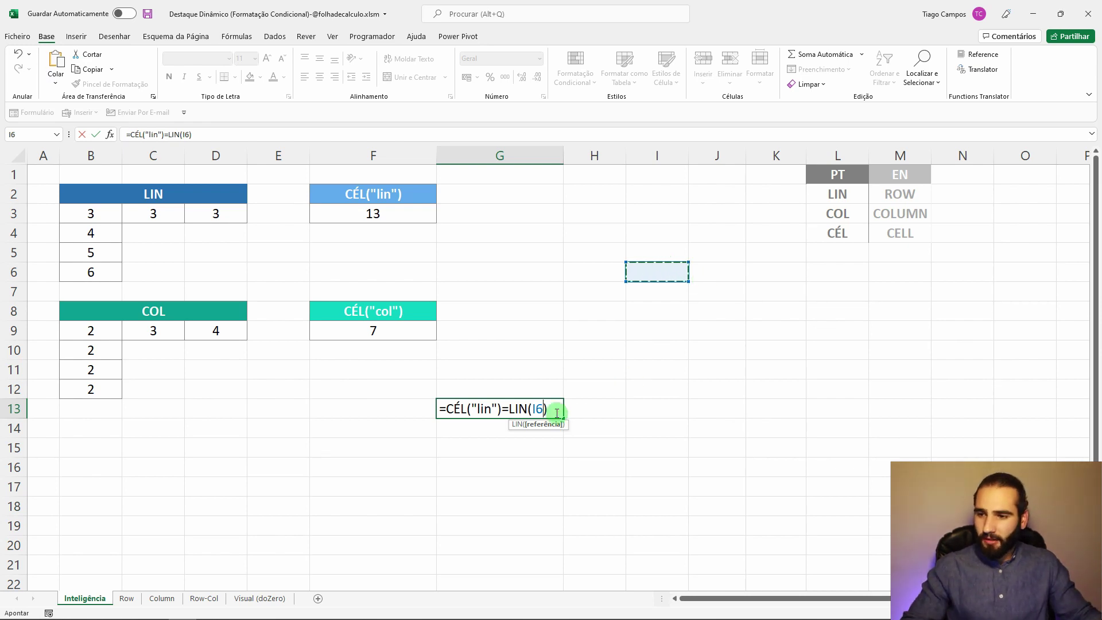
{"action": "key", "text": "Return"}
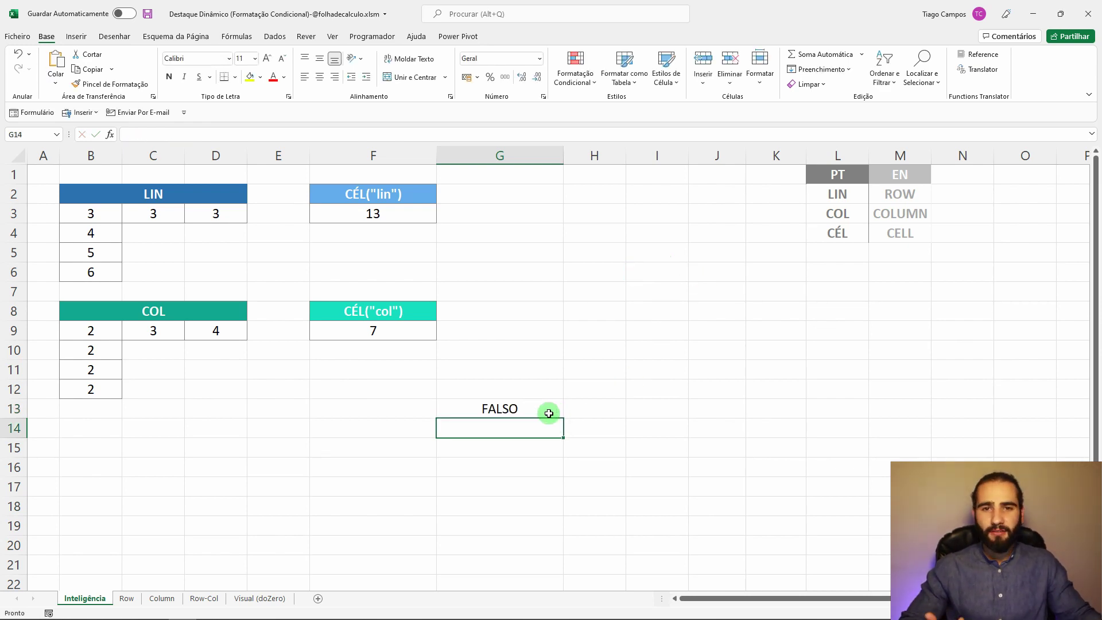
- Evaluate the LIN(I6) and CÉL("lin") parts of the G13 formula separately, and cancel the edit without keeping the evaluated values
{"action": "double_click", "coordinate": [549, 414]}
{"action": "left_click_drag", "start_coordinate": [508, 409], "coordinate": [585, 408]}
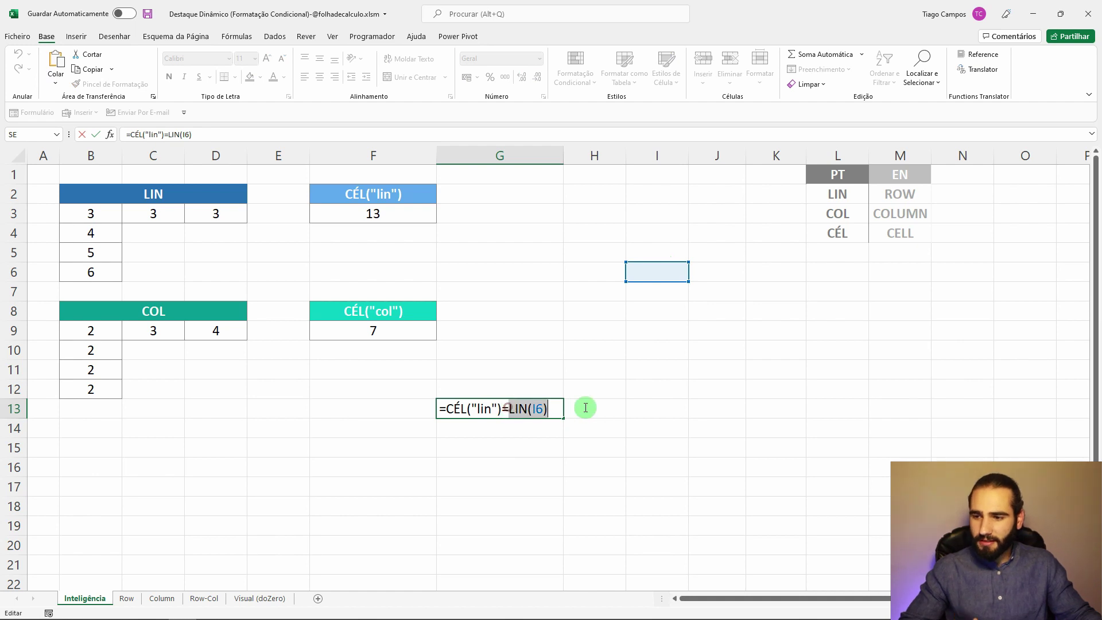
{"action": "key", "text": "F9"}
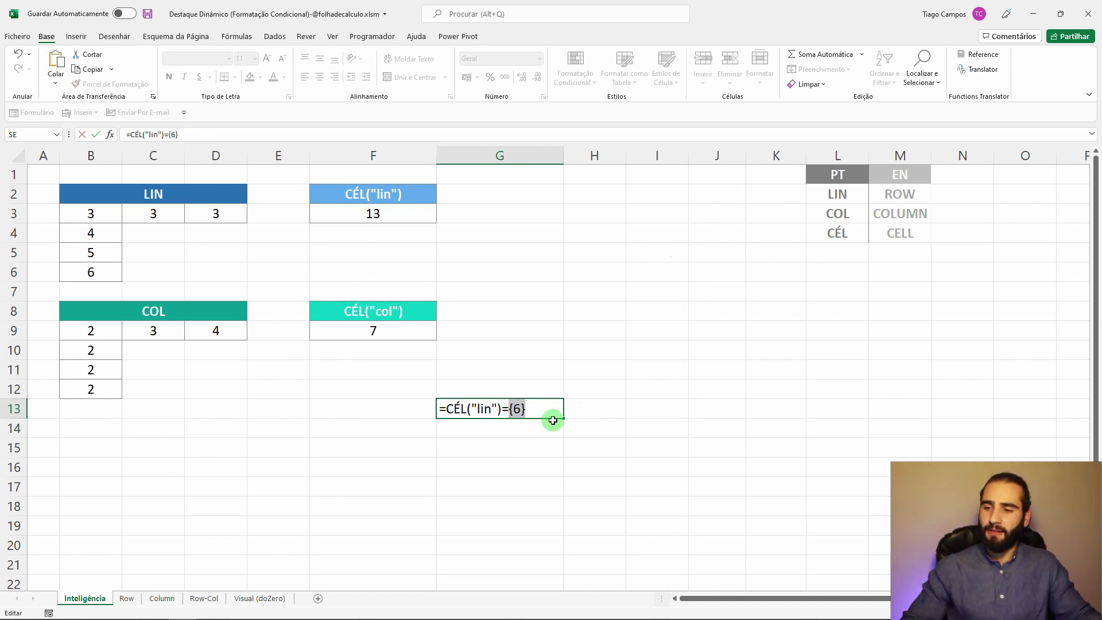
{"action": "left_click_drag", "start_coordinate": [502, 408], "coordinate": [455, 408]}
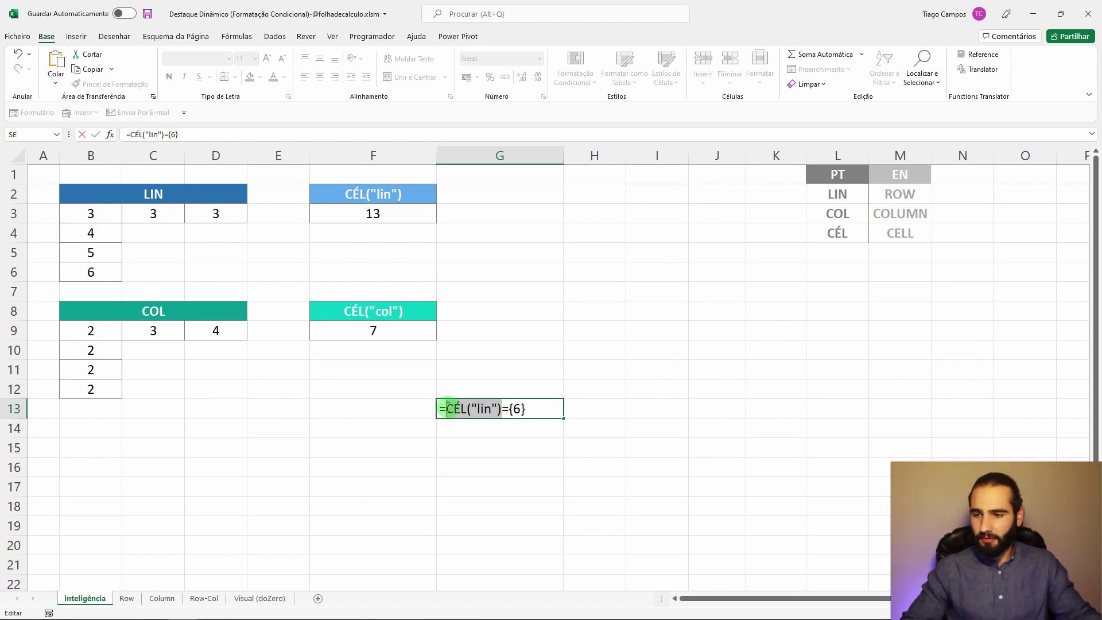
{"action": "key", "text": "F9"}
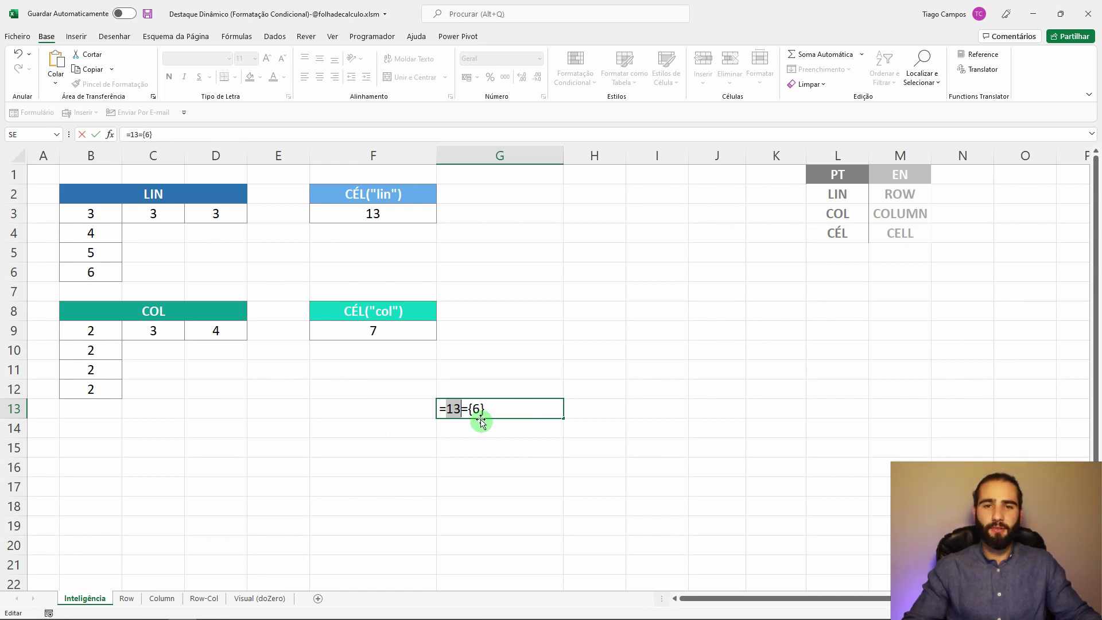
{"action": "key", "text": "Escape"}
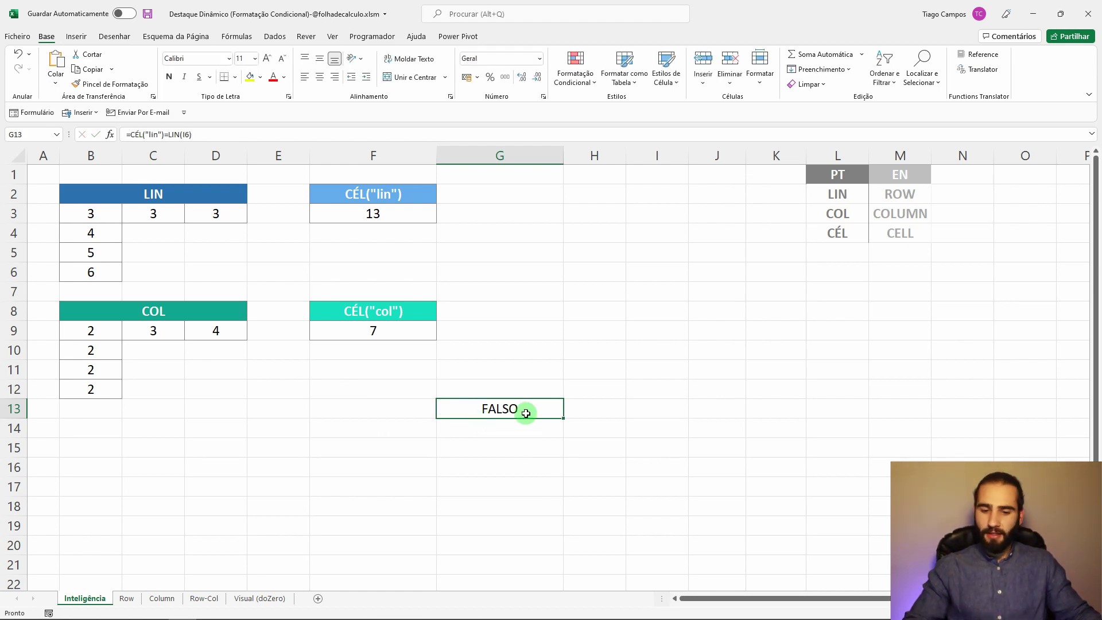
- Clear the comparison formula from cell G13 and go to the Visual (doZero) sheet
{"action": "key", "text": "Delete"}
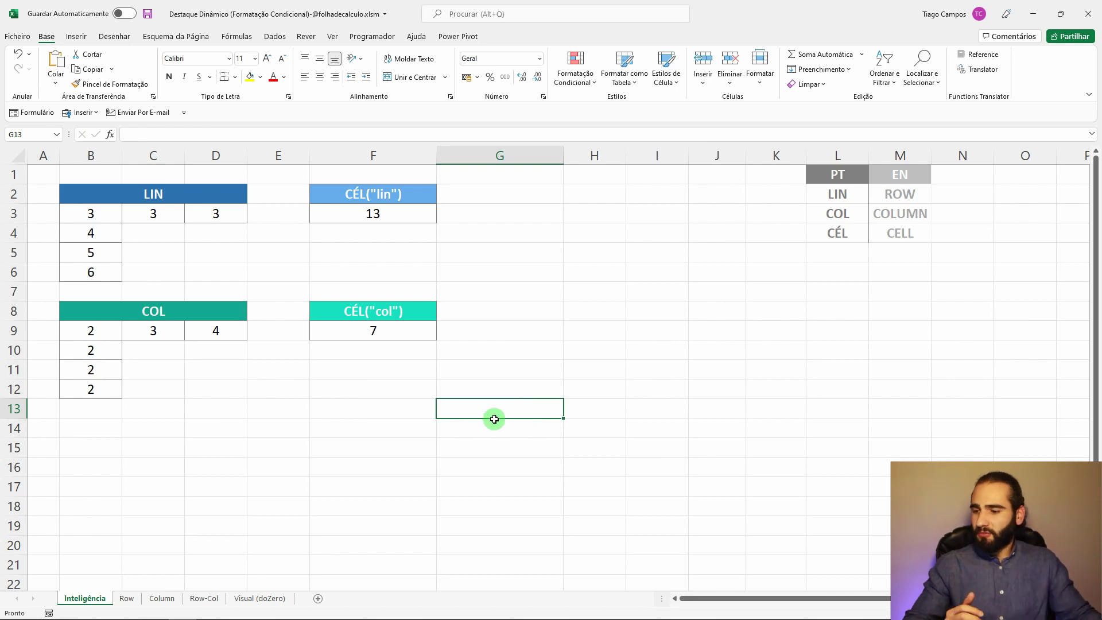
{"action": "left_click", "coordinate": [215, 598]}
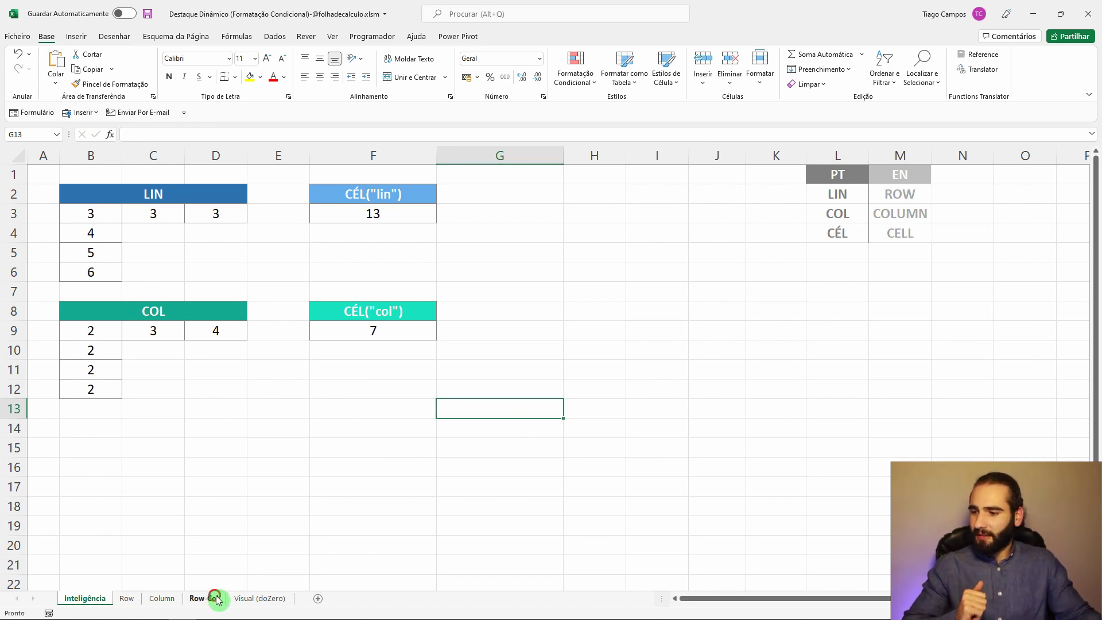
{"action": "left_click", "coordinate": [259, 599]}
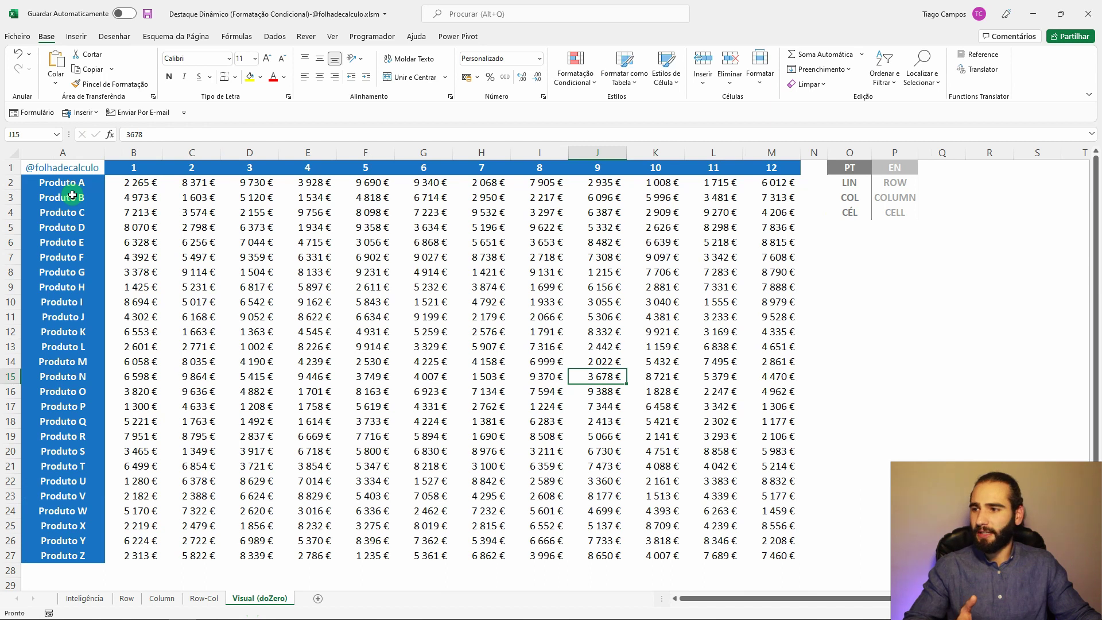
- Start a formula-based conditional formatting rule for the whole table A1:M27, using the formula =cél("lin")=lin()
{"action": "left_click_drag", "start_coordinate": [78, 167], "coordinate": [778, 555]}
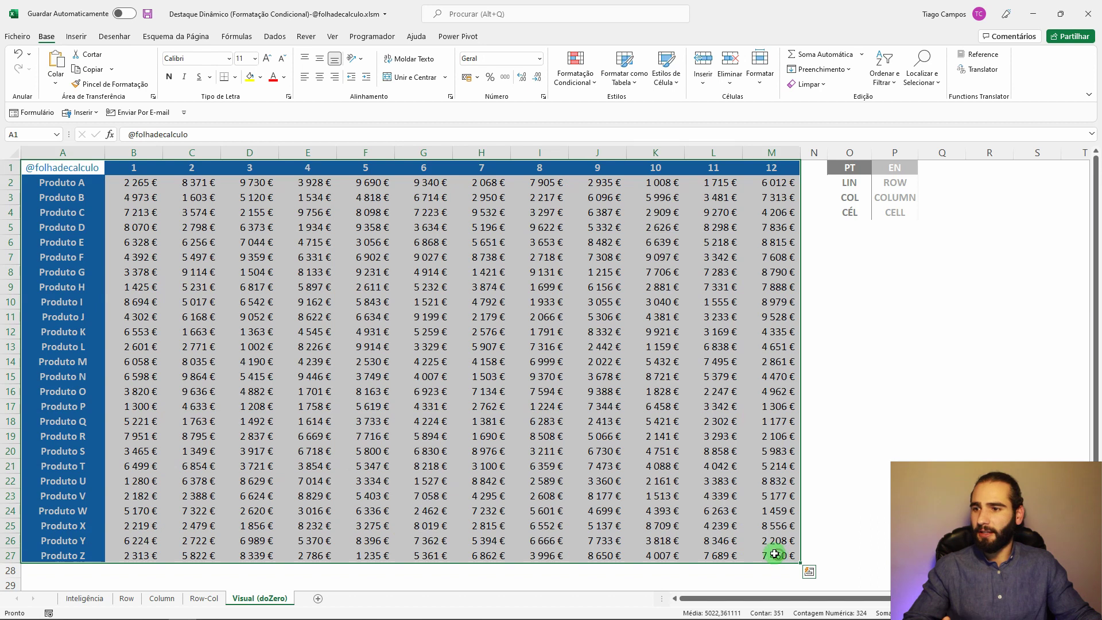
{"action": "left_click", "coordinate": [87, 167]}
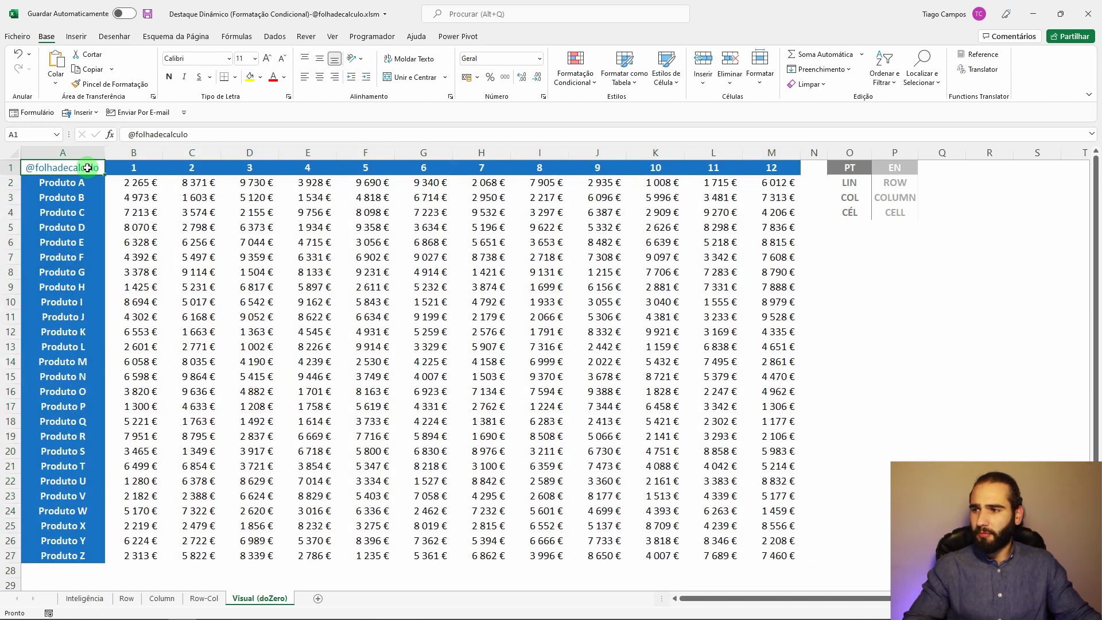
{"action": "key", "text": "ctrl+a"}
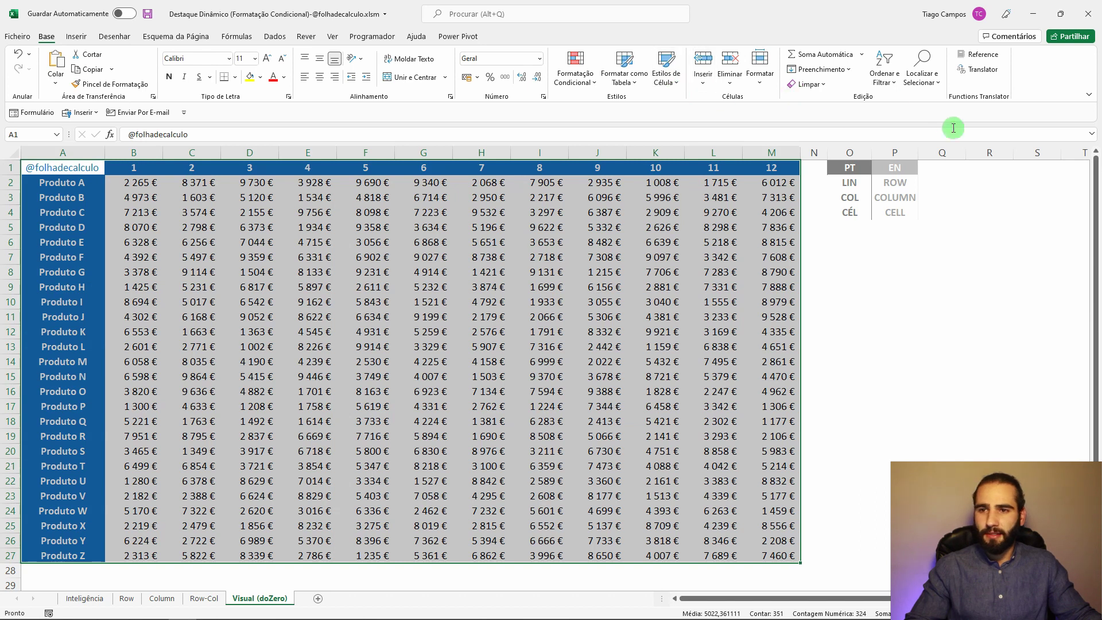
{"action": "left_click", "coordinate": [591, 86]}
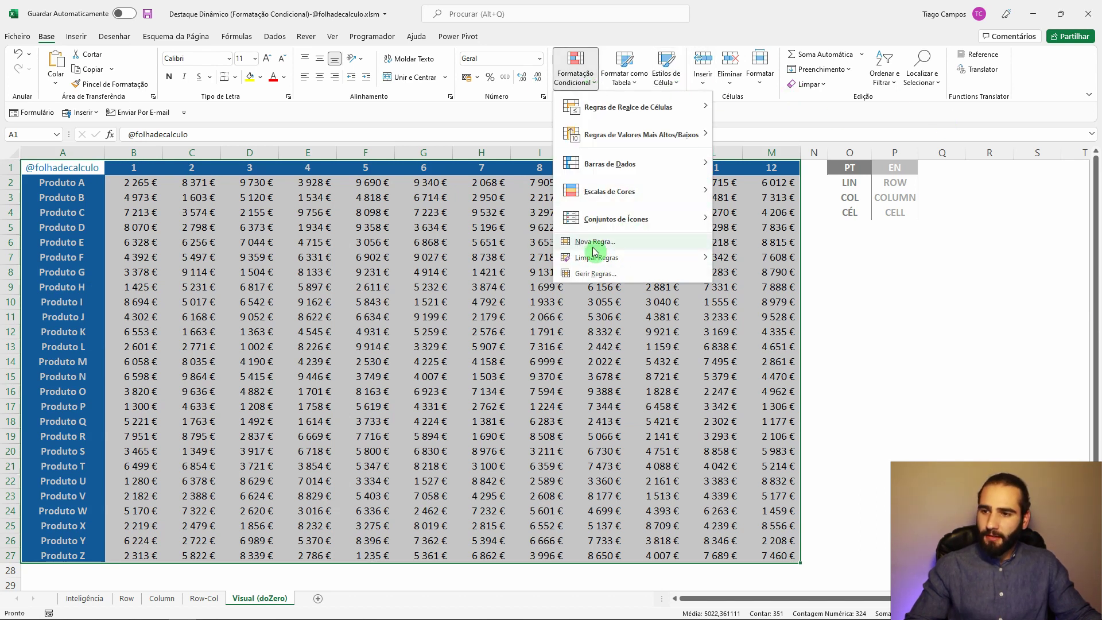
{"action": "left_click", "coordinate": [580, 242]}
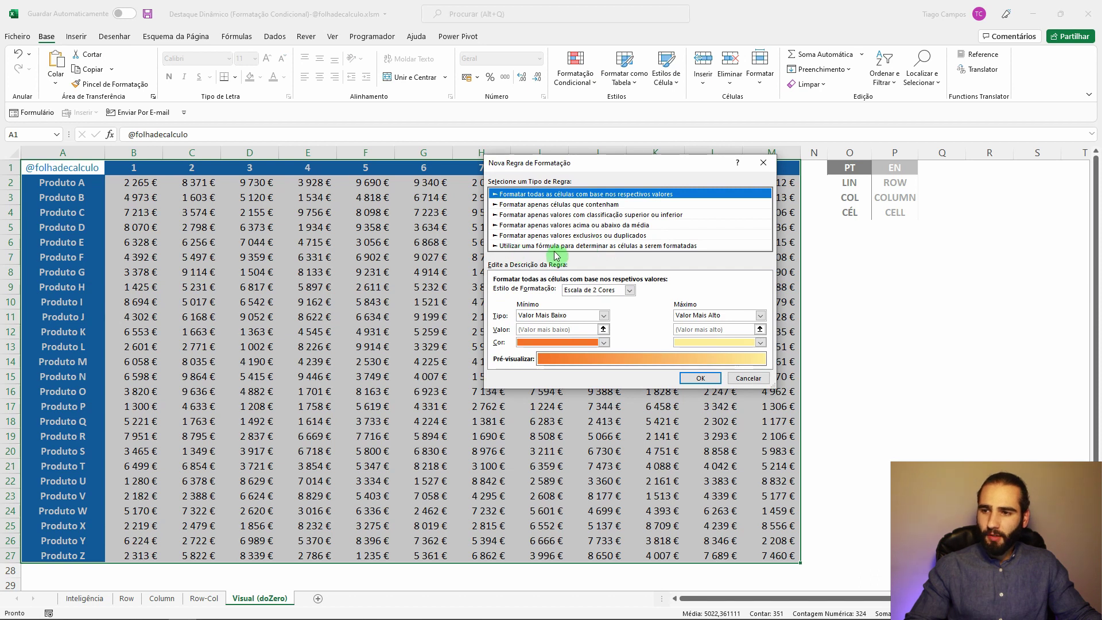
{"action": "left_click", "coordinate": [659, 246]}
{"action": "left_click", "coordinate": [560, 293]}
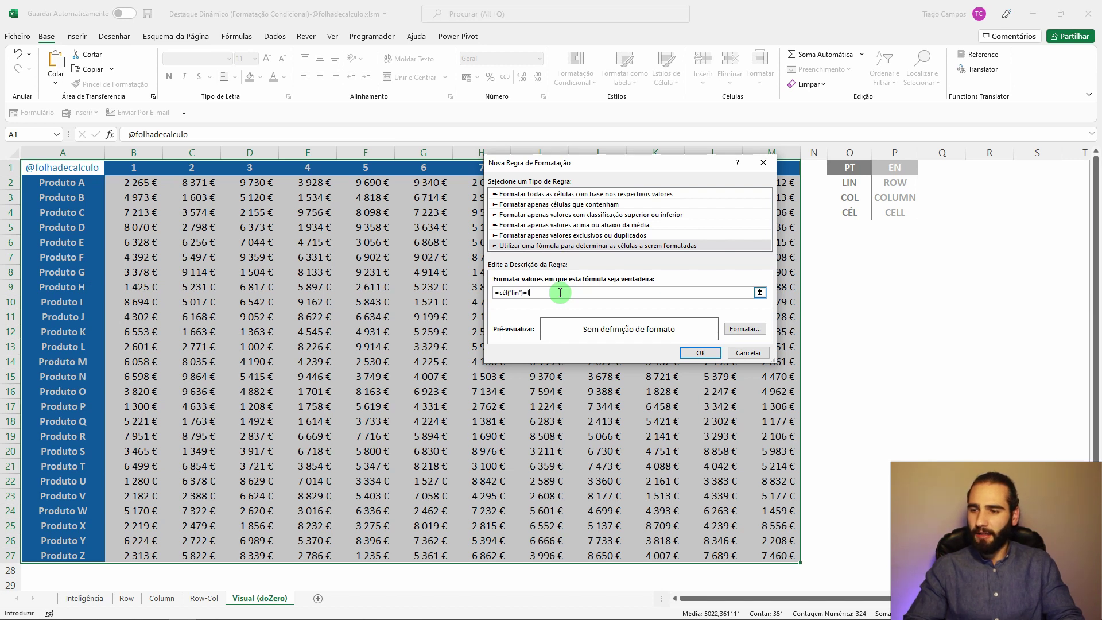
{"action": "type", "text": "in()"}
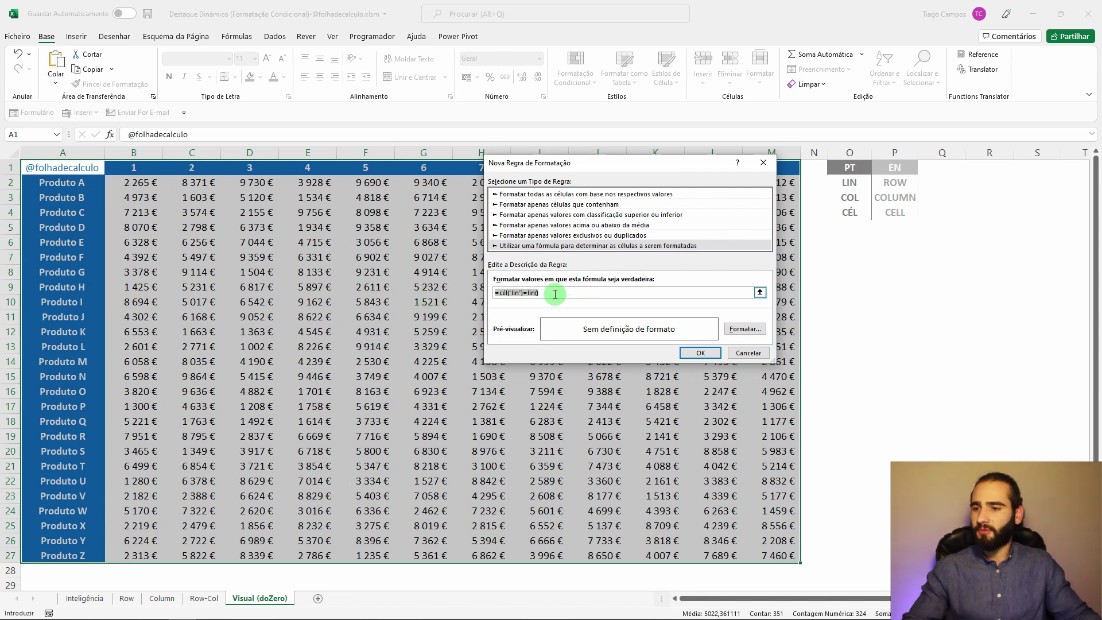
- Give the rule's format a light blue fill and apply the rule to the selected table
{"action": "left_click", "coordinate": [744, 329]}
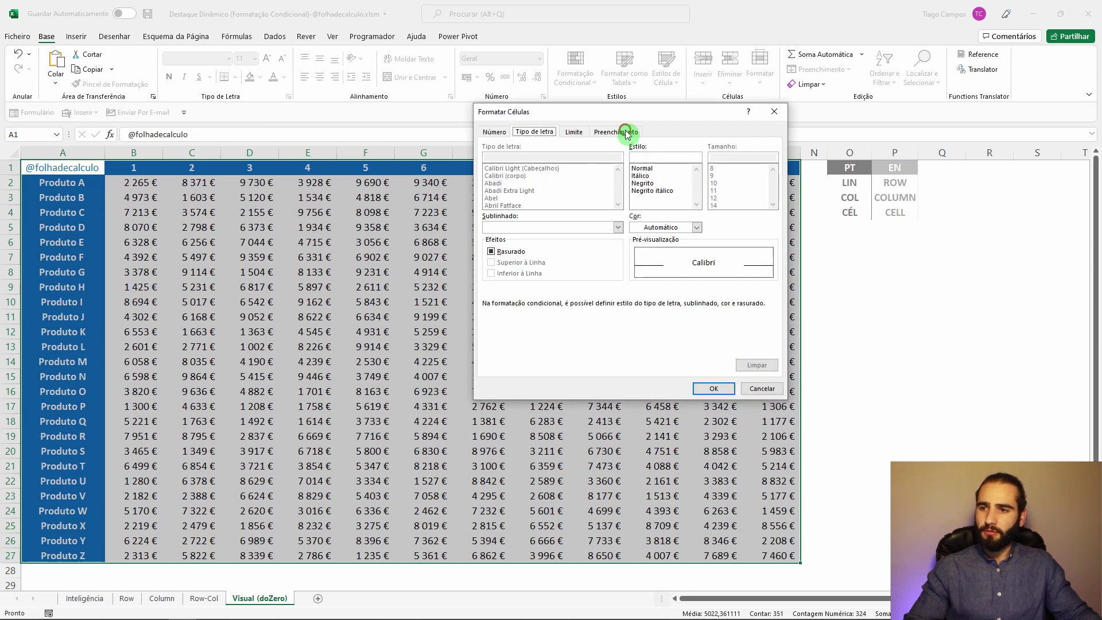
{"action": "left_click", "coordinate": [616, 132]}
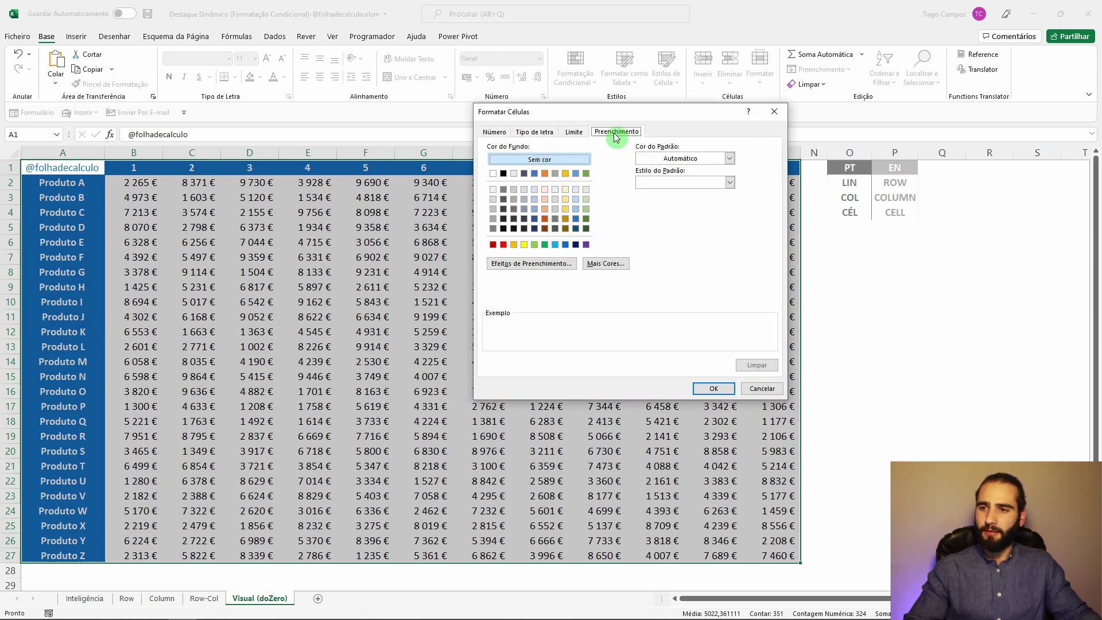
{"action": "left_click", "coordinate": [576, 199]}
{"action": "left_click", "coordinate": [712, 389]}
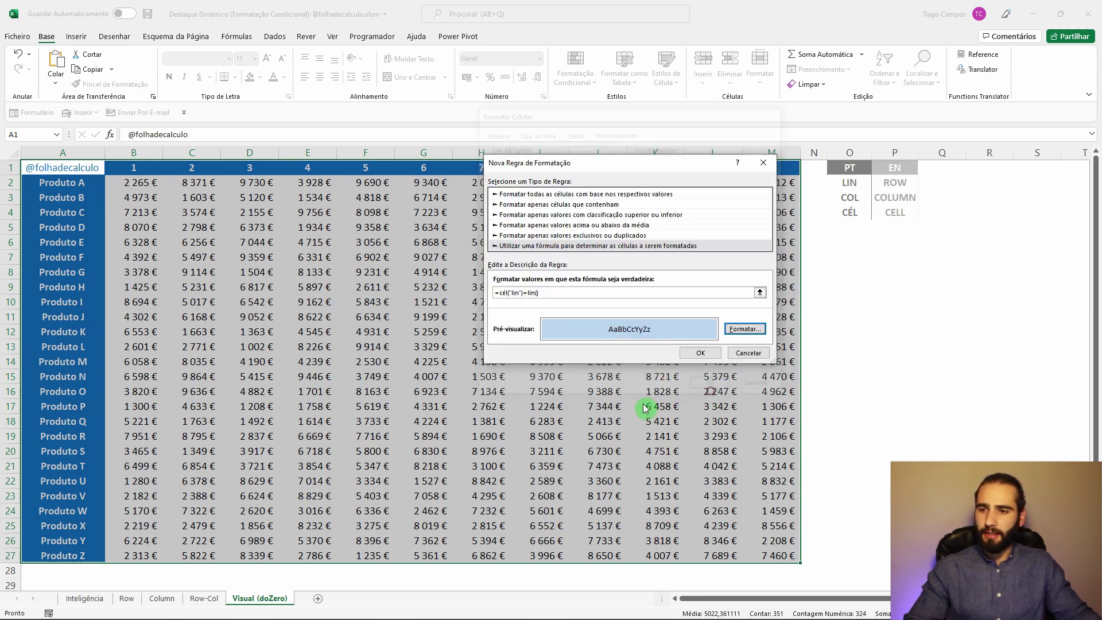
{"action": "left_click", "coordinate": [702, 352]}
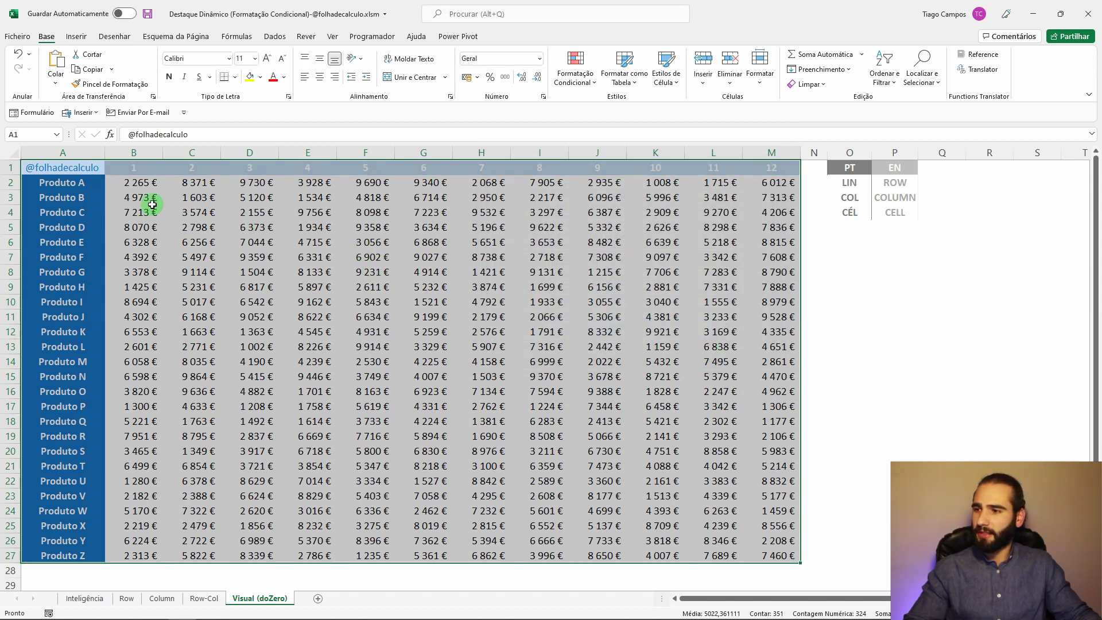
- Check whether the row highlighting follows the active cell by selecting A1 and various cells across the product table
{"action": "left_click", "coordinate": [65, 168]}
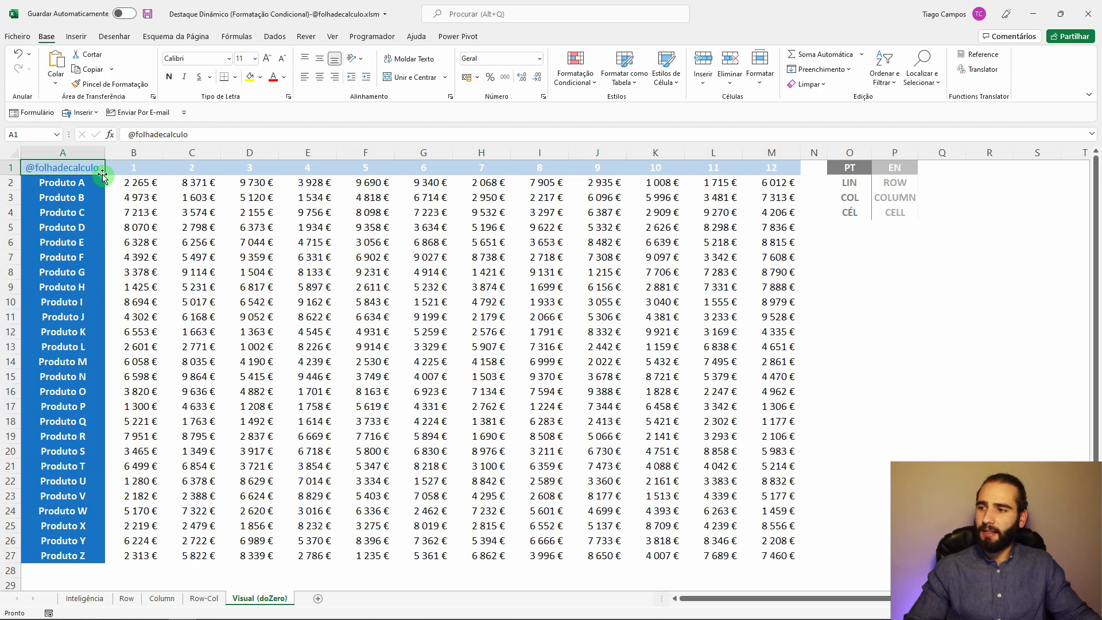
{"action": "left_click", "coordinate": [131, 181]}
{"action": "left_click", "coordinate": [70, 168]}
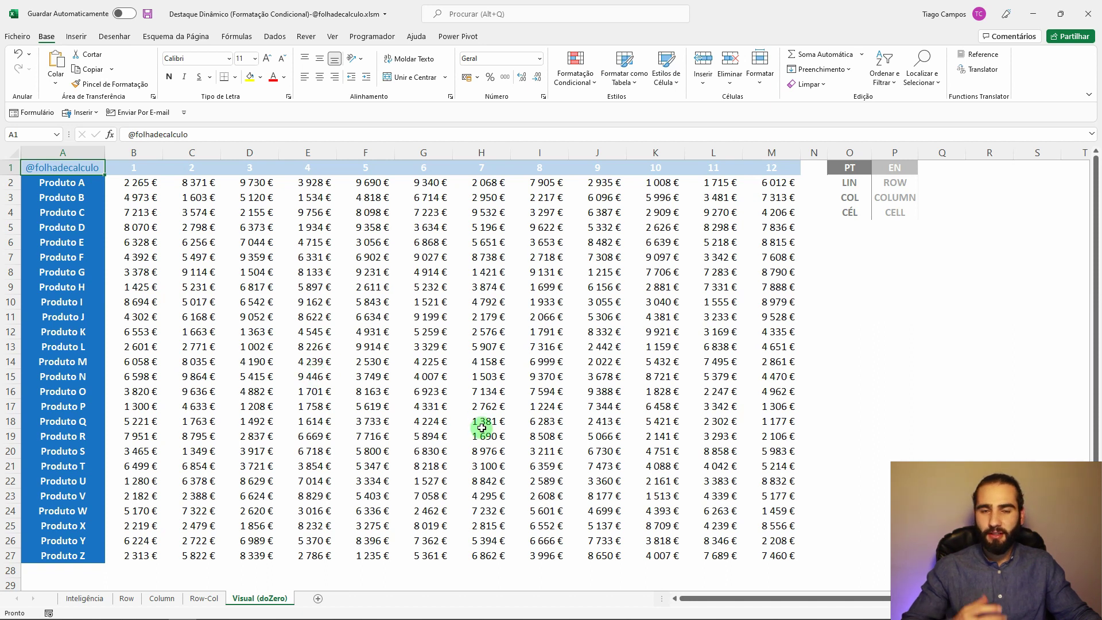
{"action": "left_click", "coordinate": [504, 274]}
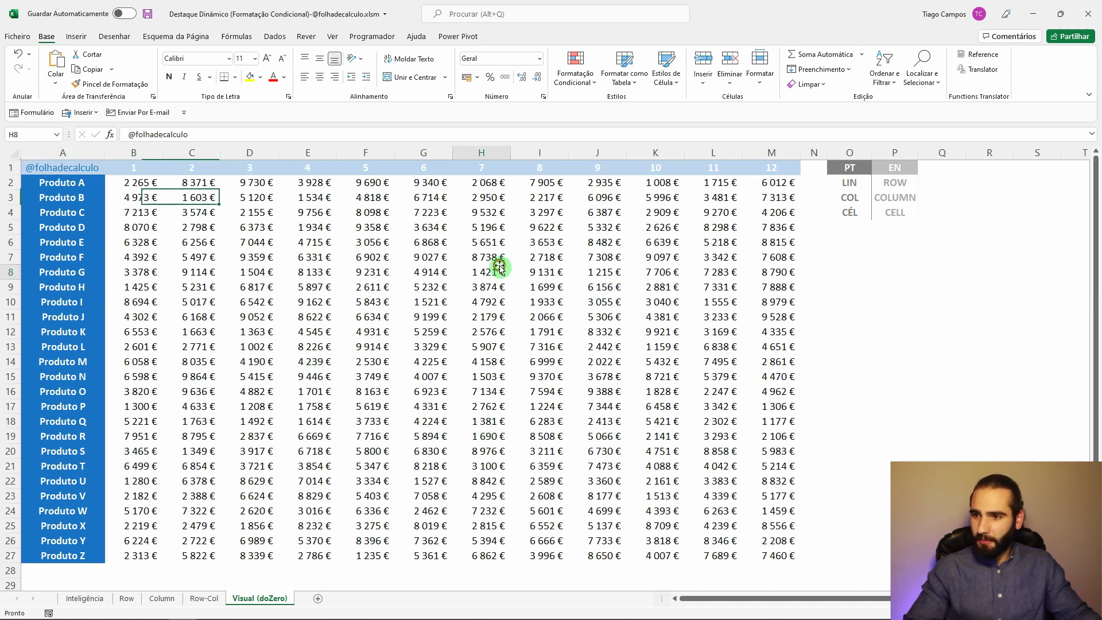
{"action": "left_click", "coordinate": [516, 388]}
{"action": "left_click", "coordinate": [694, 420]}
{"action": "left_click", "coordinate": [571, 482]}
{"action": "left_click", "coordinate": [335, 523]}
{"action": "left_click", "coordinate": [246, 394]}
{"action": "left_click", "coordinate": [399, 333]}
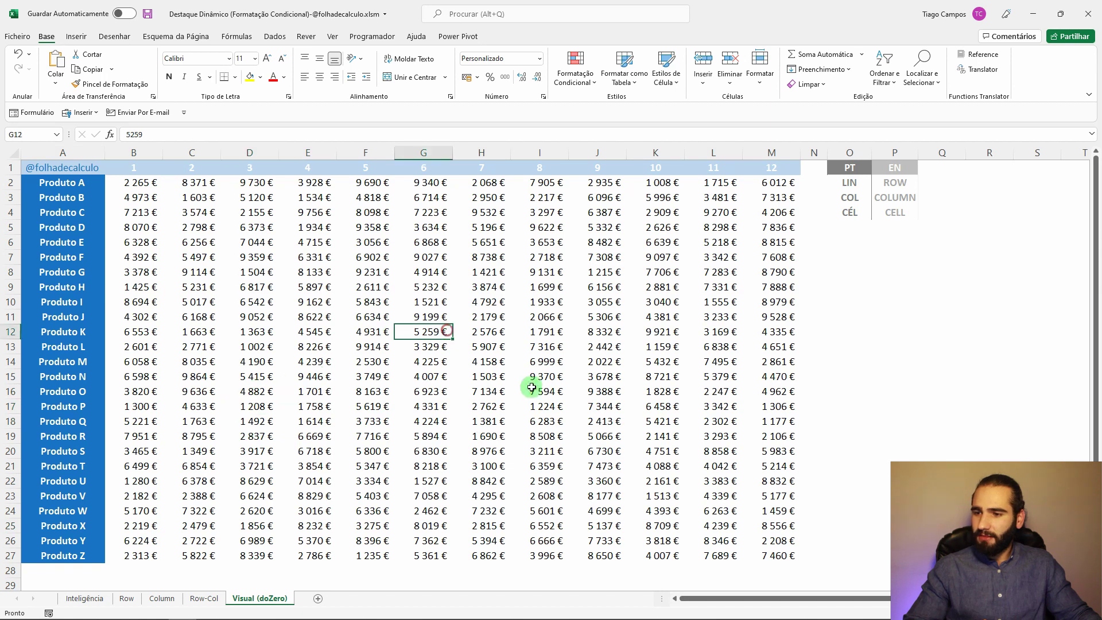
{"action": "left_click", "coordinate": [534, 391]}
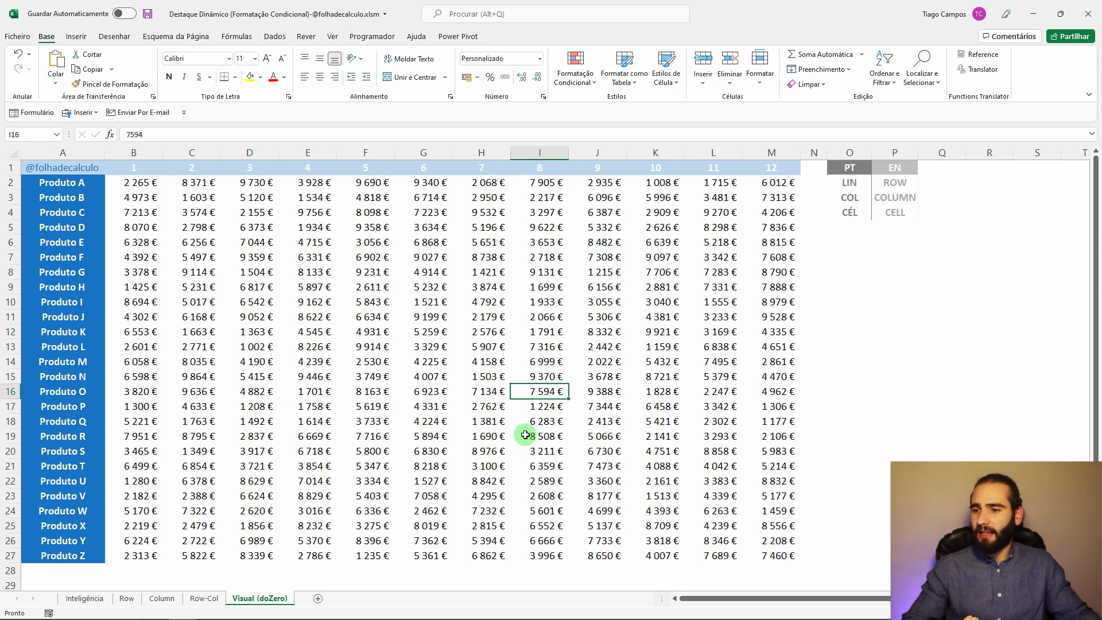
{"action": "left_click", "coordinate": [491, 441]}
{"action": "left_click", "coordinate": [322, 454]}
{"action": "left_click", "coordinate": [436, 480]}
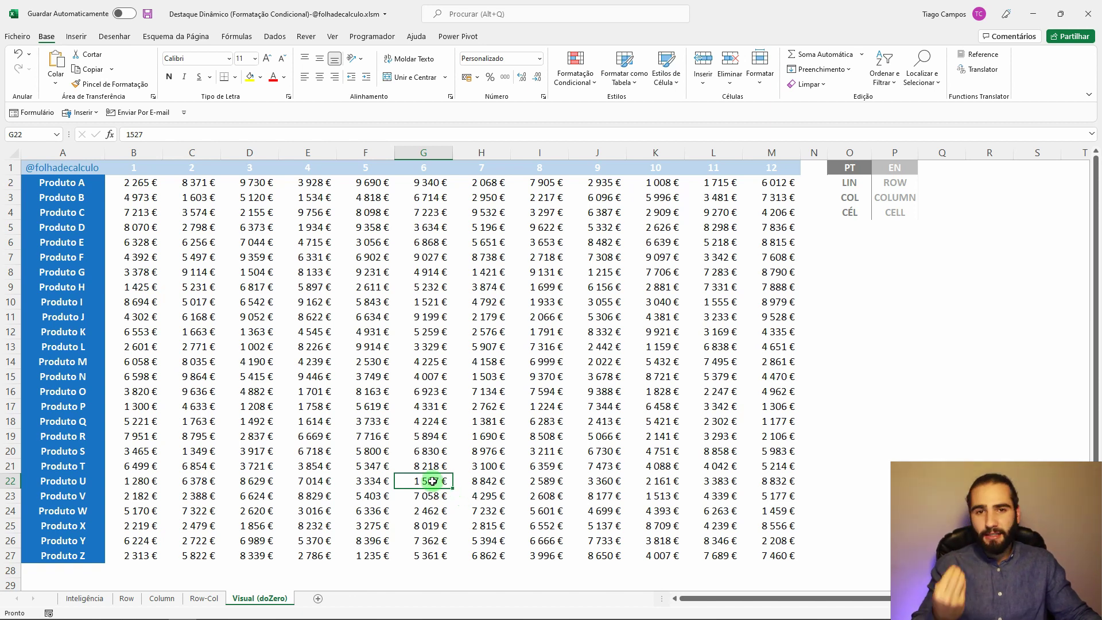
- Recalculate the workbook with G22, G10 and K16 active in turn to refresh the row highlight
{"action": "left_click", "coordinate": [238, 37]}
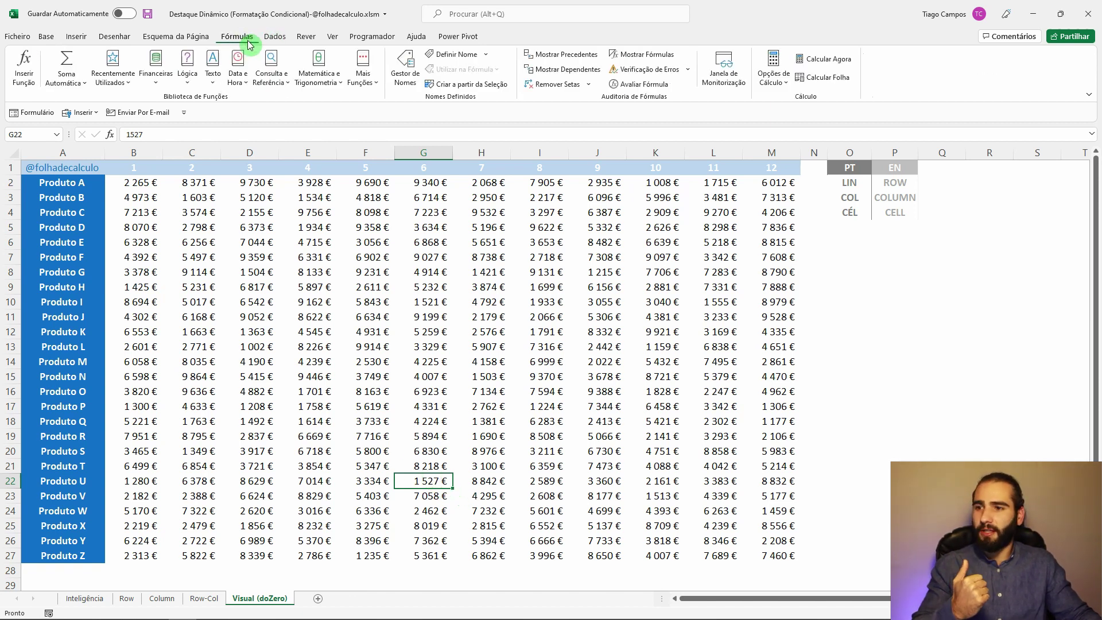
{"action": "left_click", "coordinate": [823, 60]}
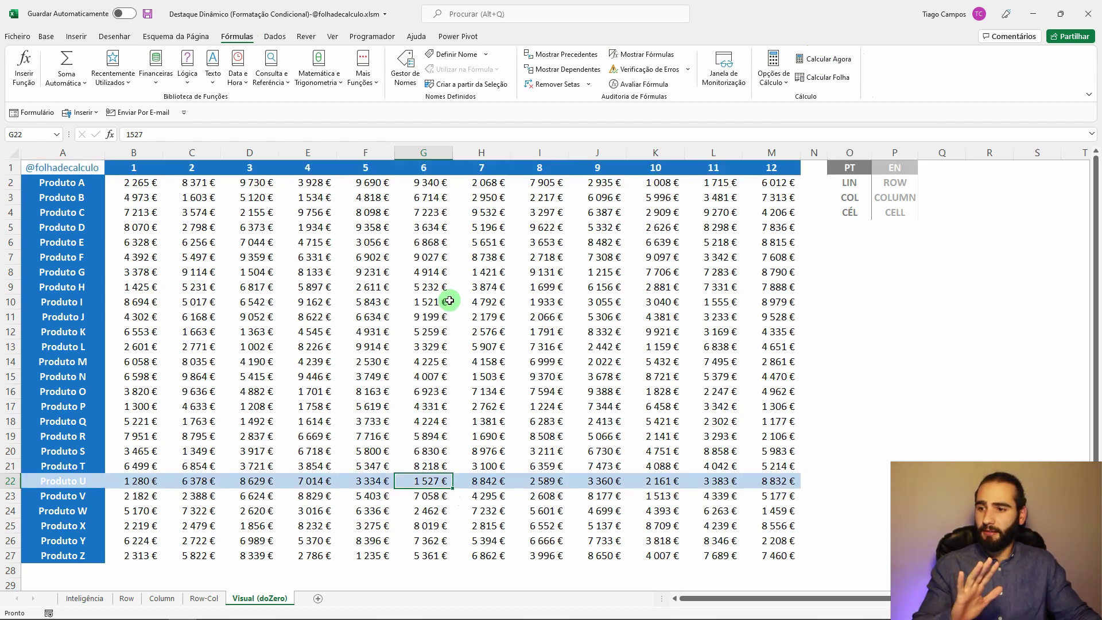
{"action": "left_click", "coordinate": [427, 300]}
{"action": "left_click", "coordinate": [840, 66]}
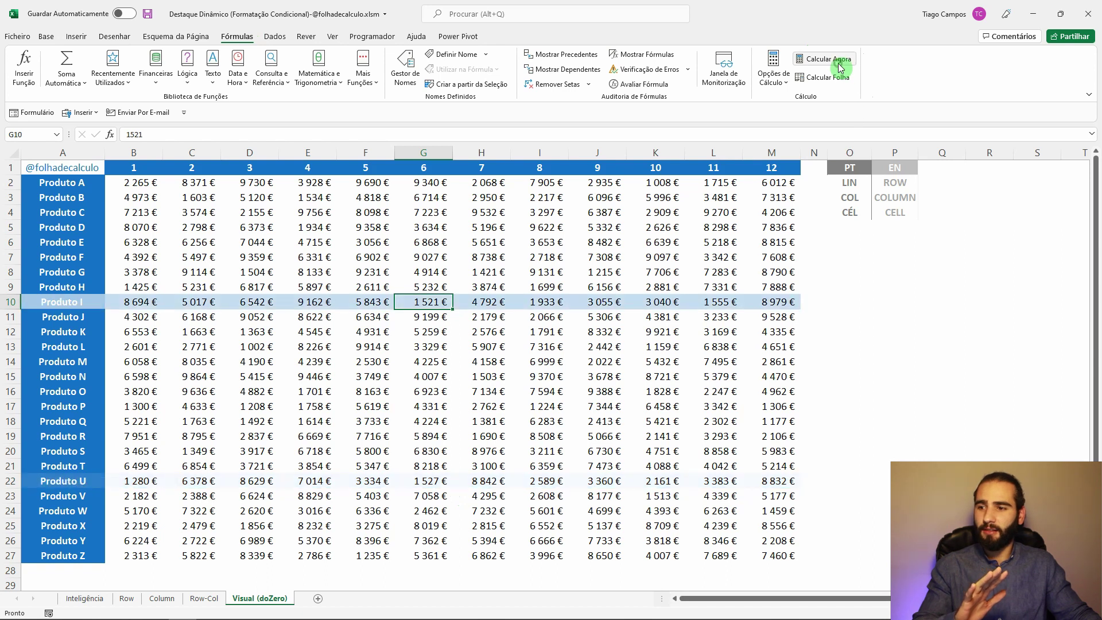
{"action": "left_click", "coordinate": [671, 388]}
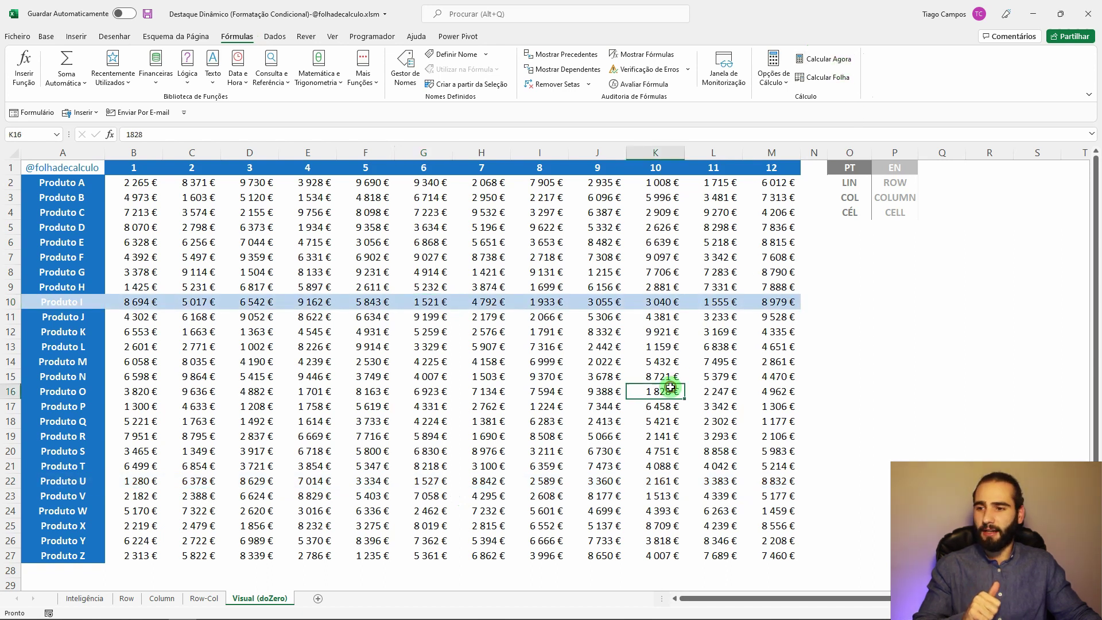
{"action": "left_click", "coordinate": [834, 67]}
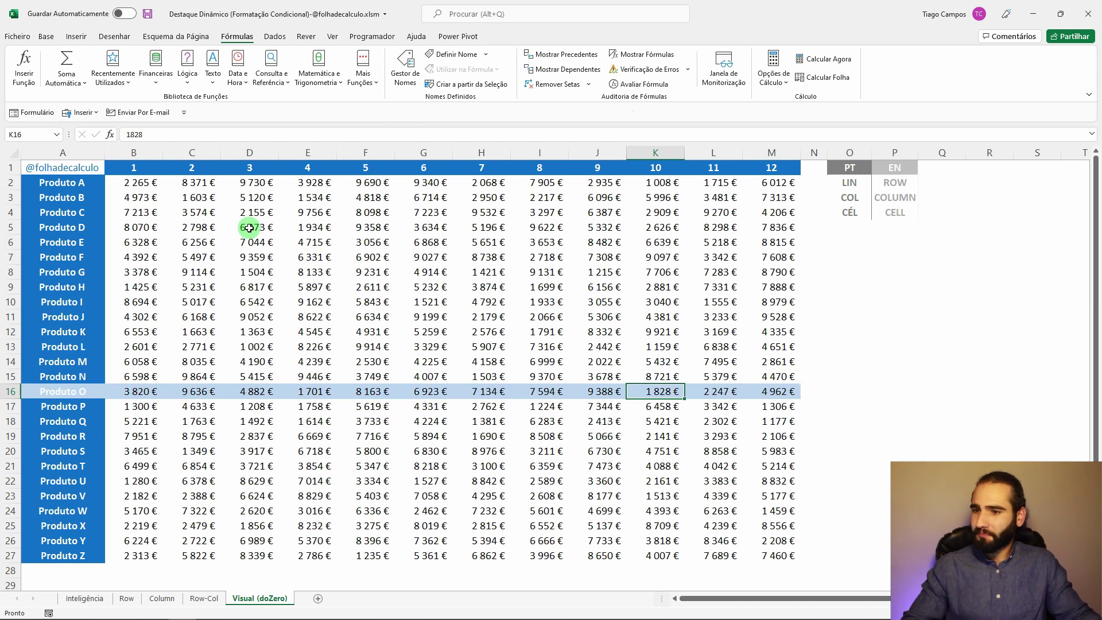
- Open the conditional formatting rules manager and duplicate the =CÉL("lin")=LIN() rule
{"action": "left_click", "coordinate": [43, 38]}
{"action": "left_click", "coordinate": [582, 76]}
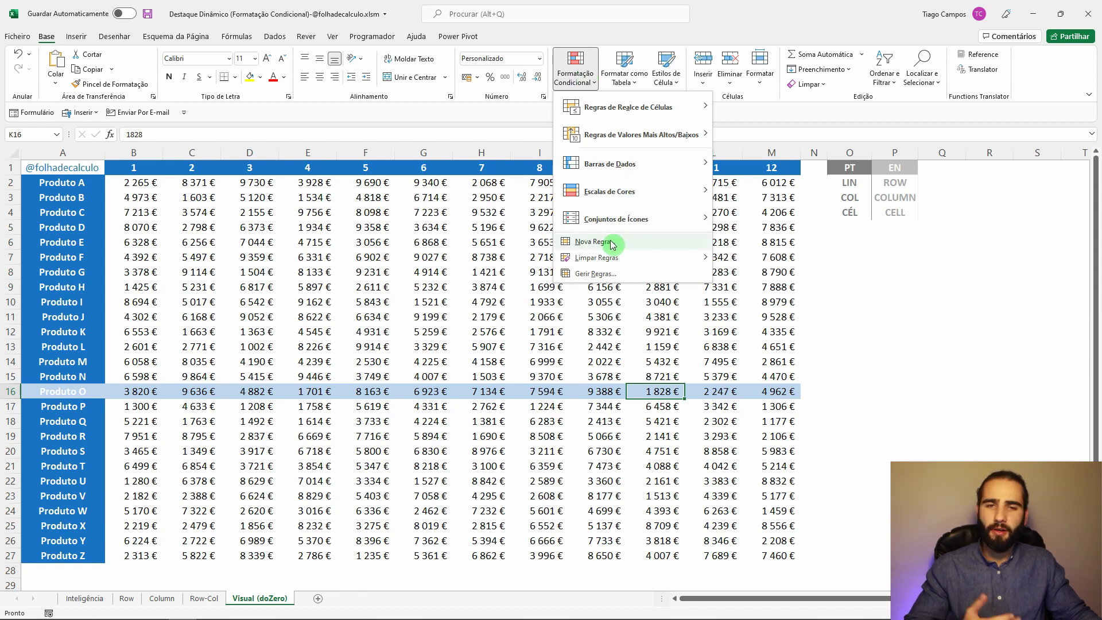
{"action": "left_click", "coordinate": [609, 278]}
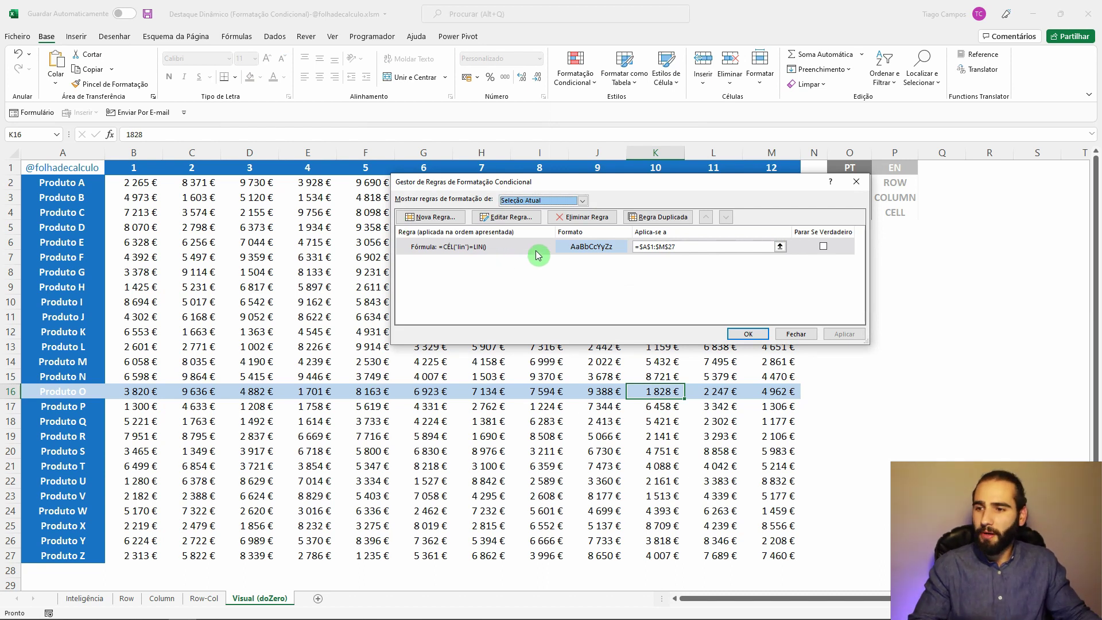
{"action": "left_click", "coordinate": [504, 251]}
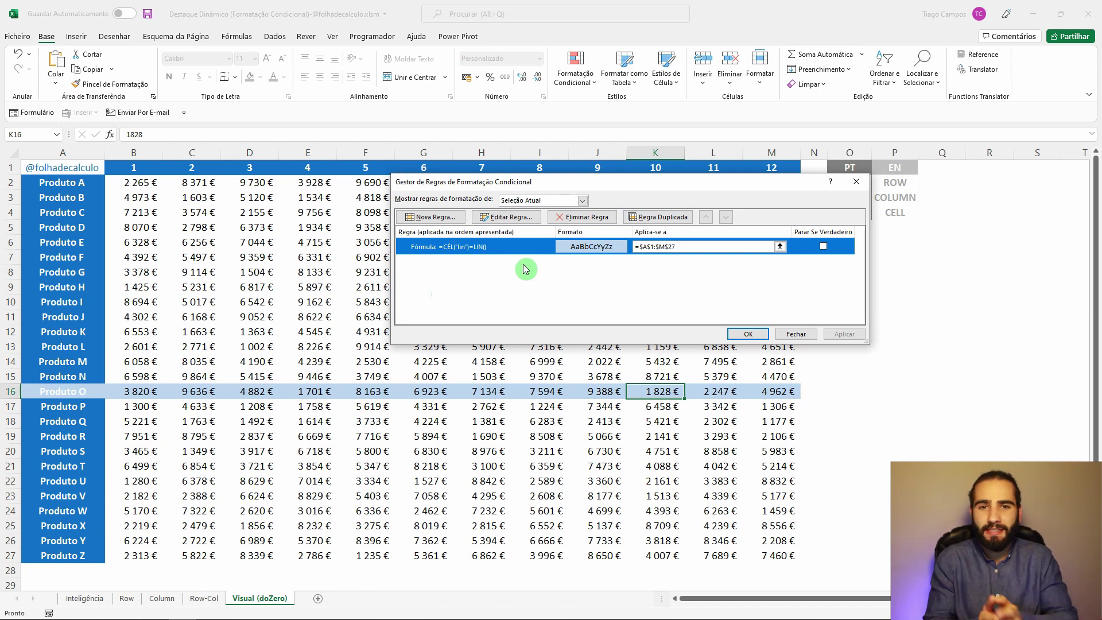
{"action": "left_click", "coordinate": [659, 218]}
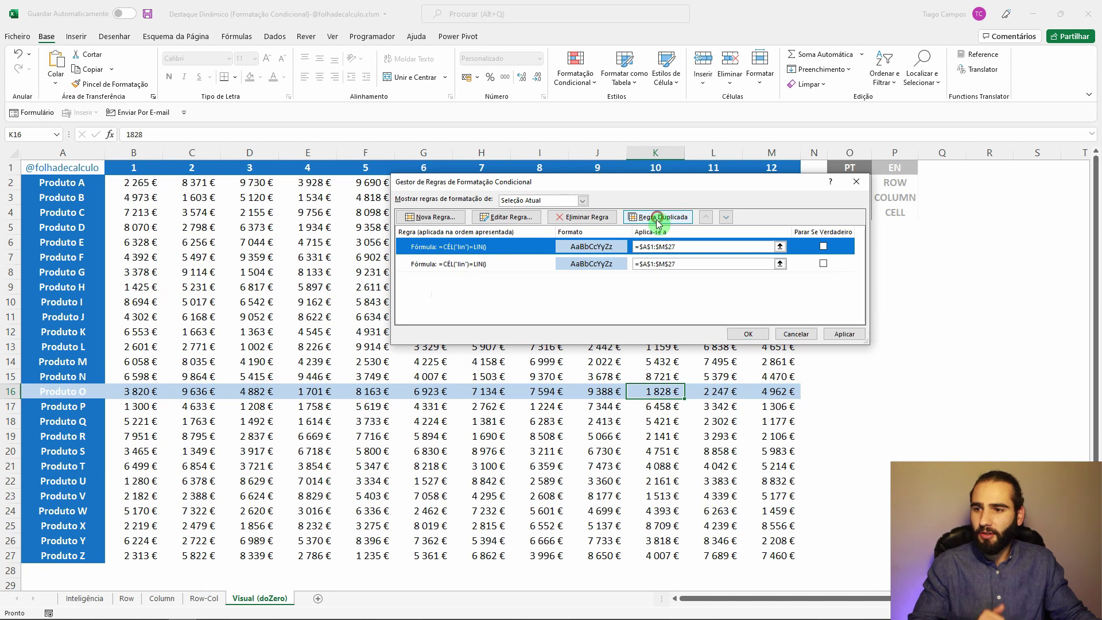
- Edit the upper copy of the duplicated rule, changing the CÉL argument in its formula to "col"
{"action": "left_click", "coordinate": [517, 253]}
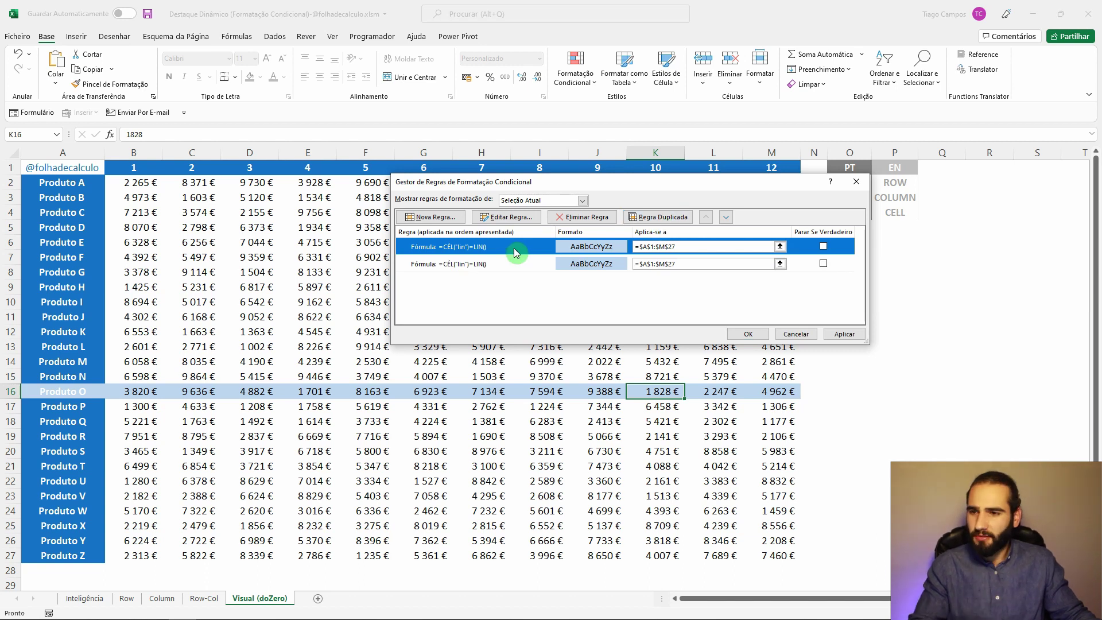
{"action": "double_click", "coordinate": [516, 252]}
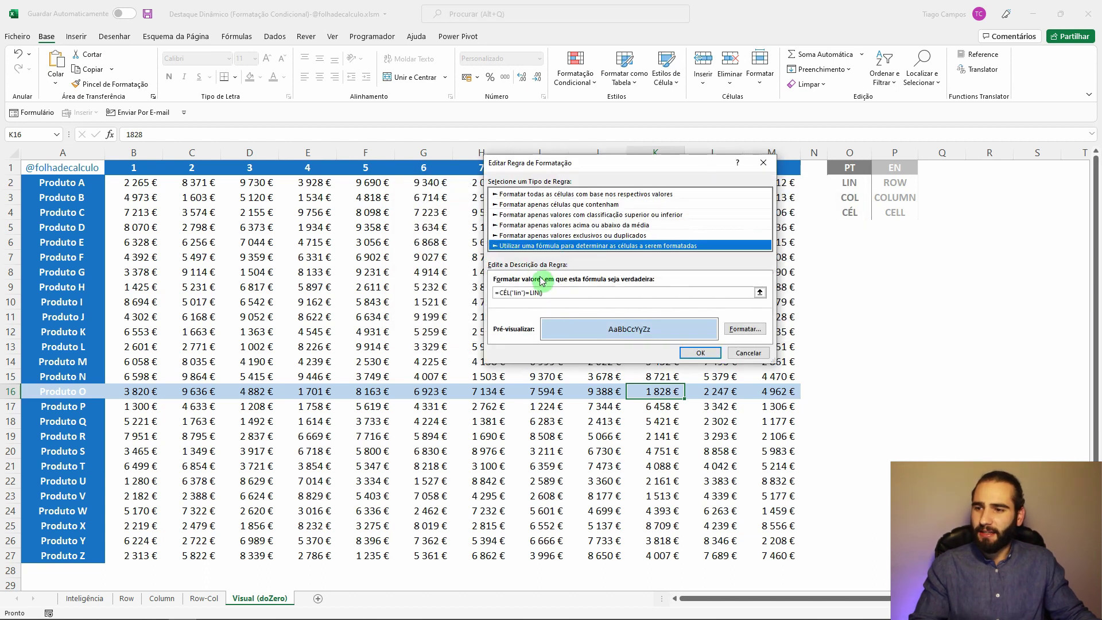
{"action": "left_click", "coordinate": [528, 293]}
{"action": "left_click", "coordinate": [562, 305]}
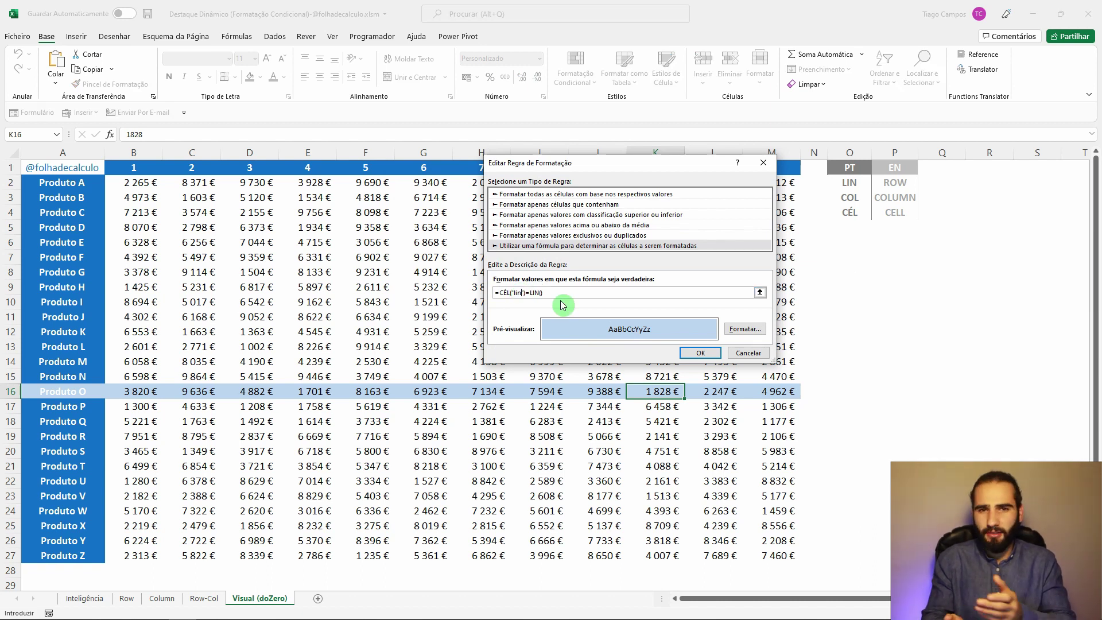
{"action": "key", "text": "BackSpace"}
{"action": "key", "text": "BackSpace"}
{"action": "key", "text": "BackSpace"}
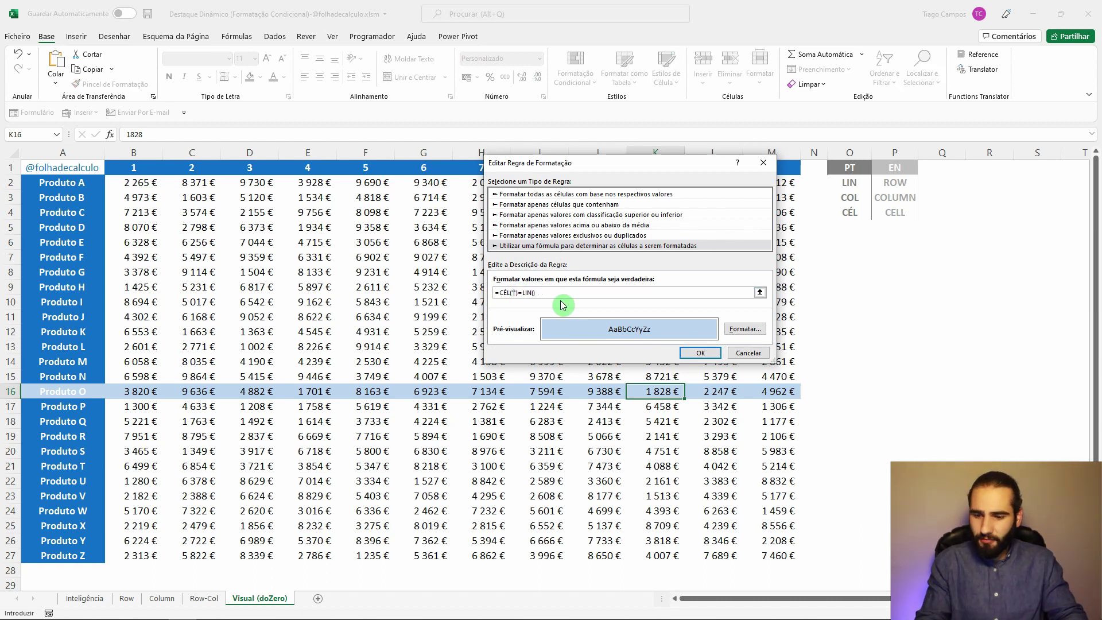
{"action": "type", "text": "col"}
- Change the compared function in the rule's formula to COL() and apply the rules to the table
{"action": "left_click", "coordinate": [541, 293]}
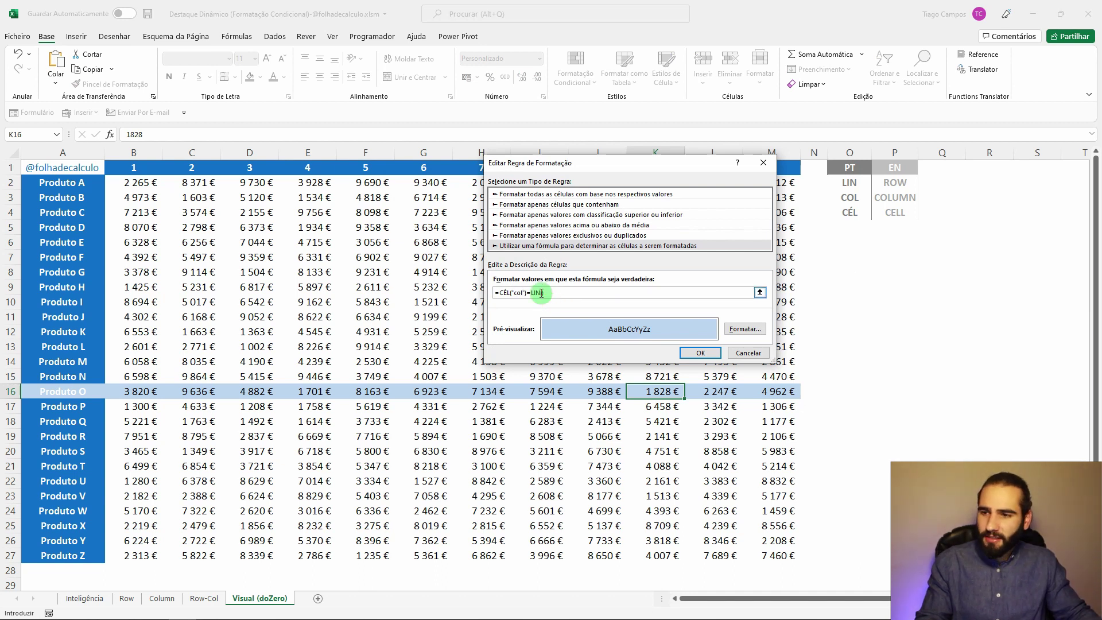
{"action": "key", "text": "BackSpace"}
{"action": "key", "text": "BackSpace"}
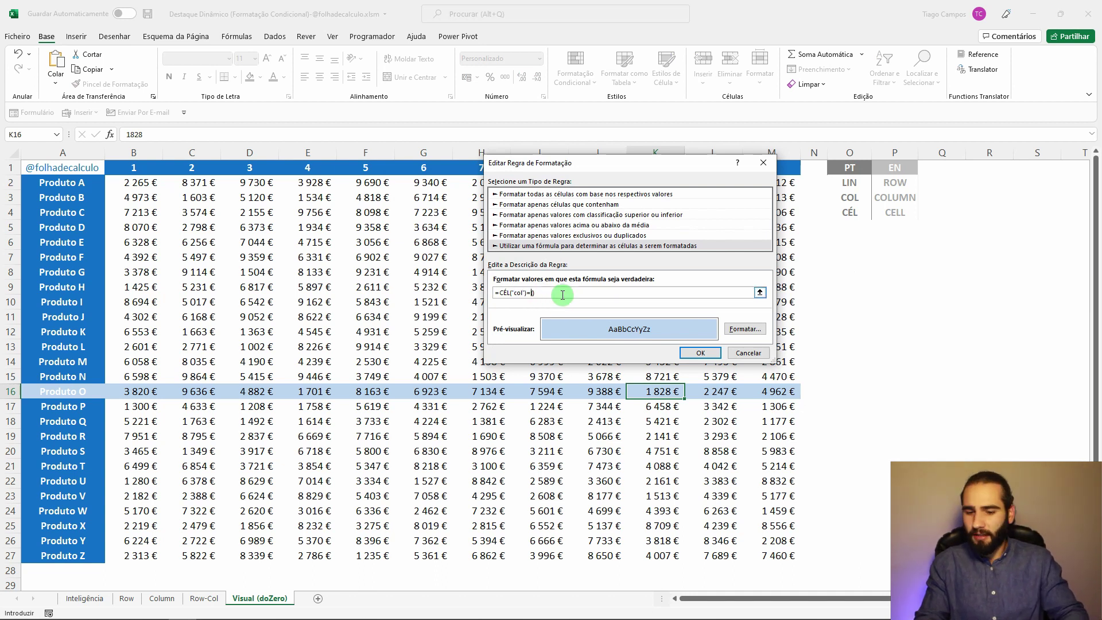
{"action": "type", "text": "col"}
{"action": "left_click", "coordinate": [702, 353]}
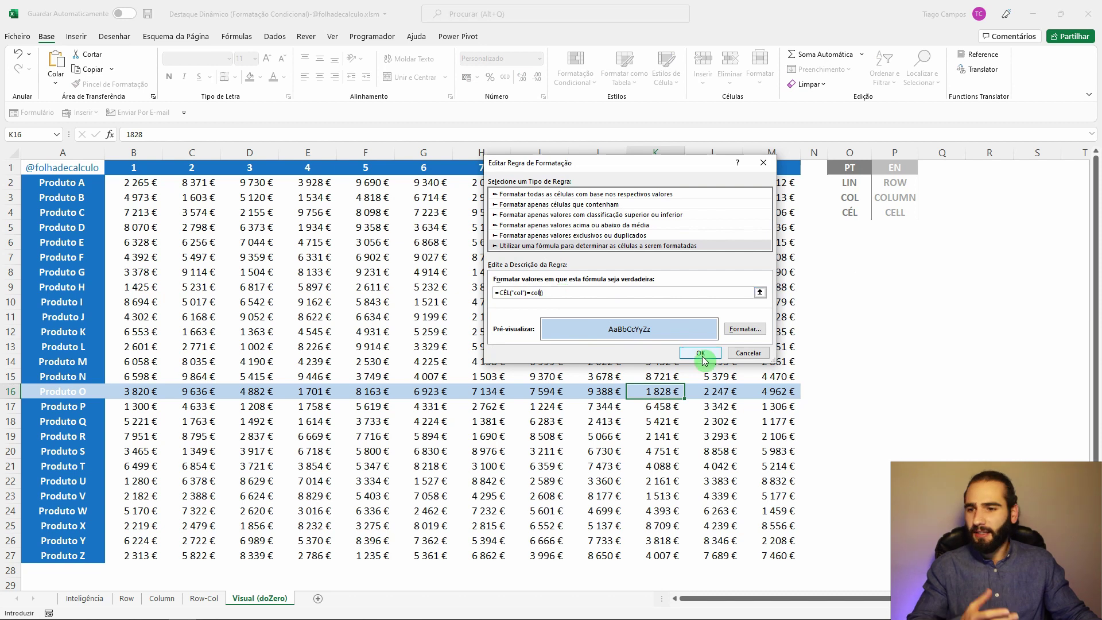
{"action": "left_click", "coordinate": [852, 337]}
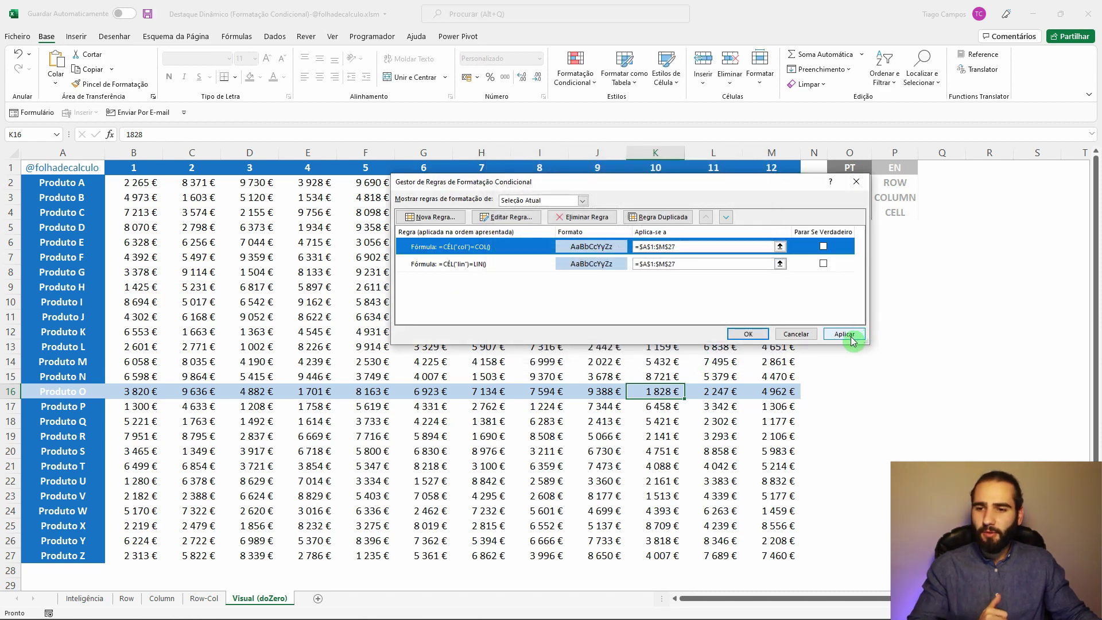
{"action": "left_click", "coordinate": [756, 341]}
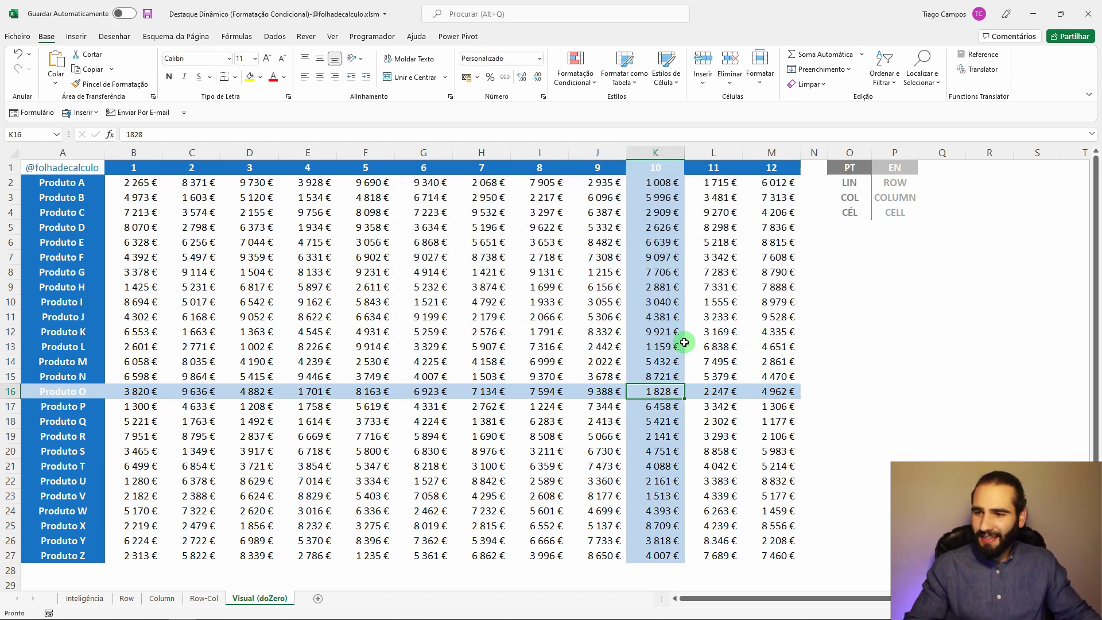
- Check whether the row and column highlight follows the active cell by selecting various cells across the product table
{"action": "left_click", "coordinate": [368, 331]}
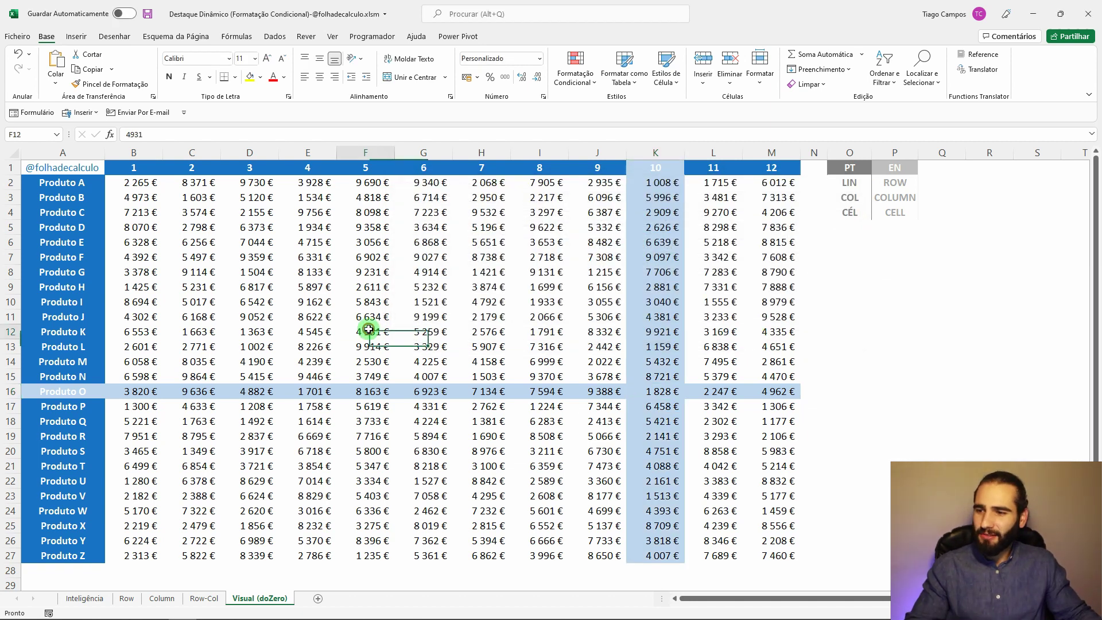
{"action": "left_click", "coordinate": [253, 285]}
{"action": "left_click", "coordinate": [364, 214]}
{"action": "left_click", "coordinate": [521, 225]}
{"action": "left_click", "coordinate": [446, 351]}
{"action": "left_click", "coordinate": [308, 332]}
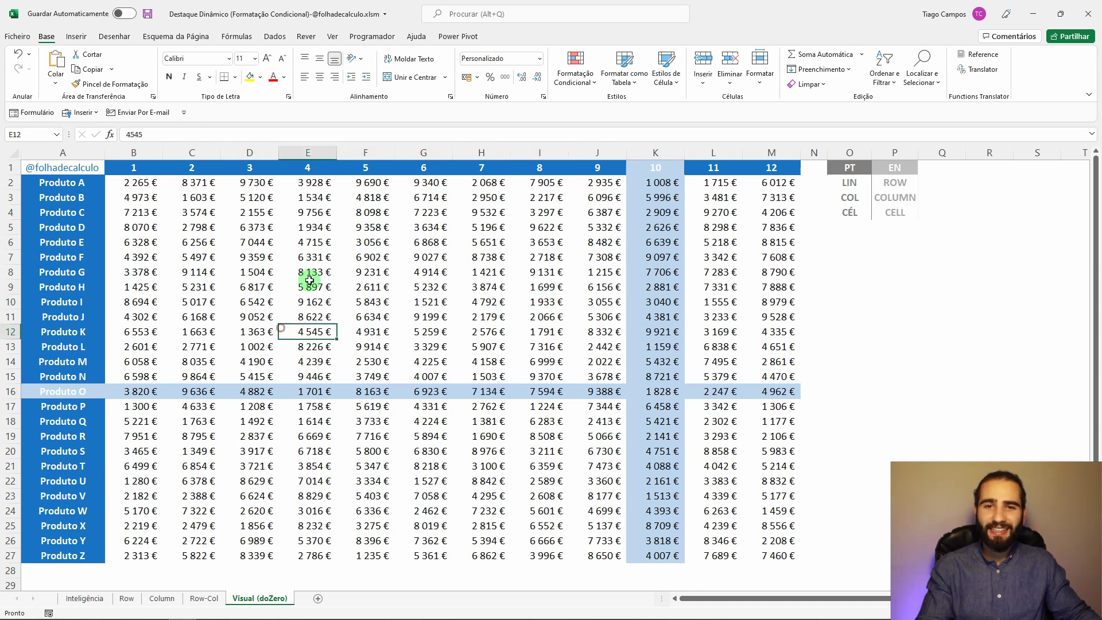
{"action": "left_click", "coordinate": [308, 273]}
{"action": "left_click", "coordinate": [448, 257]}
{"action": "left_click", "coordinate": [480, 350]}
{"action": "left_click_drag", "start_coordinate": [459, 440], "coordinate": [461, 451]}
{"action": "left_click", "coordinate": [349, 328]}
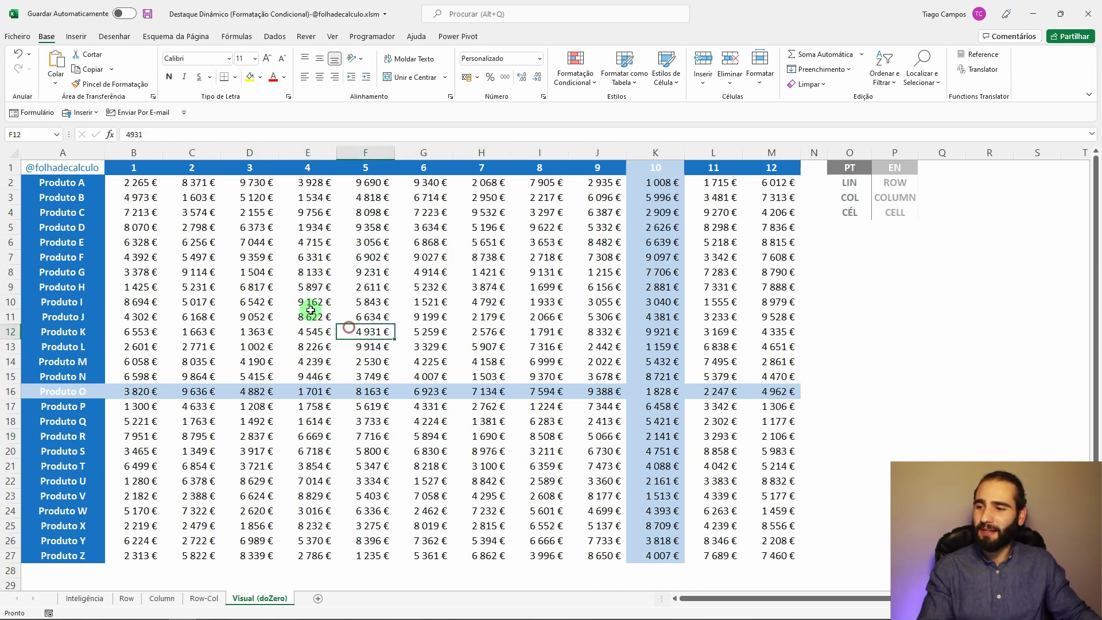
- Select D6, G13 and J20 in turn, recalculating each time to refresh the row and column highlight, and select E9
{"action": "left_click", "coordinate": [245, 236]}
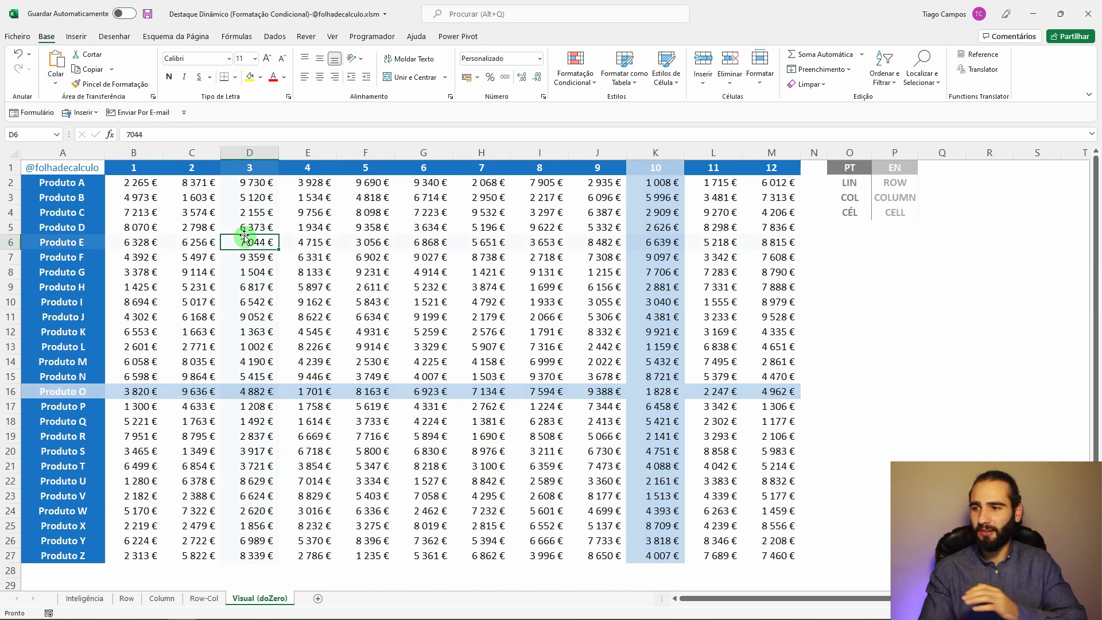
{"action": "left_click", "coordinate": [424, 348]}
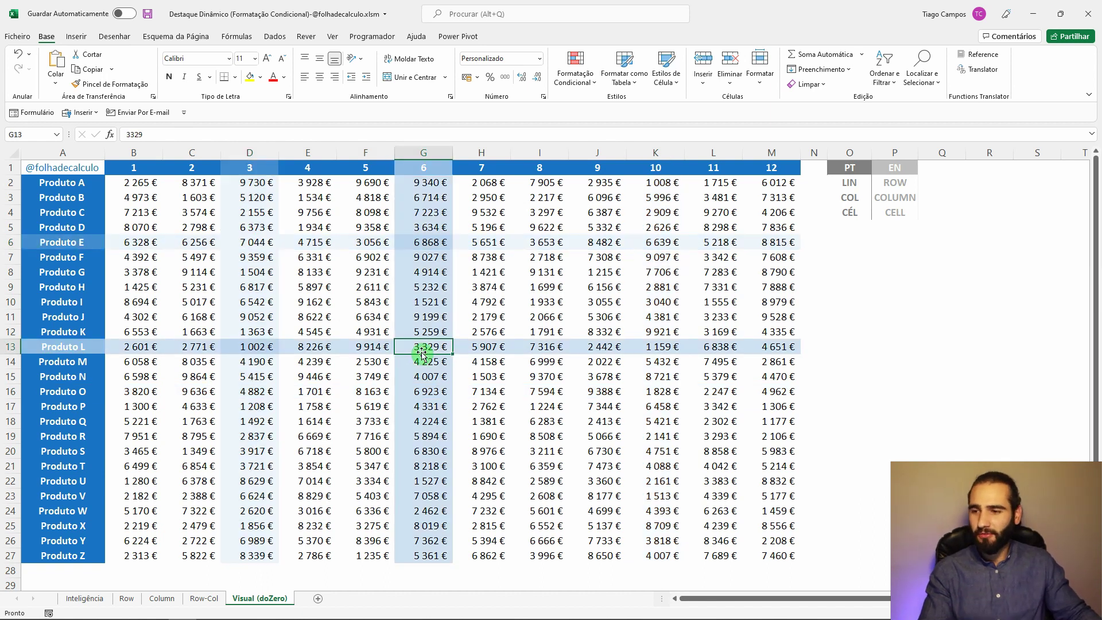
{"action": "left_click", "coordinate": [598, 449]}
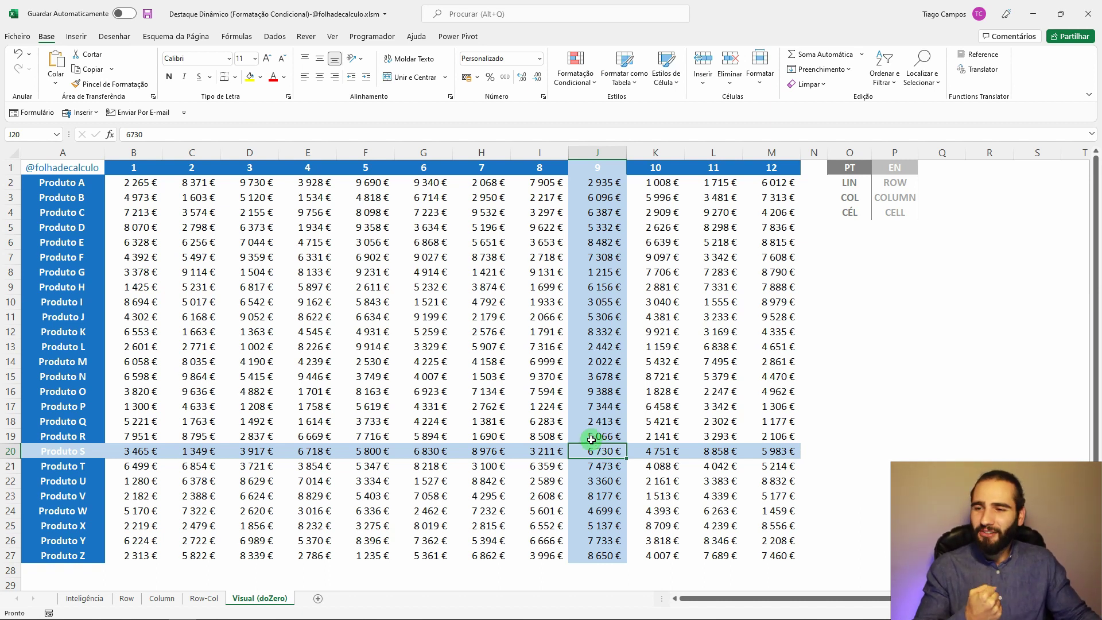
{"action": "left_click", "coordinate": [301, 286]}
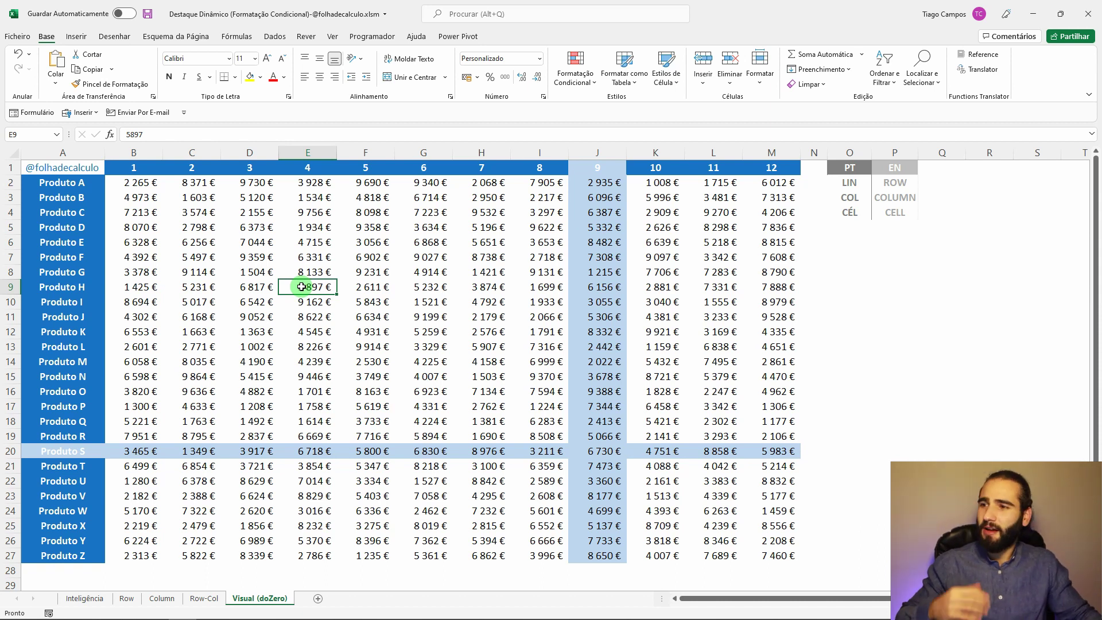
- Check in the Excel options for ribbon customization that the Programador entry is enabled among the main tabs
{"action": "left_click", "coordinate": [375, 39]}
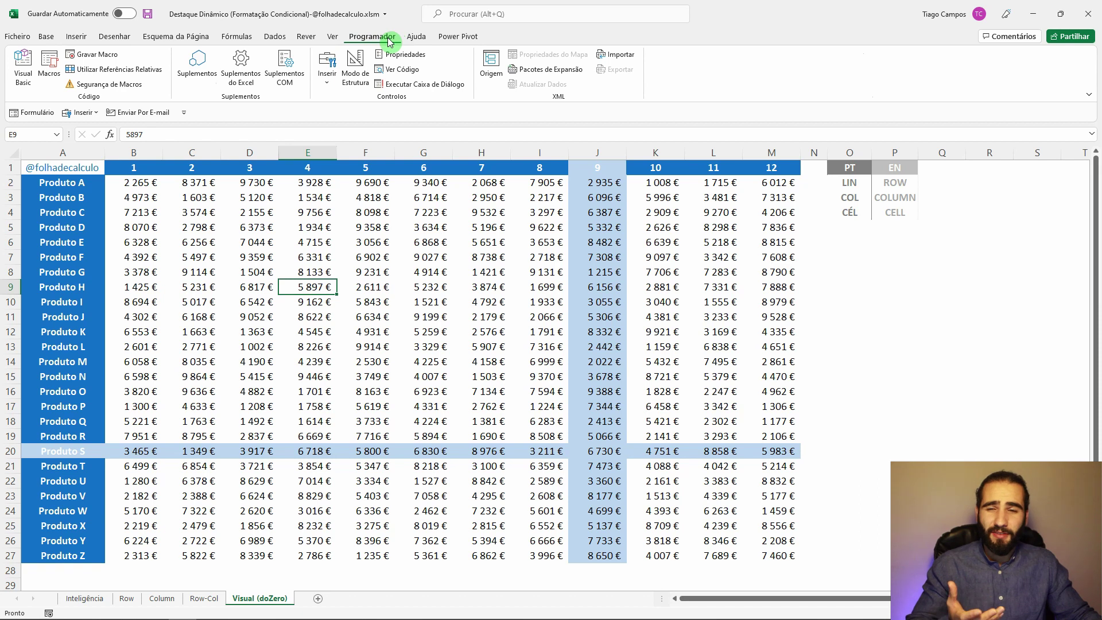
{"action": "left_click", "coordinate": [26, 41]}
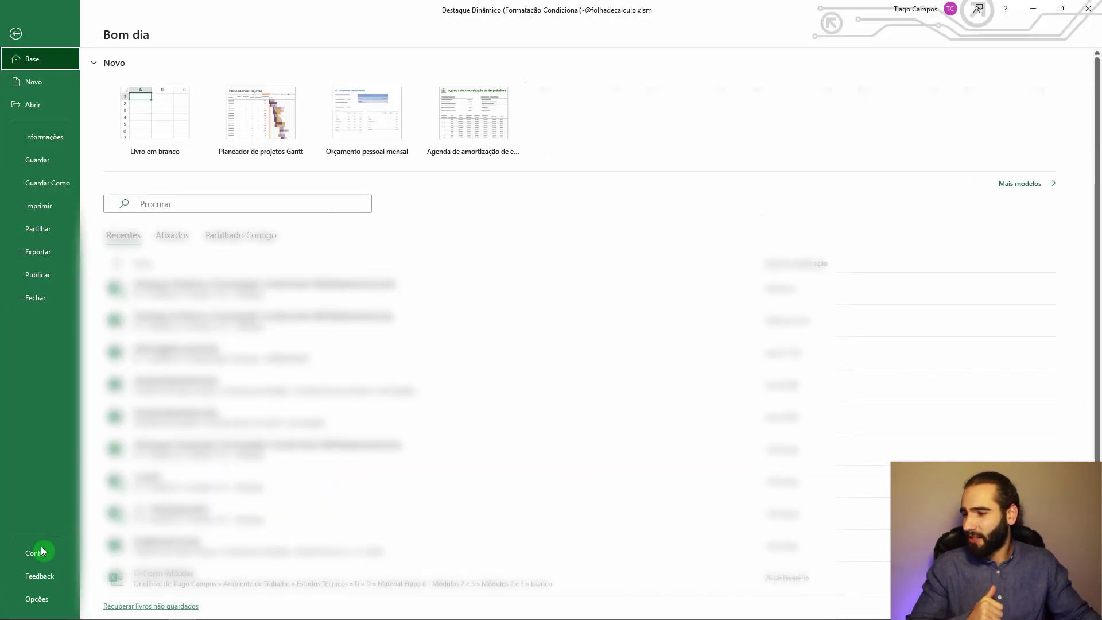
{"action": "left_click", "coordinate": [38, 597]}
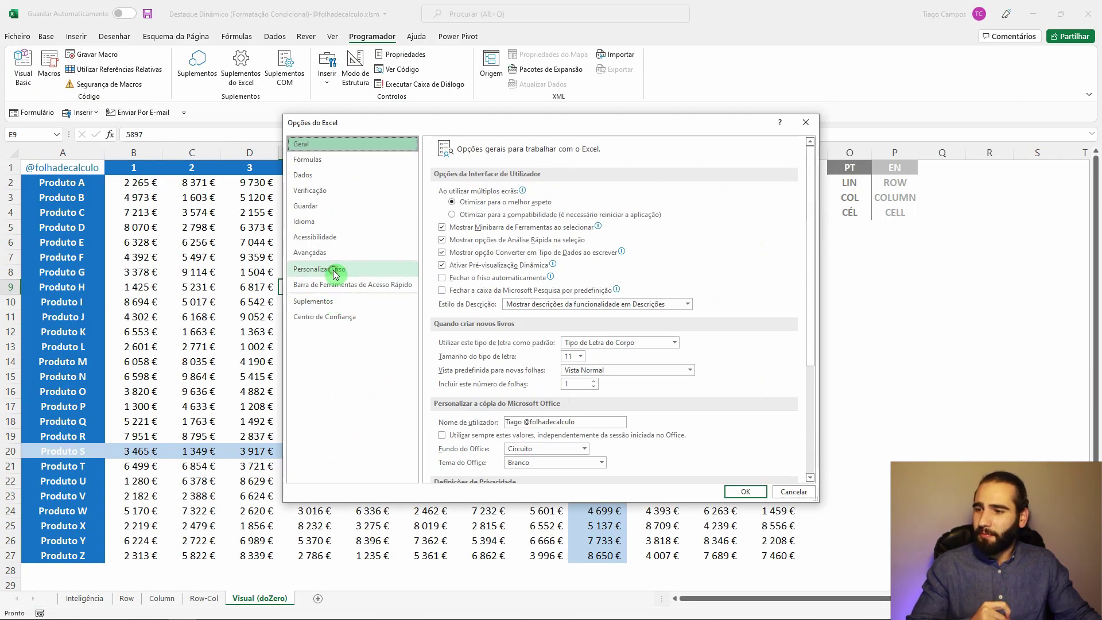
{"action": "left_click", "coordinate": [310, 274]}
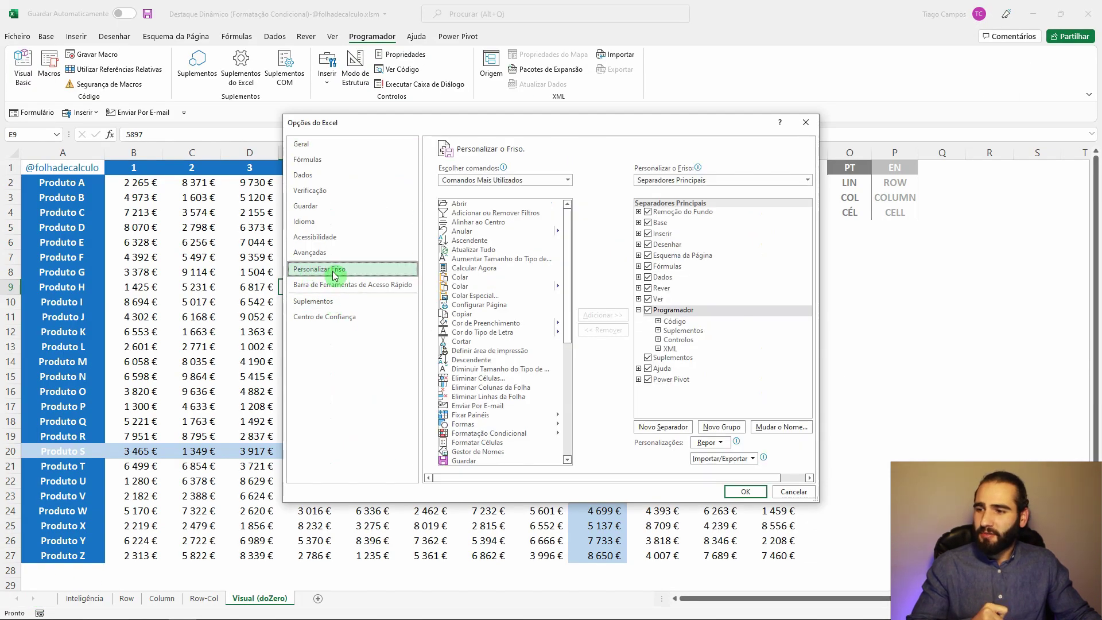
{"action": "left_click", "coordinate": [649, 313]}
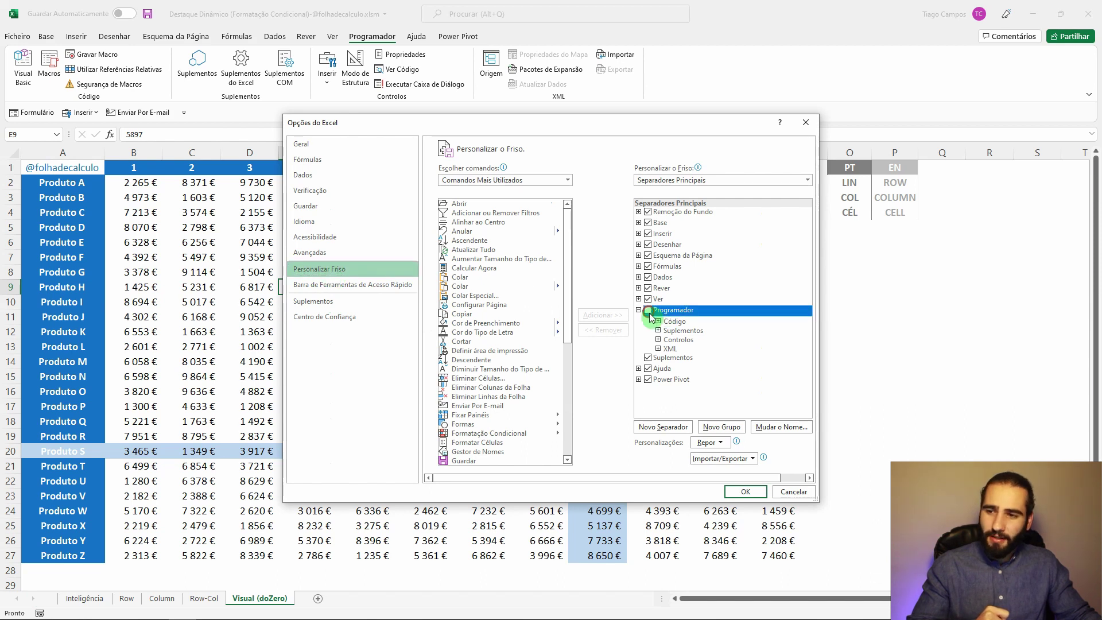
{"action": "double_click", "coordinate": [649, 312]}
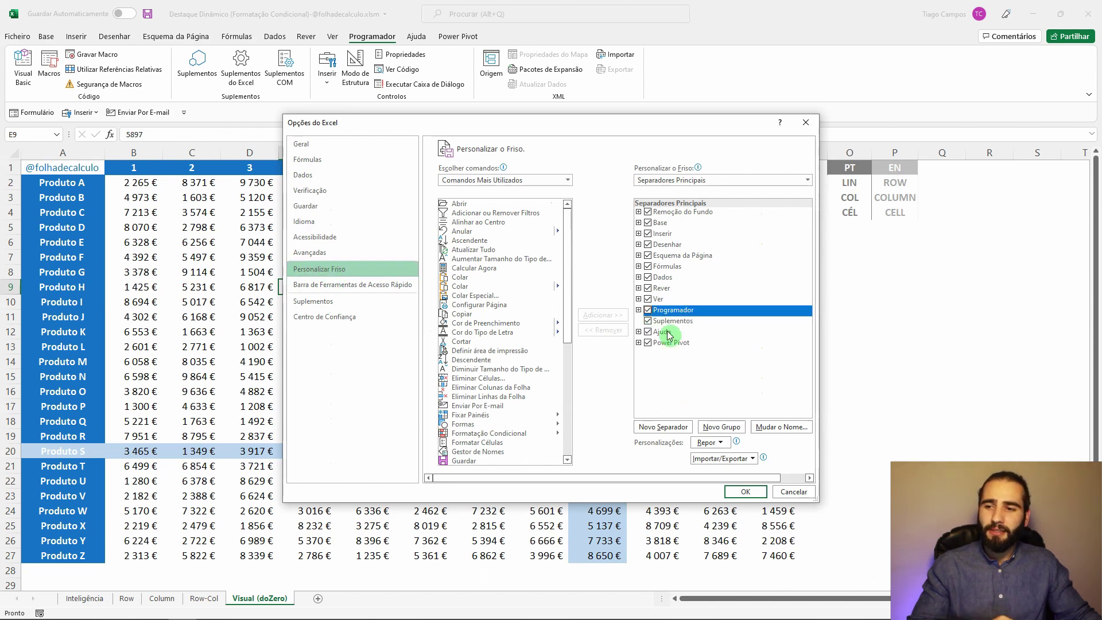
{"action": "left_click", "coordinate": [753, 496]}
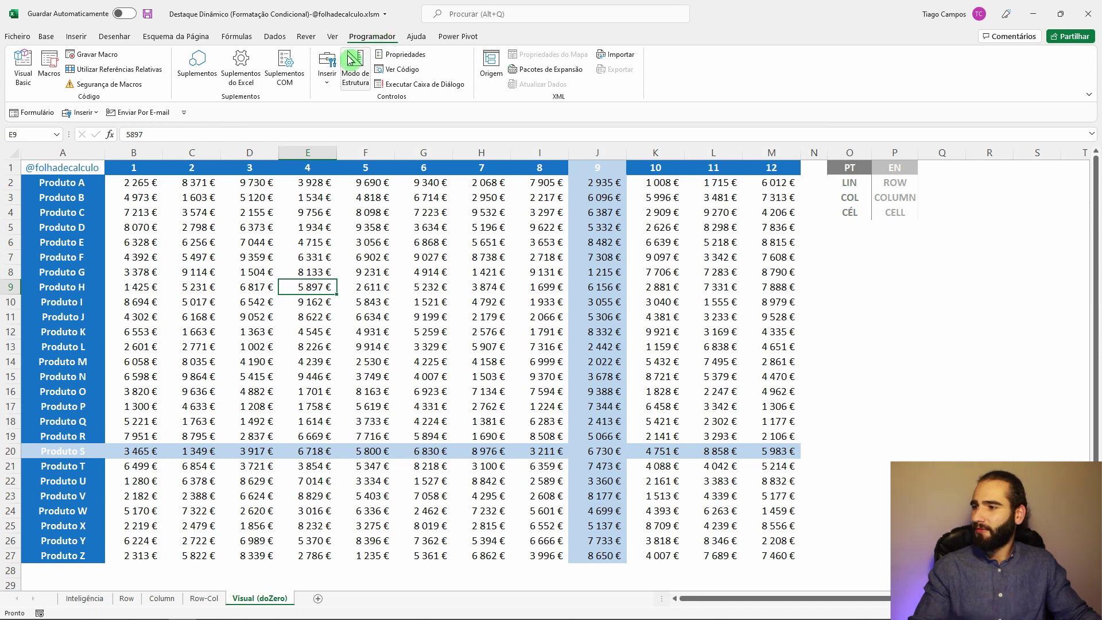
- Switch to the Visual Basic editor and open the code window of the sheet Folha4 (Visual (doZero))
{"action": "left_click", "coordinate": [30, 80]}
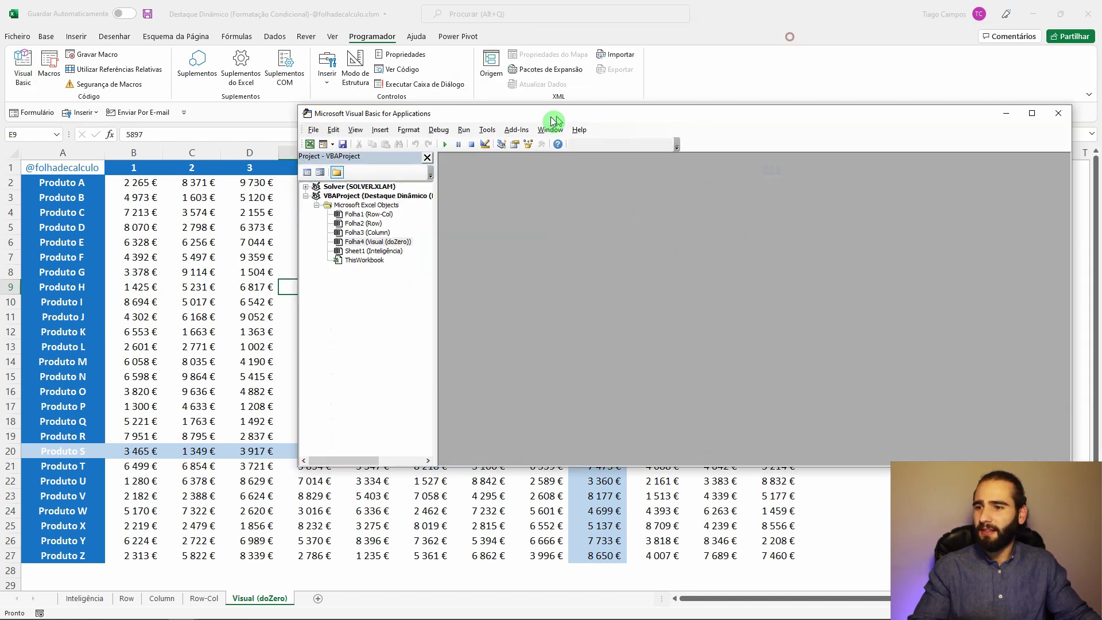
{"action": "left_click", "coordinate": [355, 245]}
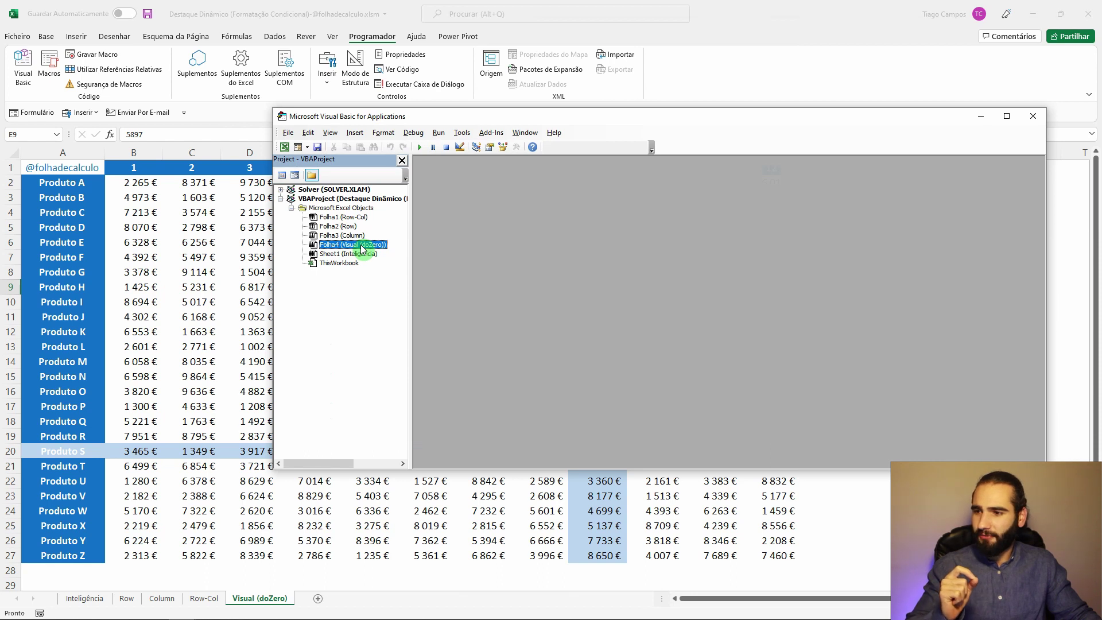
{"action": "double_click", "coordinate": [362, 249]}
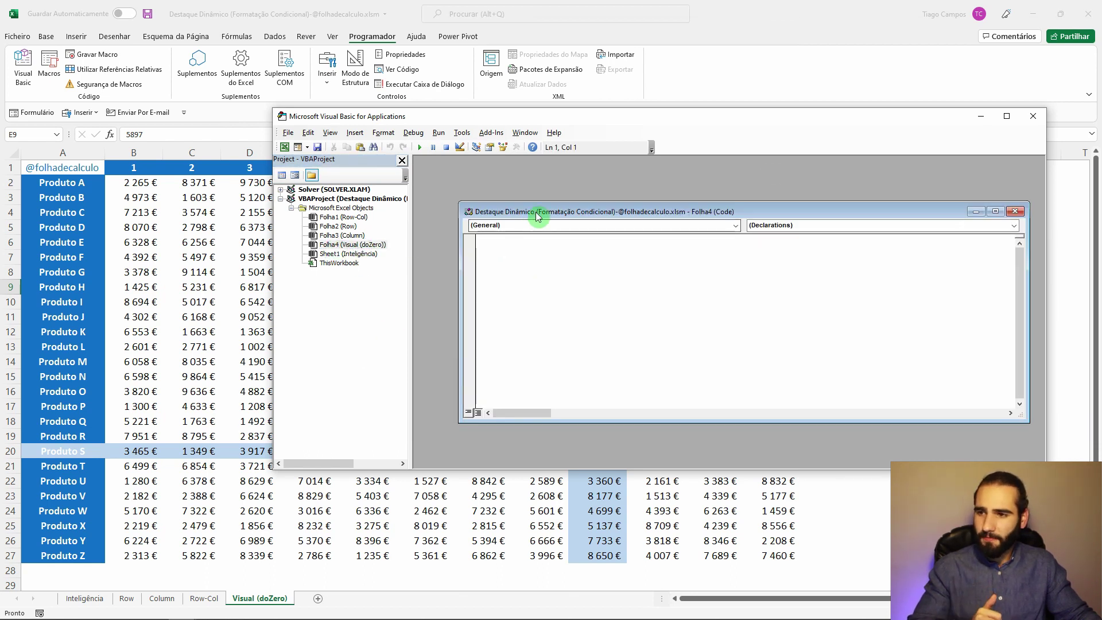
- Create a Worksheet SelectionChange event procedure in the Folha4 code window
{"action": "left_click_drag", "start_coordinate": [537, 212], "coordinate": [488, 188]}
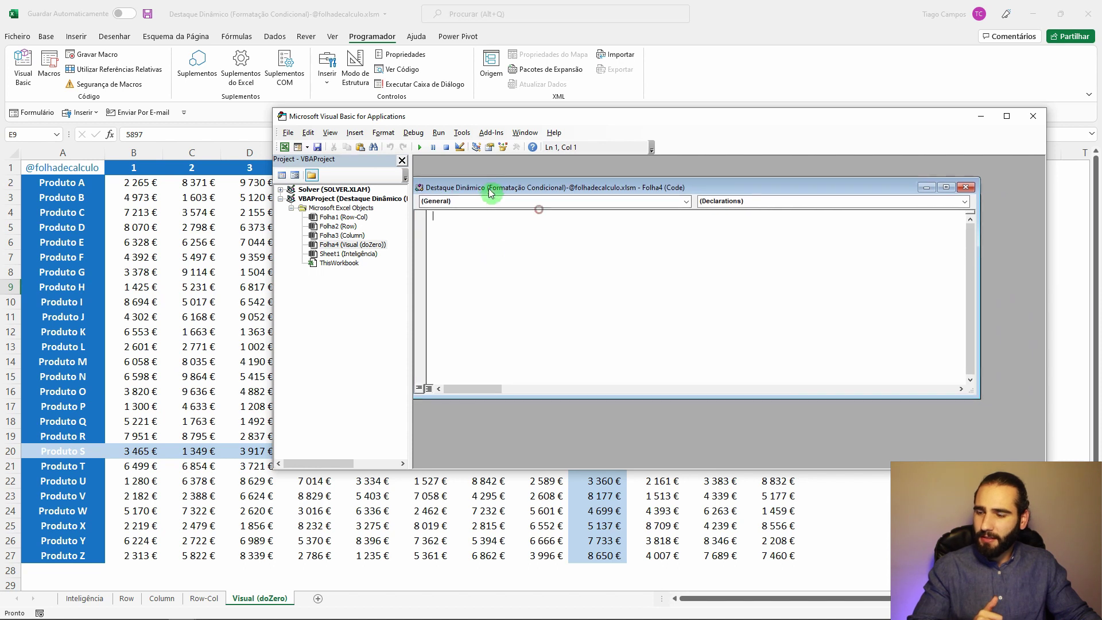
{"action": "left_click", "coordinate": [565, 205]}
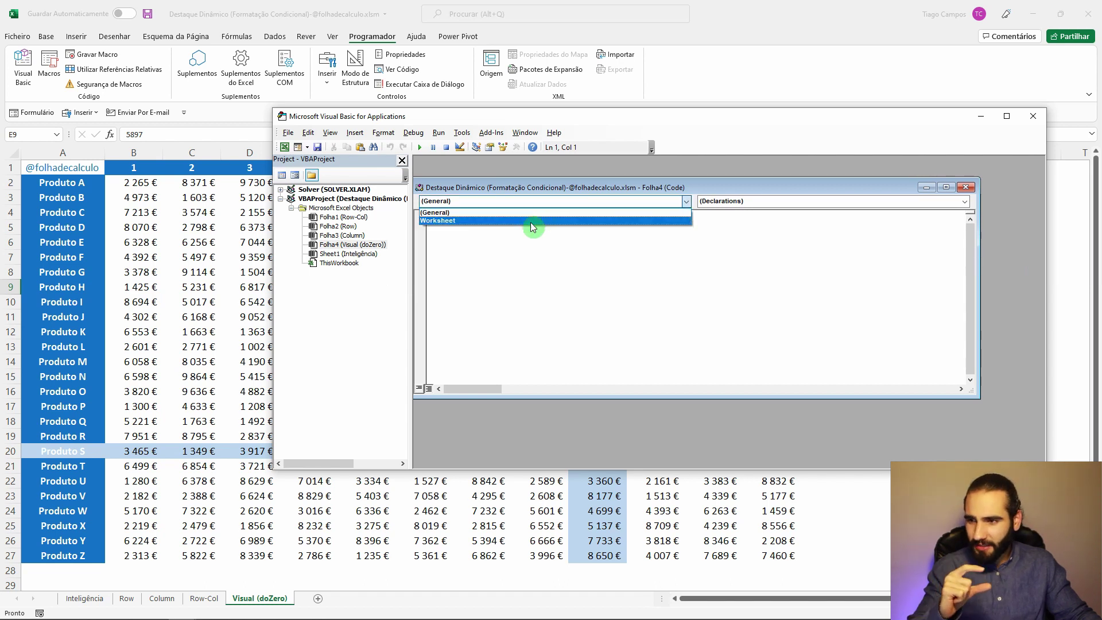
{"action": "left_click", "coordinate": [525, 223]}
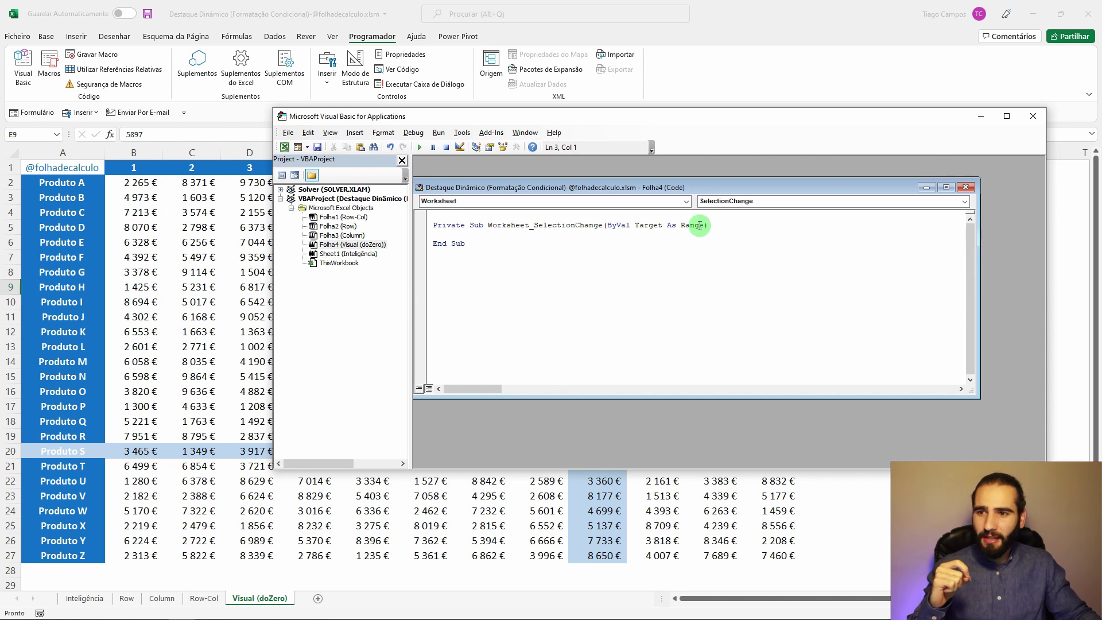
{"action": "left_click", "coordinate": [763, 202]}
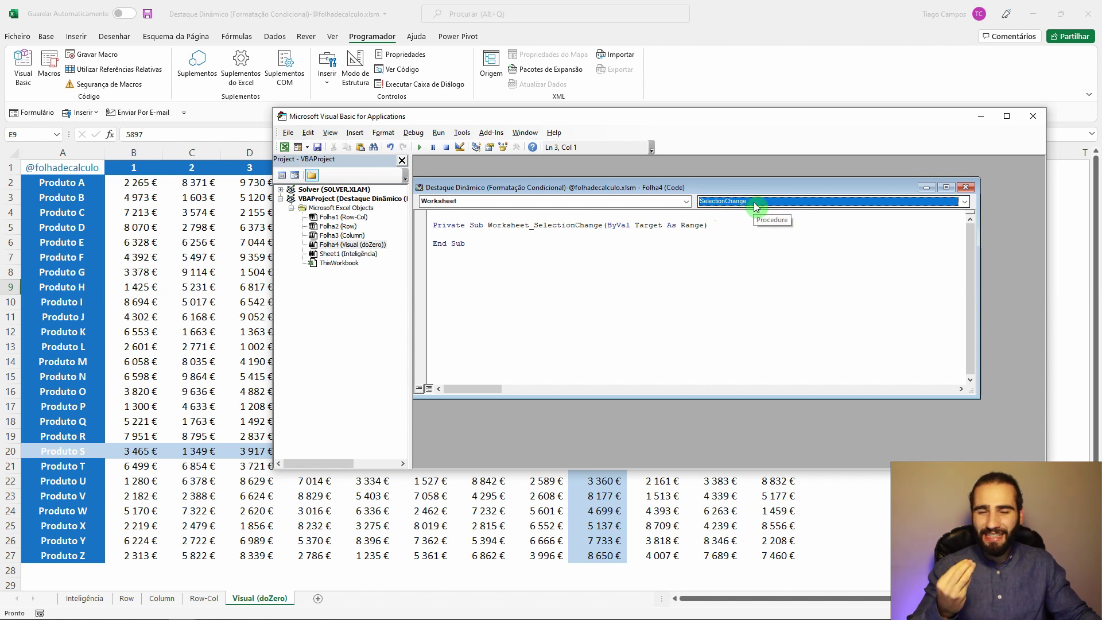
- Add the indented line Application.Calculate inside the Worksheet_SelectionChange procedure
{"action": "left_click", "coordinate": [472, 236]}
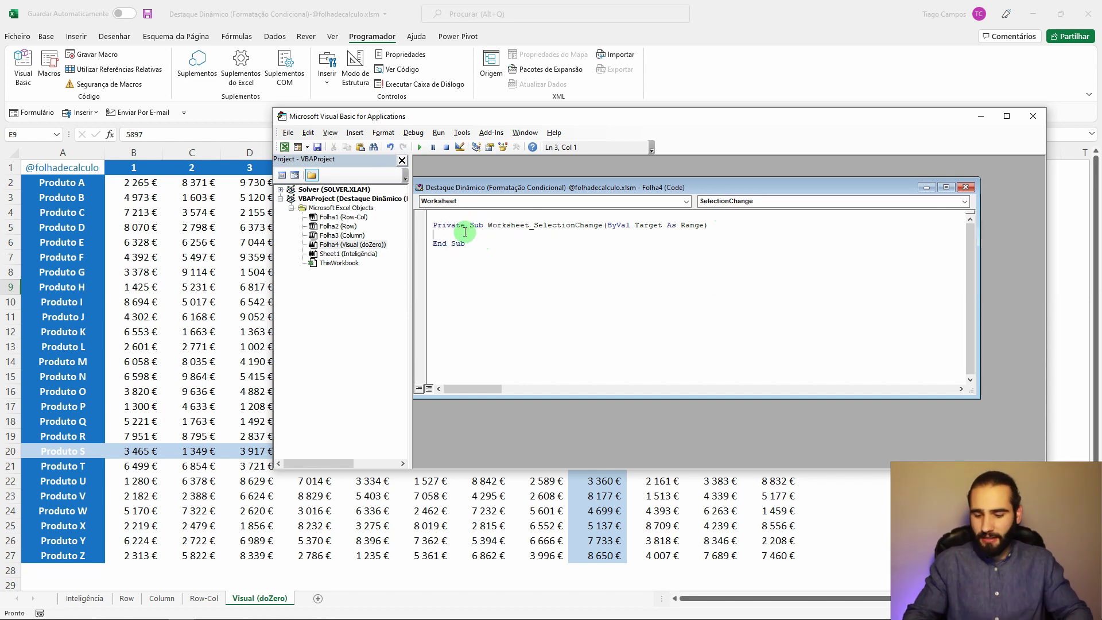
{"action": "key", "text": "Tab"}
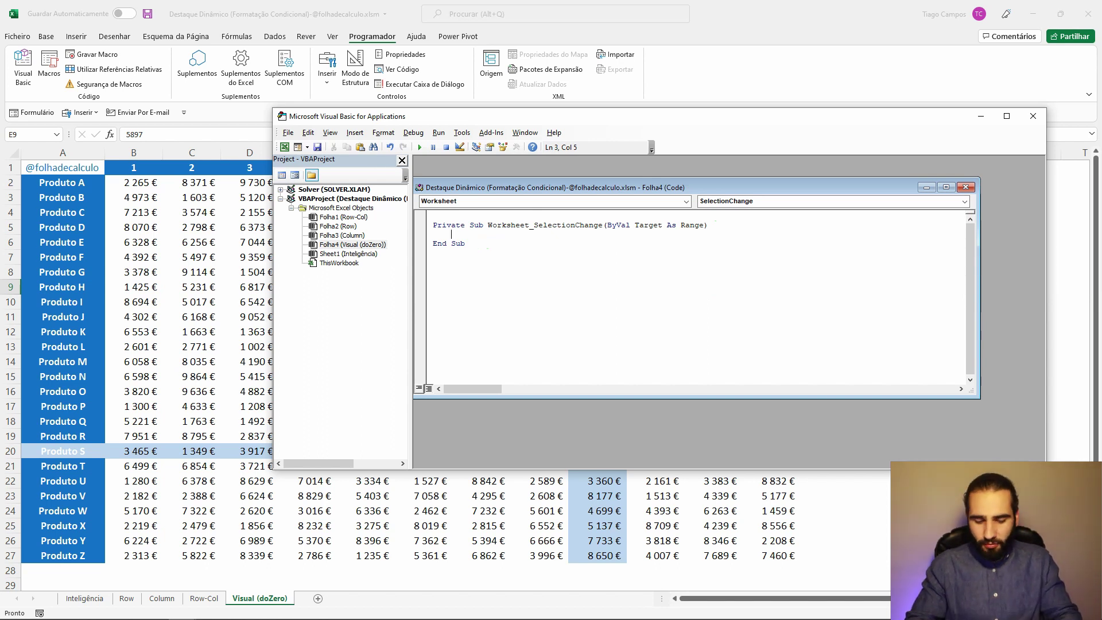
{"action": "type", "text": "Applicati"}
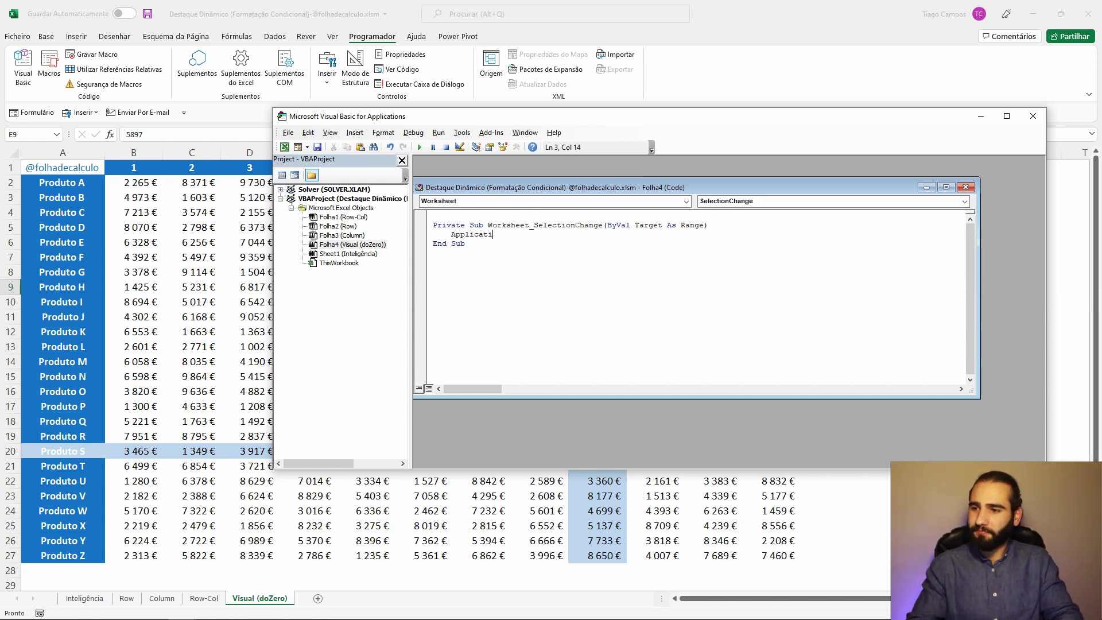
{"action": "type", "text": "on"}
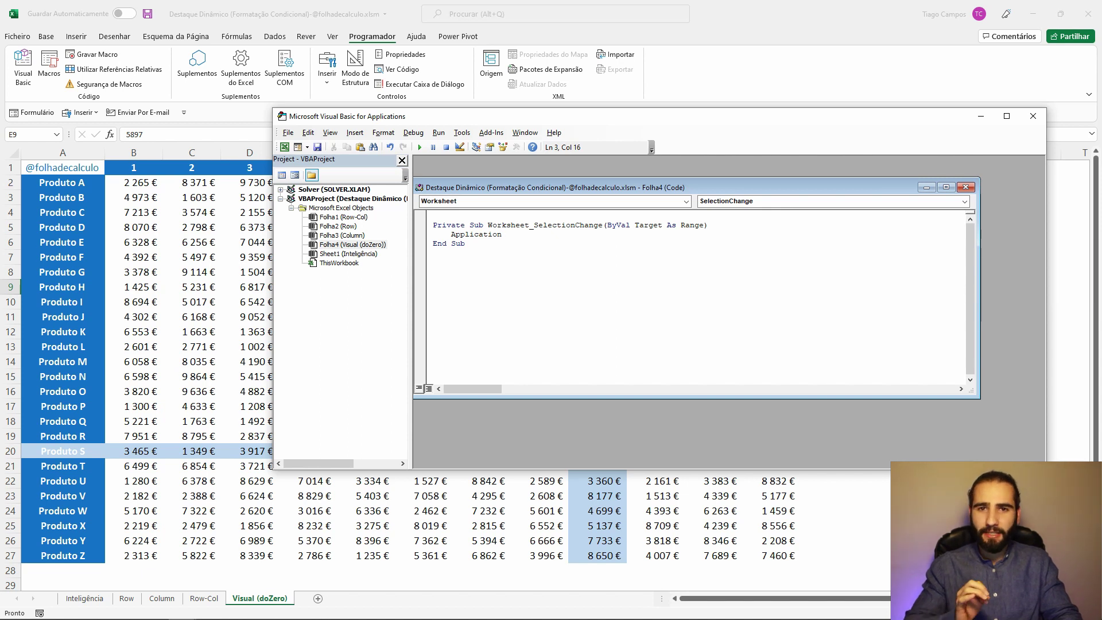
{"action": "type", "text": "."}
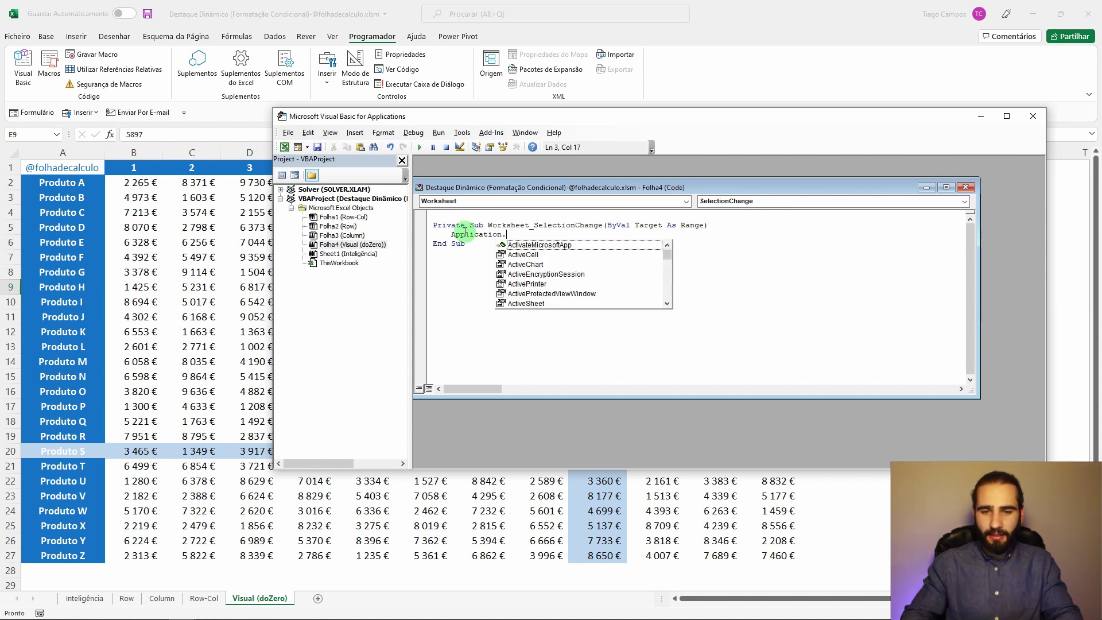
{"action": "type", "text": "Ca"}
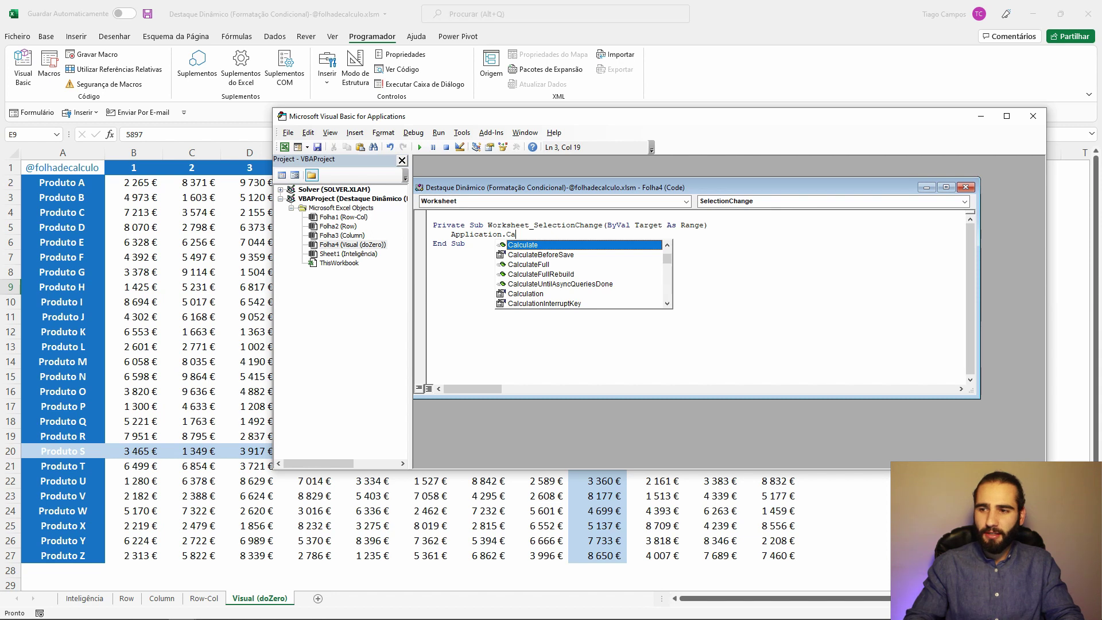
{"action": "key", "text": "Tab"}
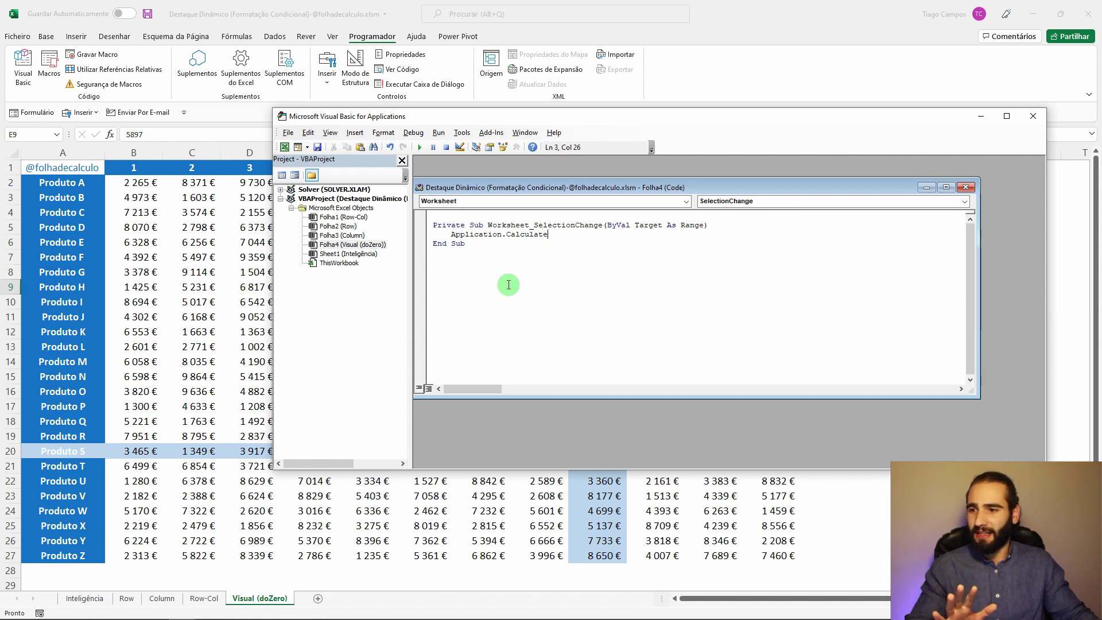
- Switch back to the Excel worksheet and test the automatic row and column highlight on scattered table cells, including F11 and K9
{"action": "key", "text": "alt+F11"}
{"action": "left_click", "coordinate": [220, 262]}
{"action": "left_click", "coordinate": [364, 315]}
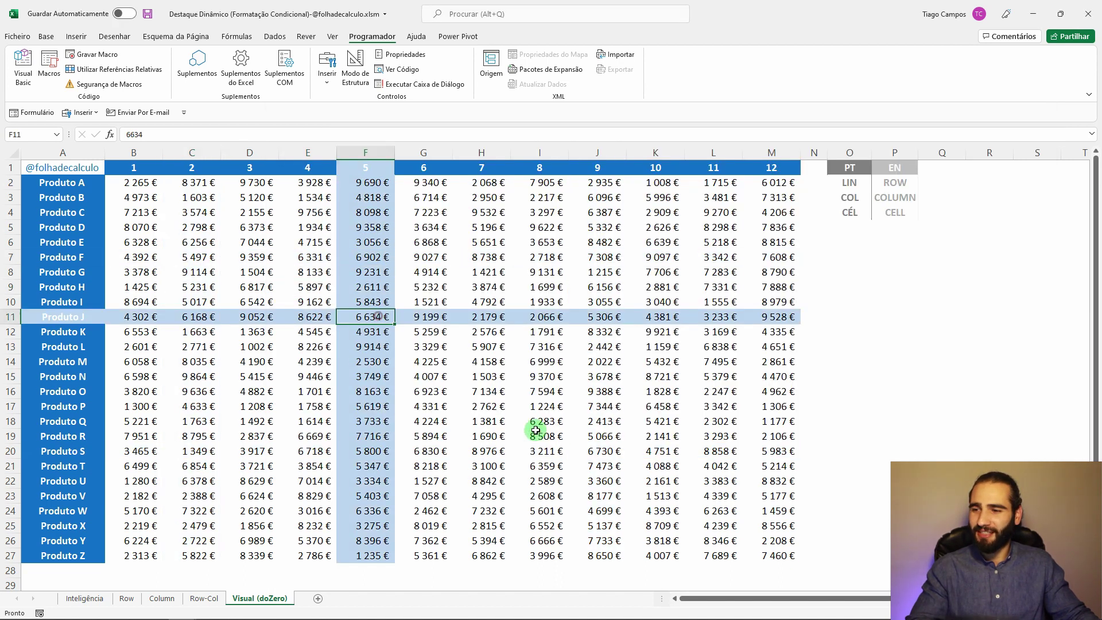
{"action": "left_click", "coordinate": [550, 435]}
{"action": "left_click", "coordinate": [703, 283]}
{"action": "left_click", "coordinate": [184, 217]}
{"action": "left_click", "coordinate": [276, 379]}
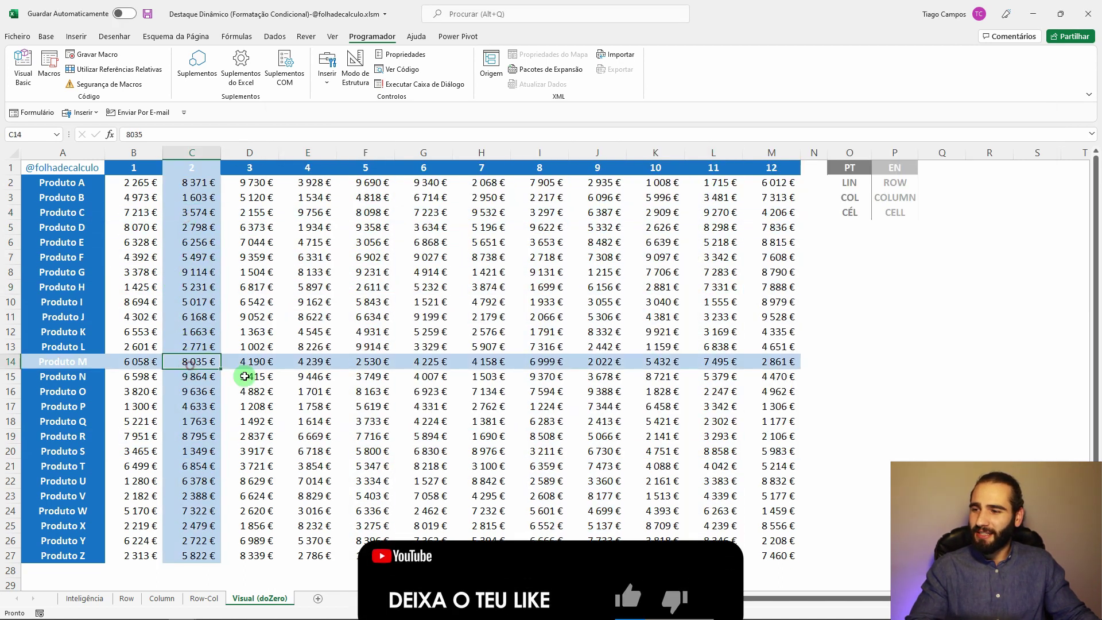
{"action": "left_click", "coordinate": [540, 422]}
{"action": "left_click", "coordinate": [645, 285]}
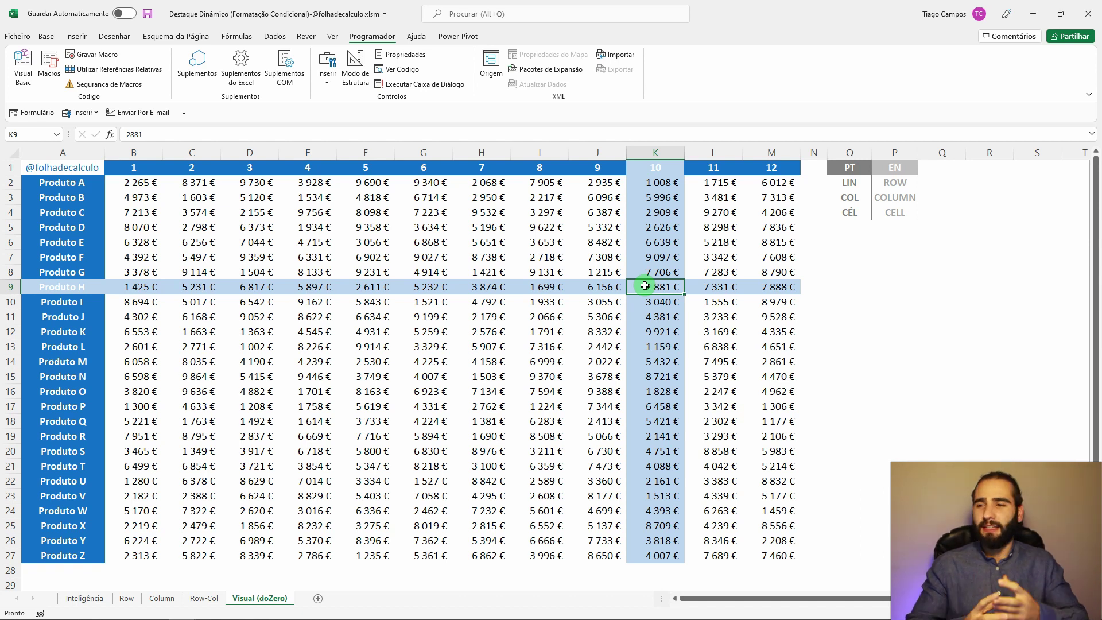
- Show the Base commands and check the highlight on further product table cells, including H19, I10, K5 and C12
{"action": "left_click", "coordinate": [46, 36]}
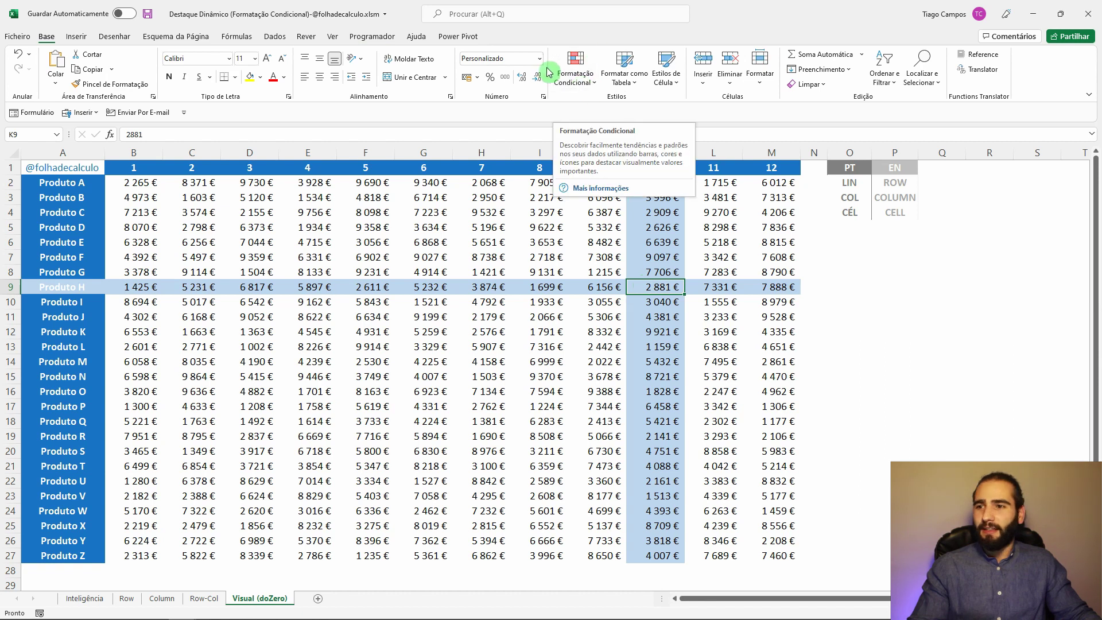
{"action": "left_click", "coordinate": [351, 241]}
{"action": "left_click", "coordinate": [467, 436]}
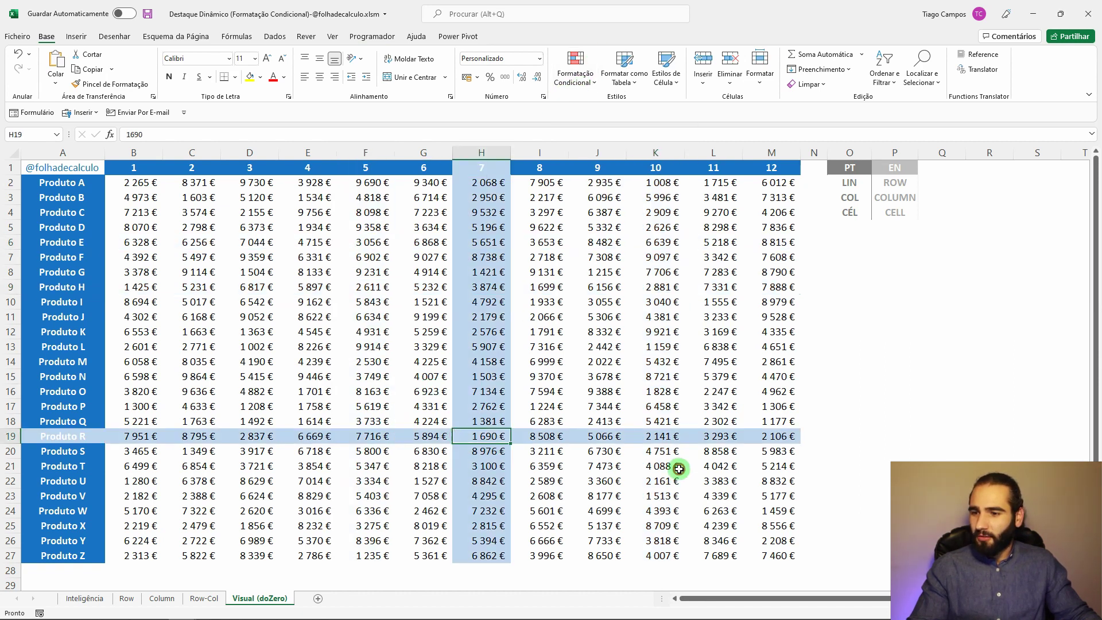
{"action": "left_click", "coordinate": [678, 468]}
{"action": "left_click", "coordinate": [460, 373]}
{"action": "left_click", "coordinate": [138, 241]}
{"action": "left_click", "coordinate": [515, 298]}
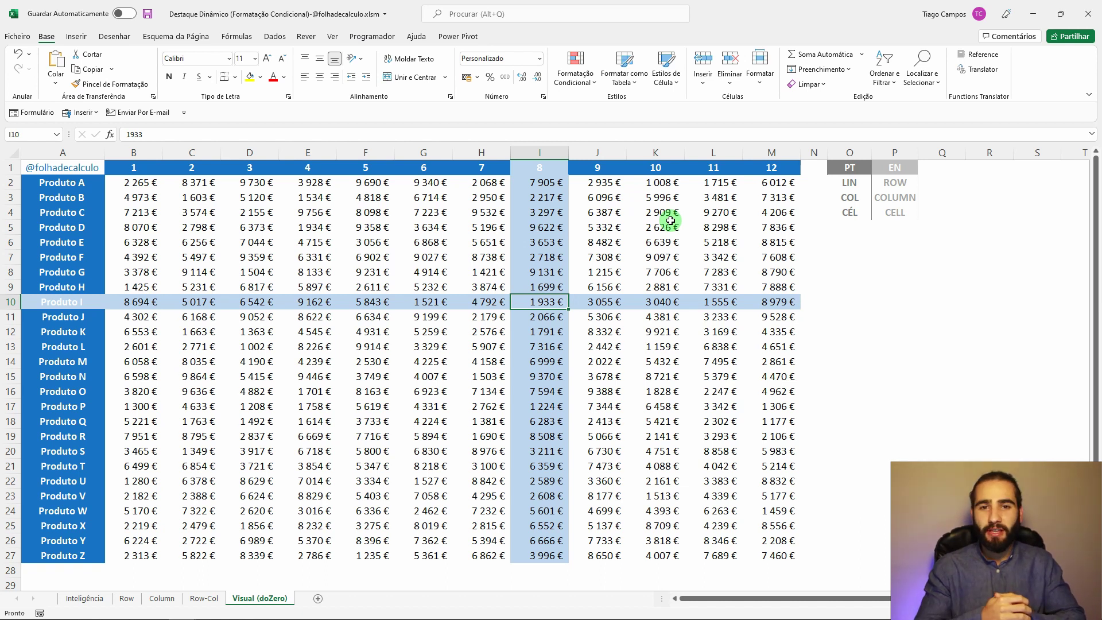
{"action": "left_click", "coordinate": [671, 219]}
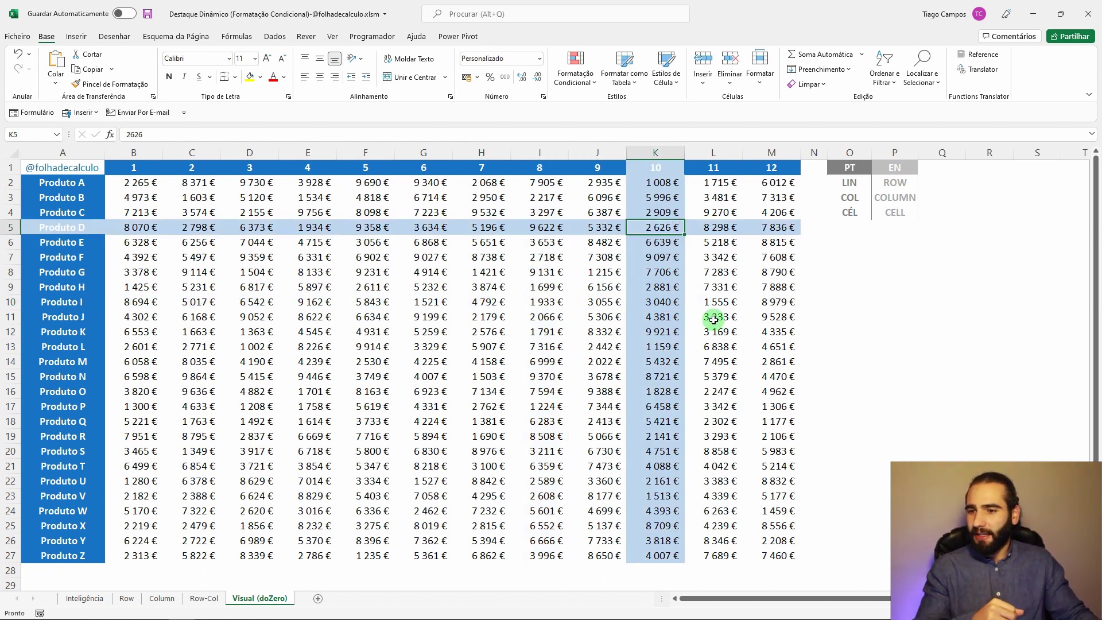
{"action": "left_click", "coordinate": [722, 359]}
{"action": "left_click", "coordinate": [345, 454]}
{"action": "left_click", "coordinate": [218, 336]}
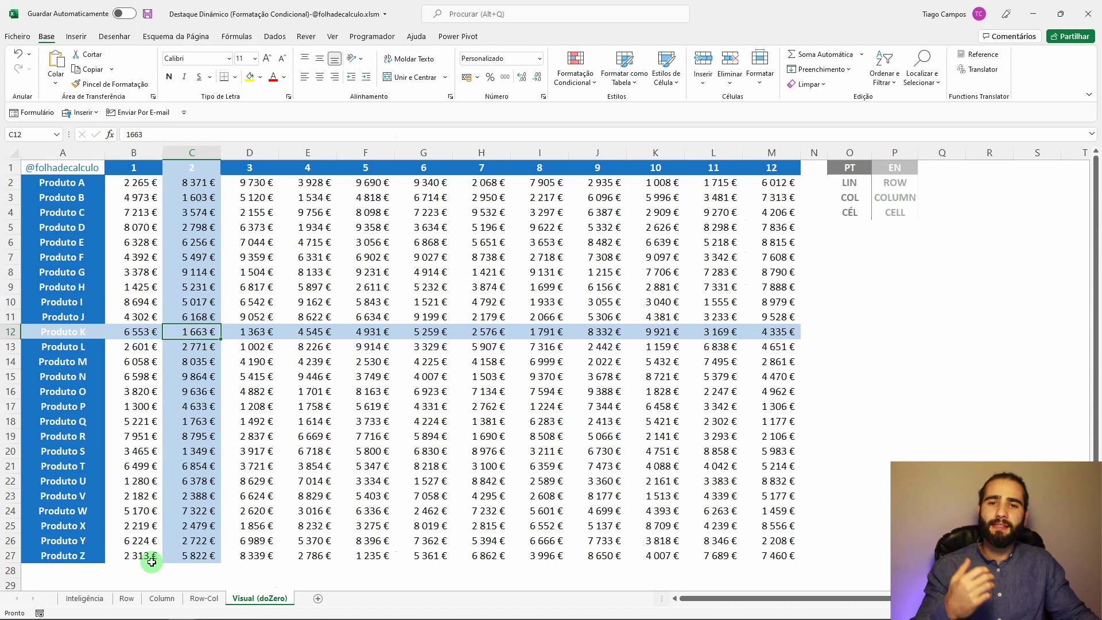
- Check in the Save As file types for the macro-enabled workbook format (*.xlsm), and return to the sheet without saving
{"action": "left_click", "coordinate": [20, 37]}
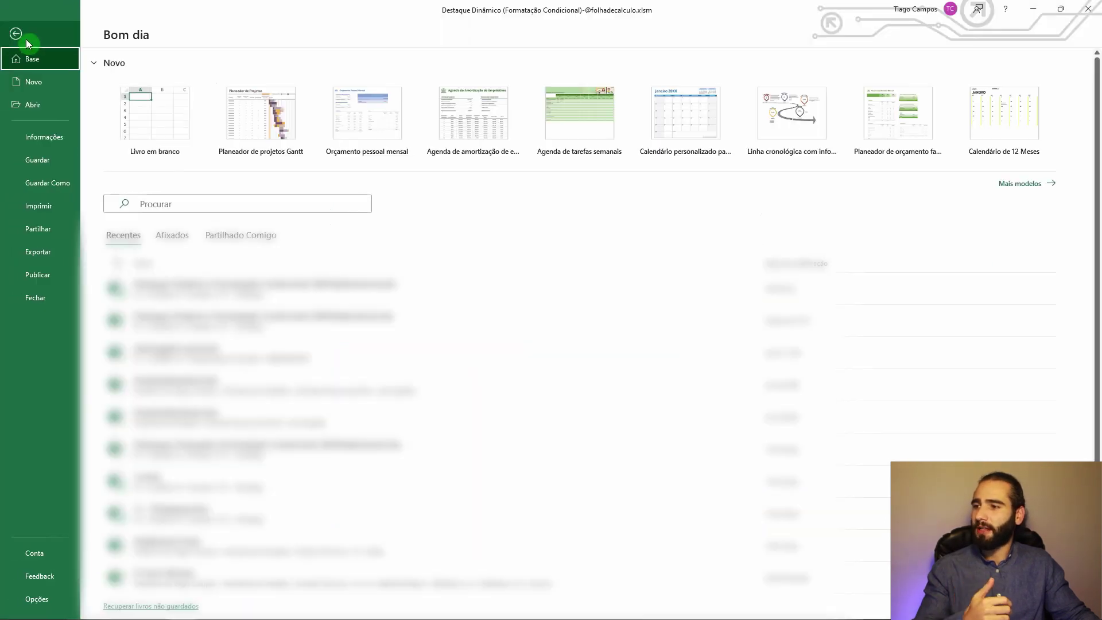
{"action": "left_click", "coordinate": [49, 181]}
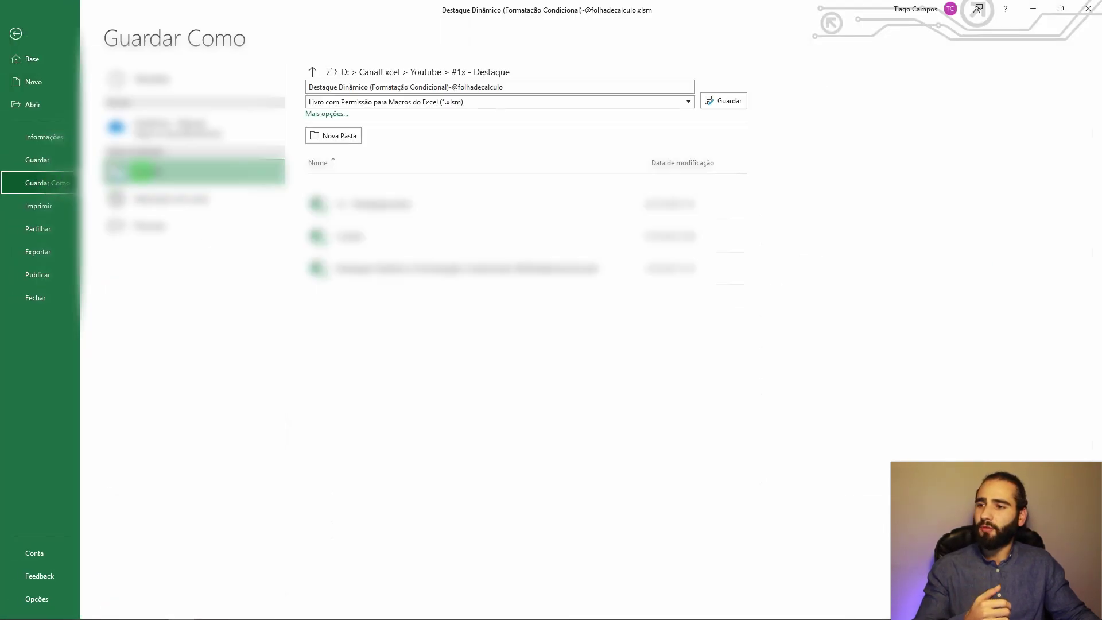
{"action": "left_click", "coordinate": [672, 103]}
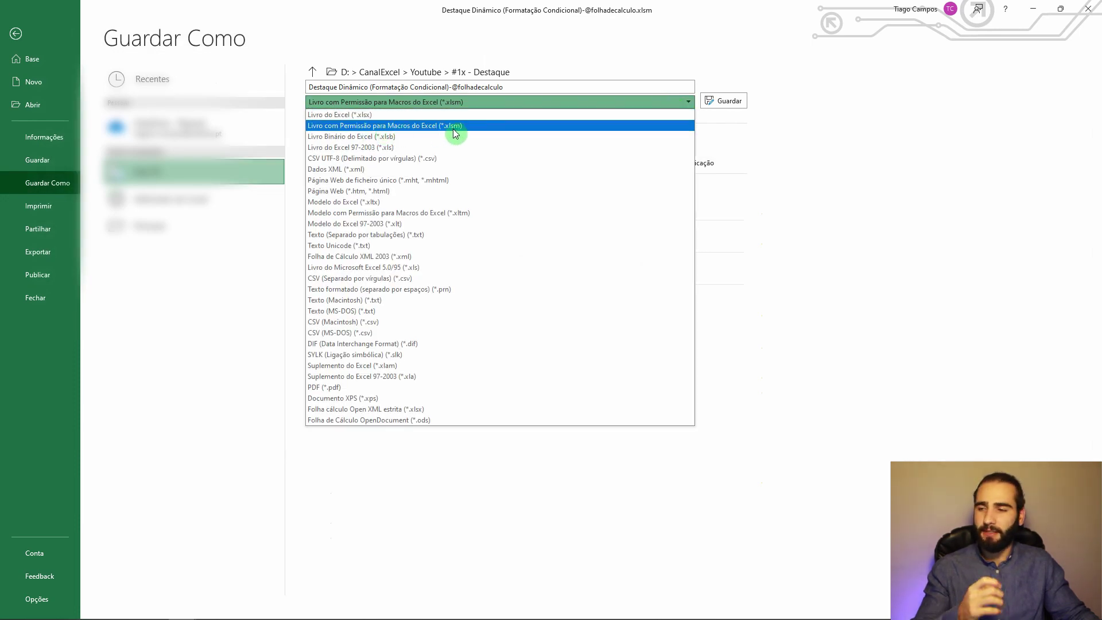
{"action": "left_click", "coordinate": [16, 38]}
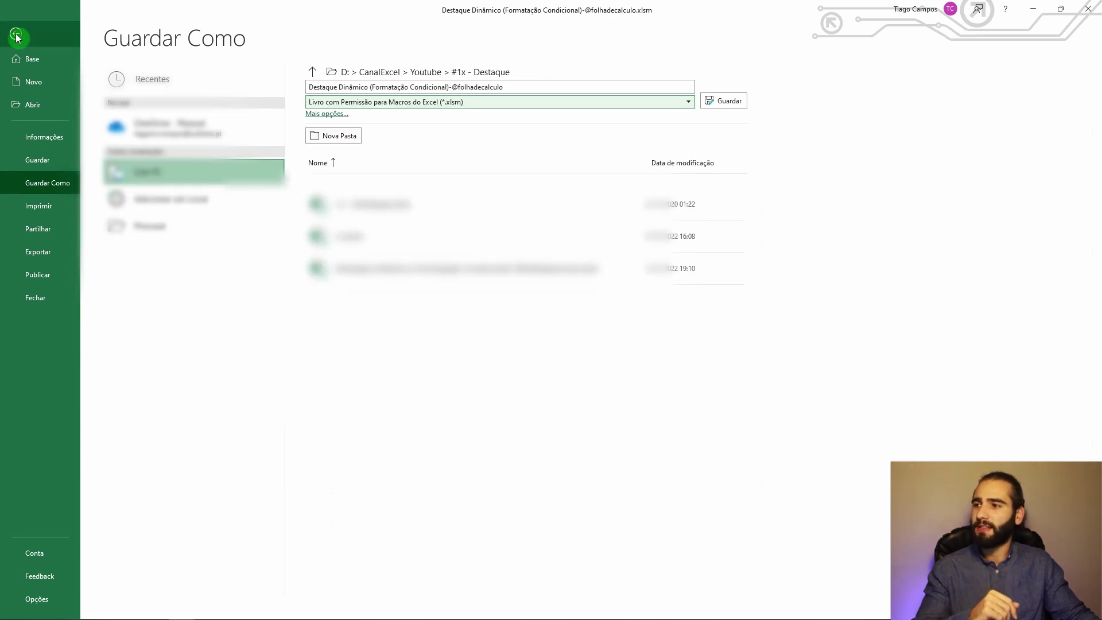
- Select more cells across the product table, including E17 and E22, to check the automatic highlight again
{"action": "left_click", "coordinate": [505, 231]}
{"action": "left_click", "coordinate": [516, 379]}
{"action": "left_click", "coordinate": [310, 406]}
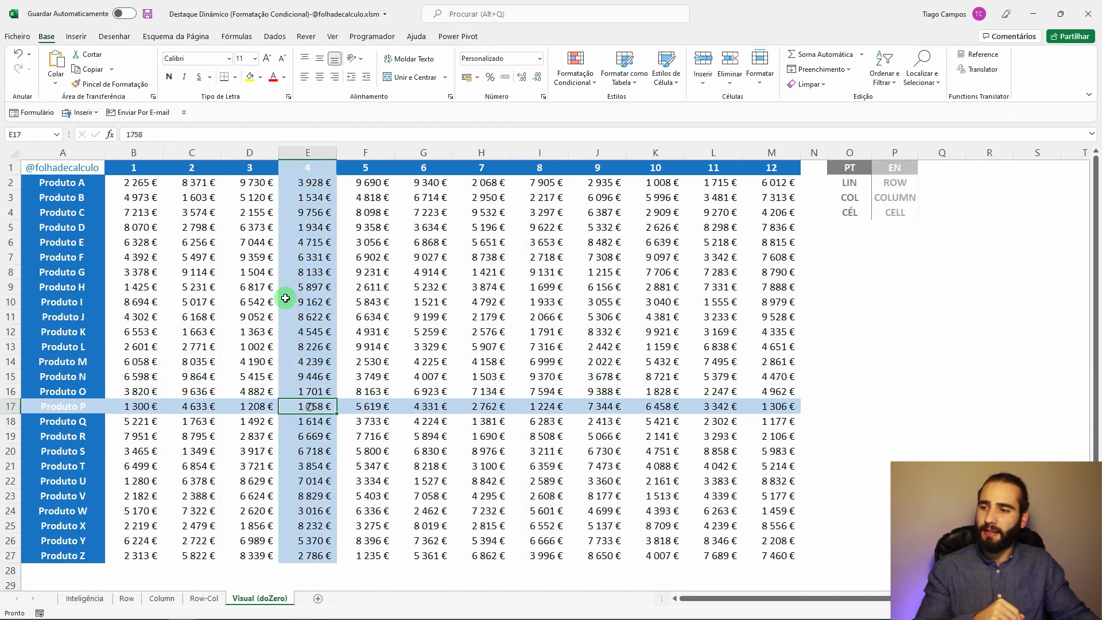
{"action": "left_click", "coordinate": [296, 289]}
{"action": "left_click", "coordinate": [585, 318]}
{"action": "left_click", "coordinate": [643, 468]}
{"action": "left_click", "coordinate": [287, 478]}
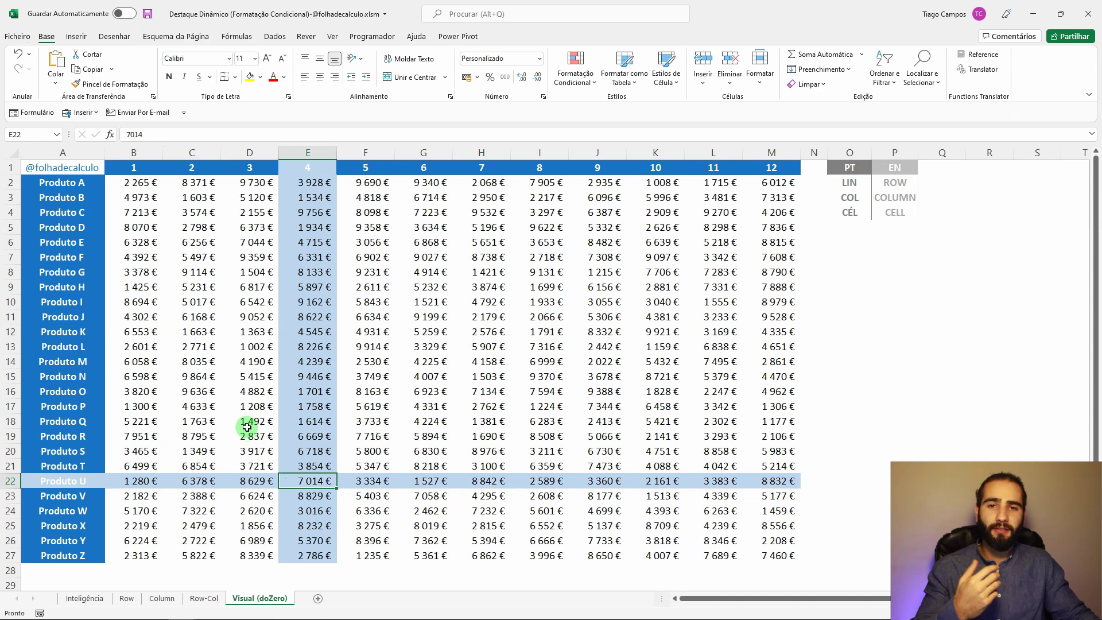